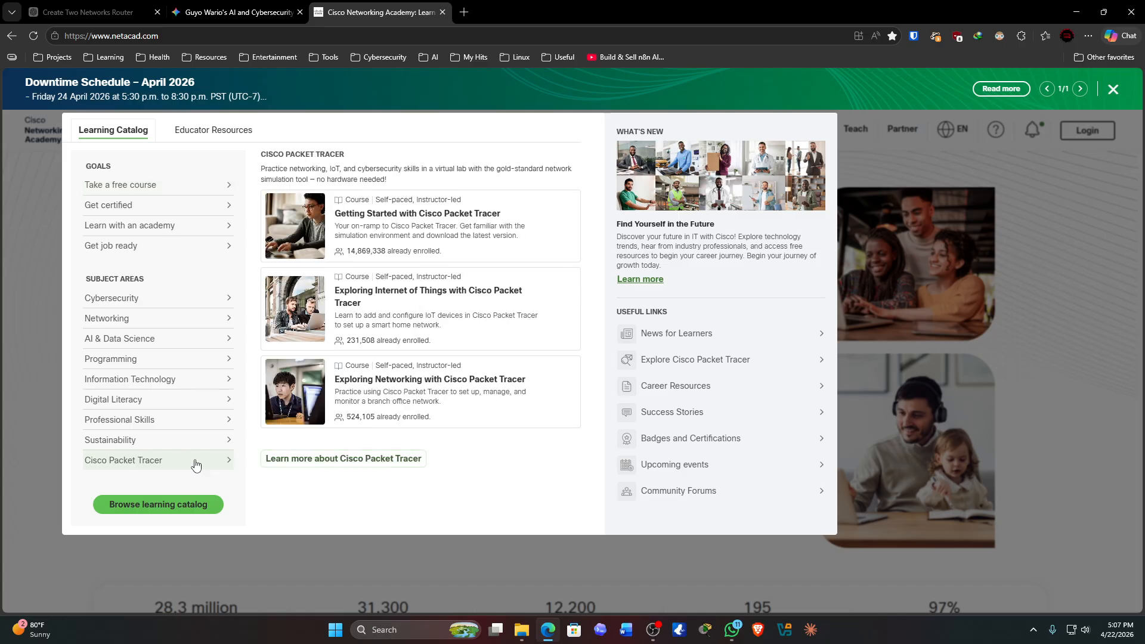
Open the Getting Started with Cisco Packet Tracer course page and review its overview and module list.
click(417, 226)
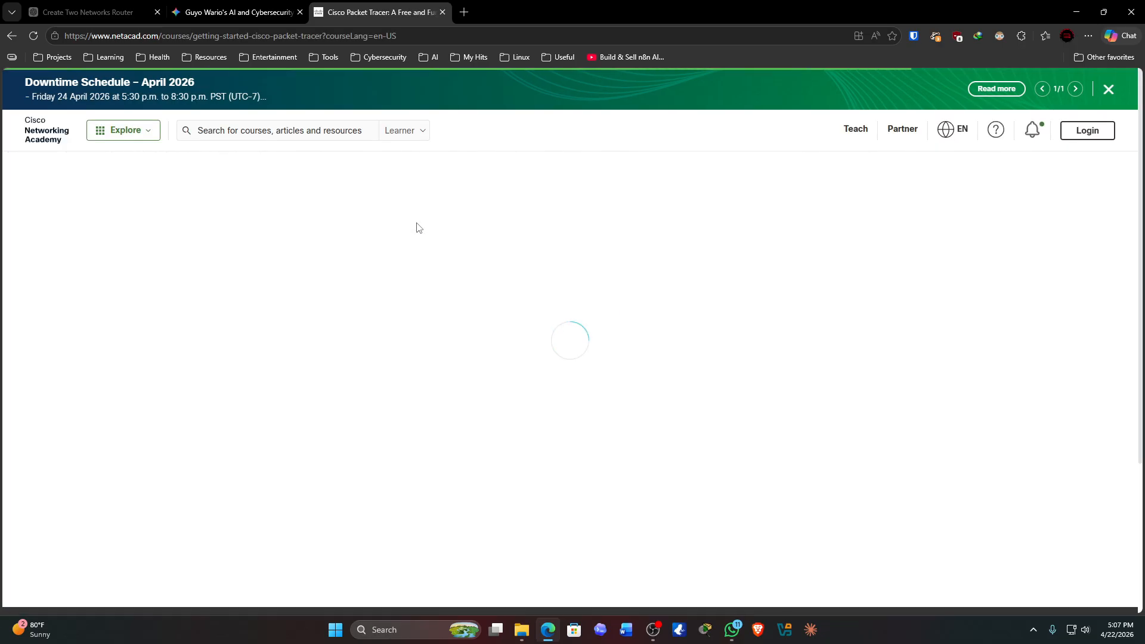
scroll(396, 332, down, 5)
scroll(385, 325, down, 3)
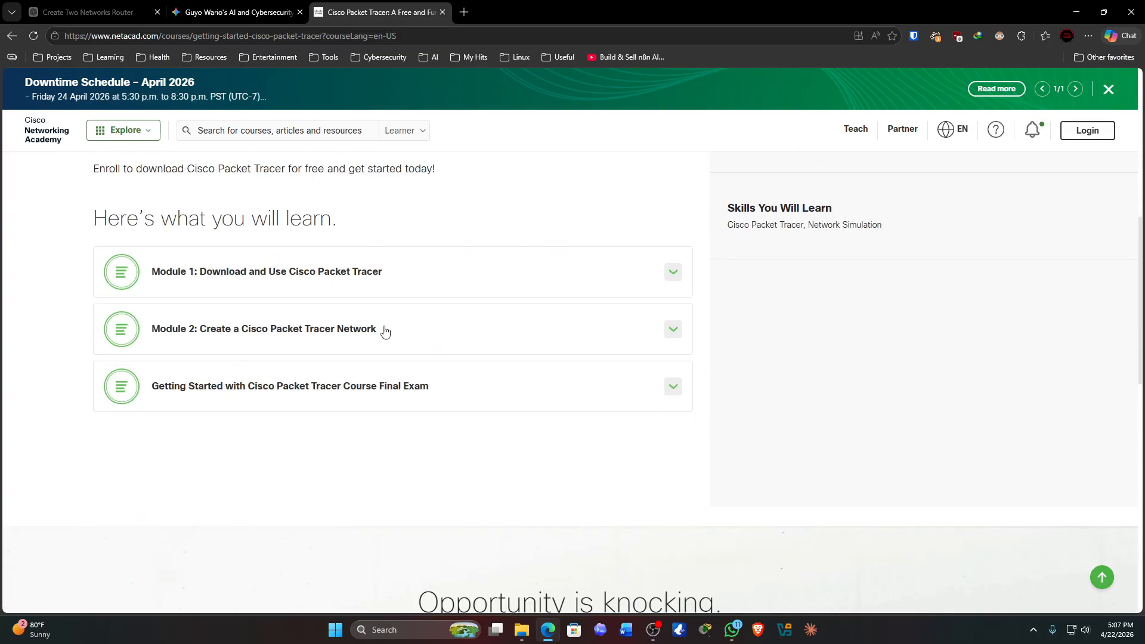
scroll(384, 330, up, 4)
scroll(384, 331, down, 4)
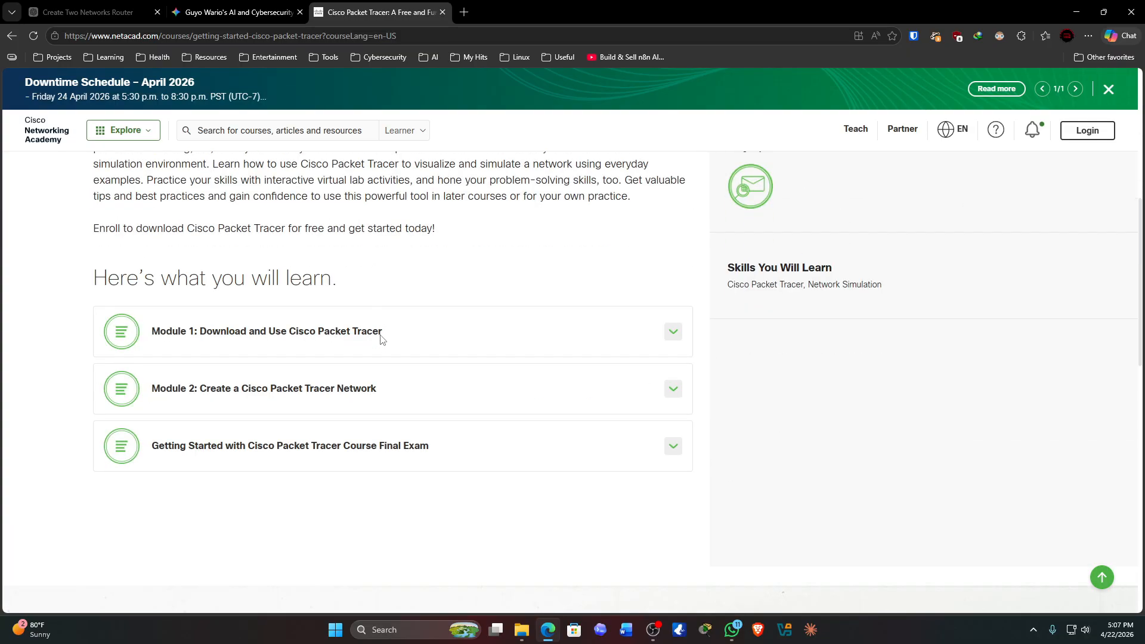
scroll(381, 334, up, 5)
Log in to Cisco Networking Academy with the existing Google account.
click(1082, 135)
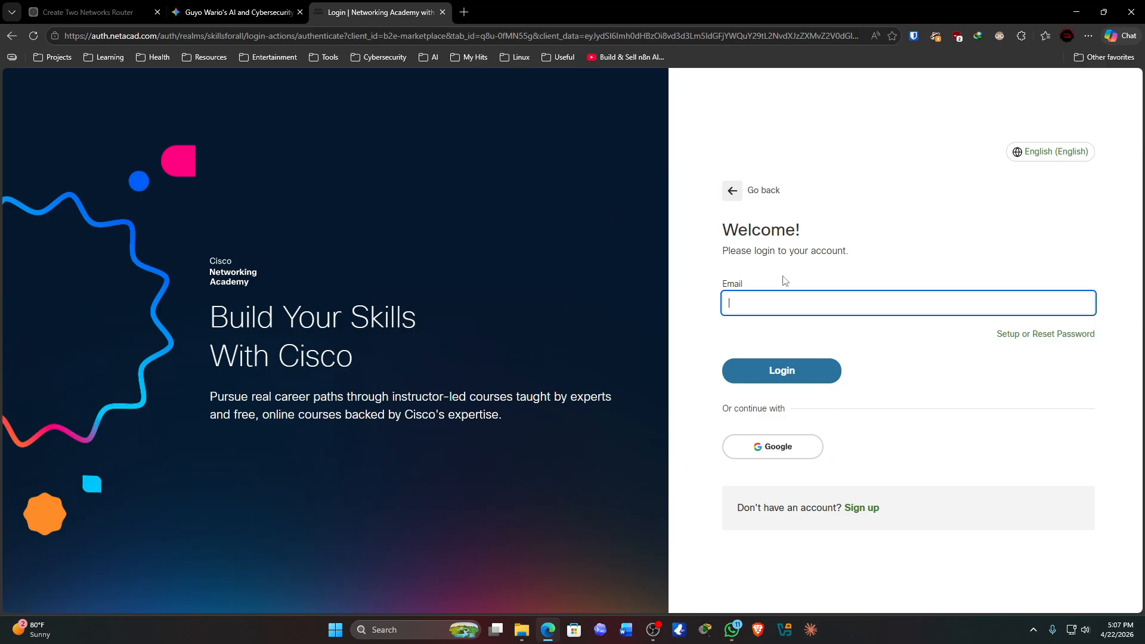
click(900, 169)
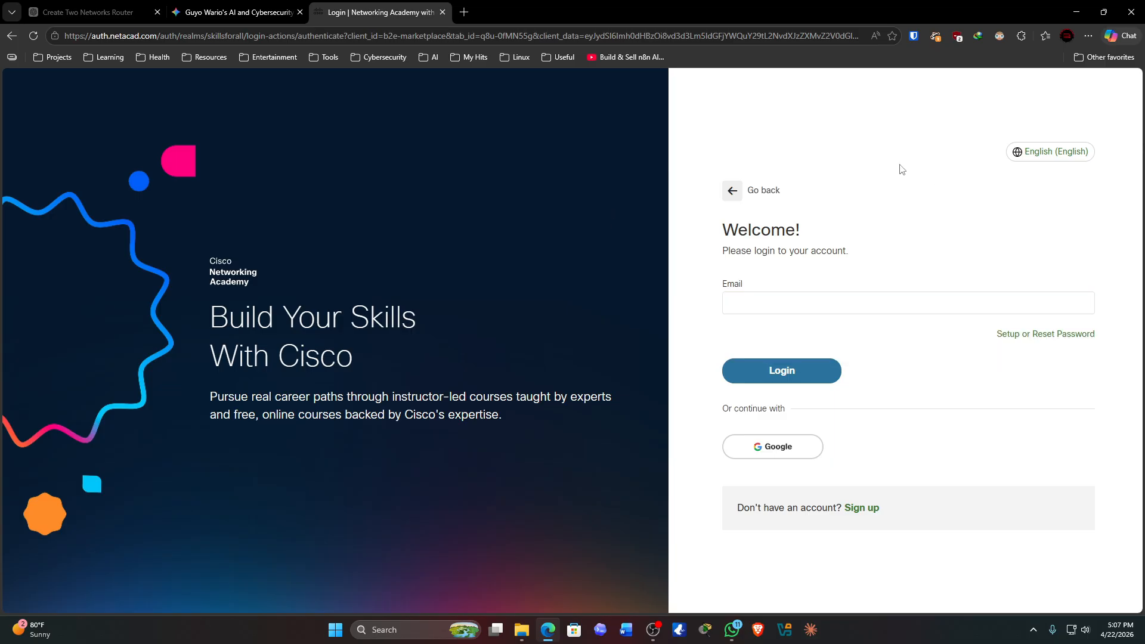
click(779, 452)
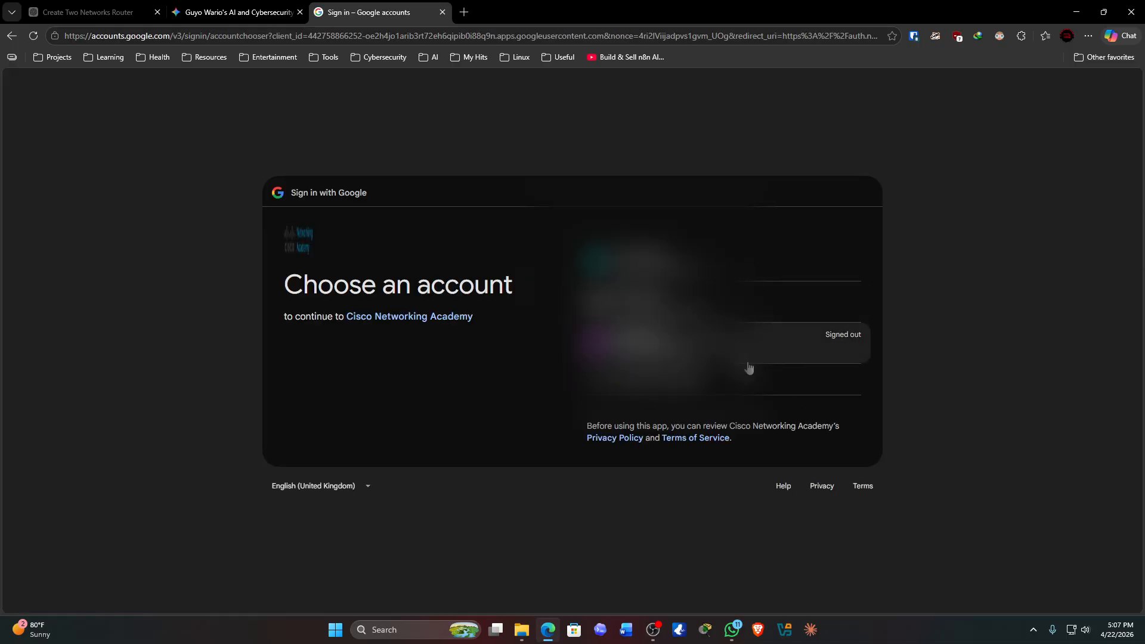
click(722, 396)
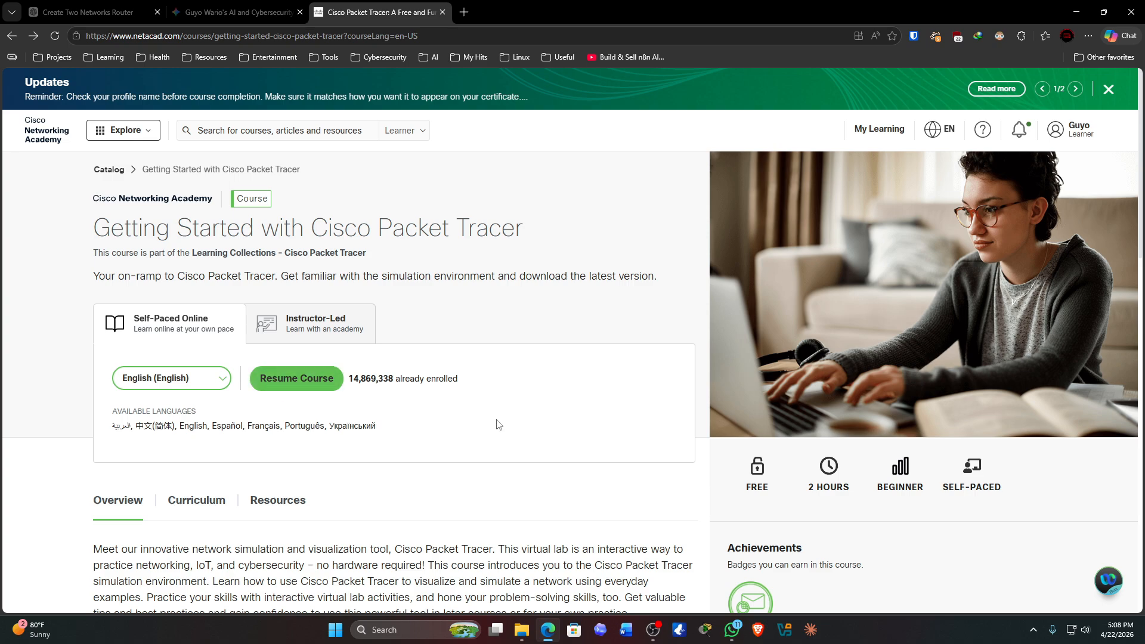
Resume the course and open the lab-downloads link given in section 1.0.3 Download Cisco Packet Tracer.
click(303, 384)
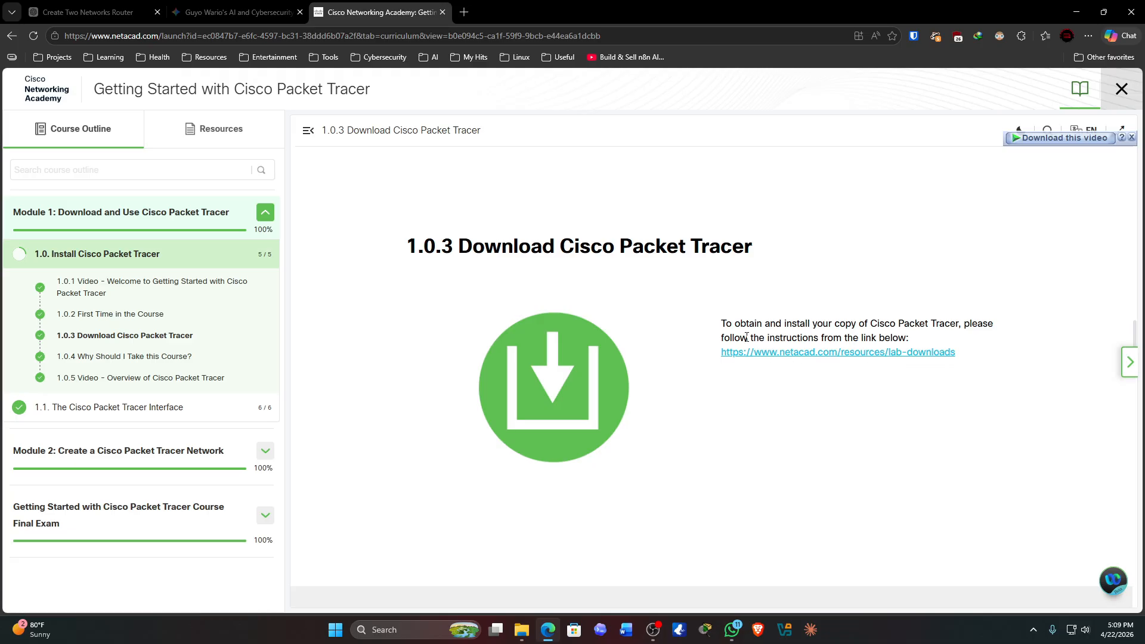
click(842, 353)
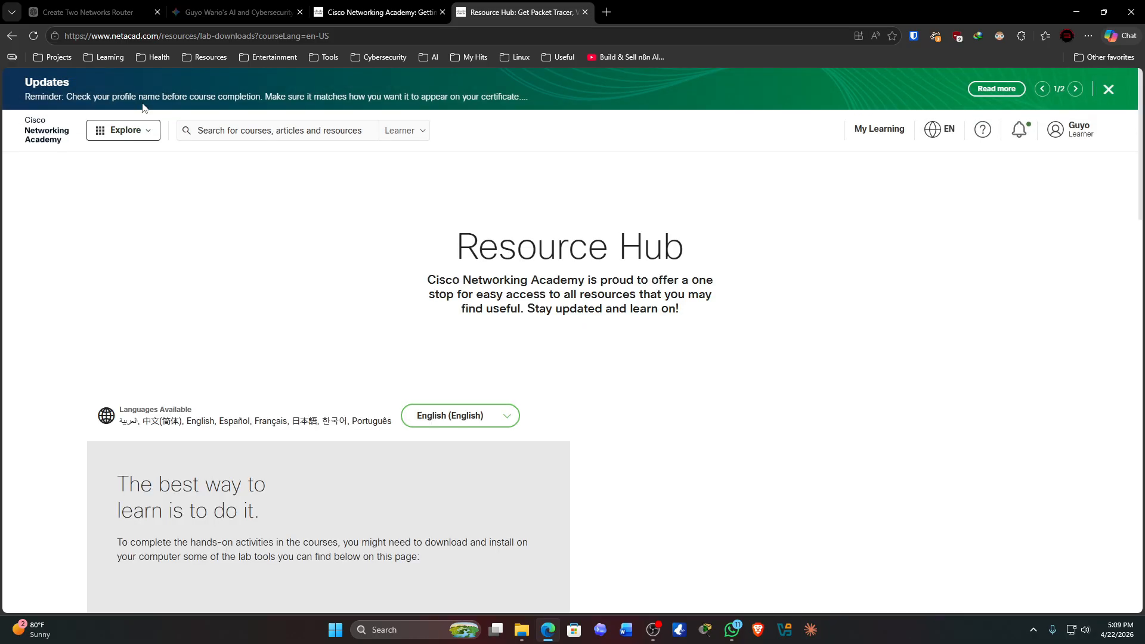
Try the Packet Tracer 9.0.0 Windows 64bit download from the Resource Hub's learning resources, and dismiss the download dialog.
scroll(453, 266, down, 6)
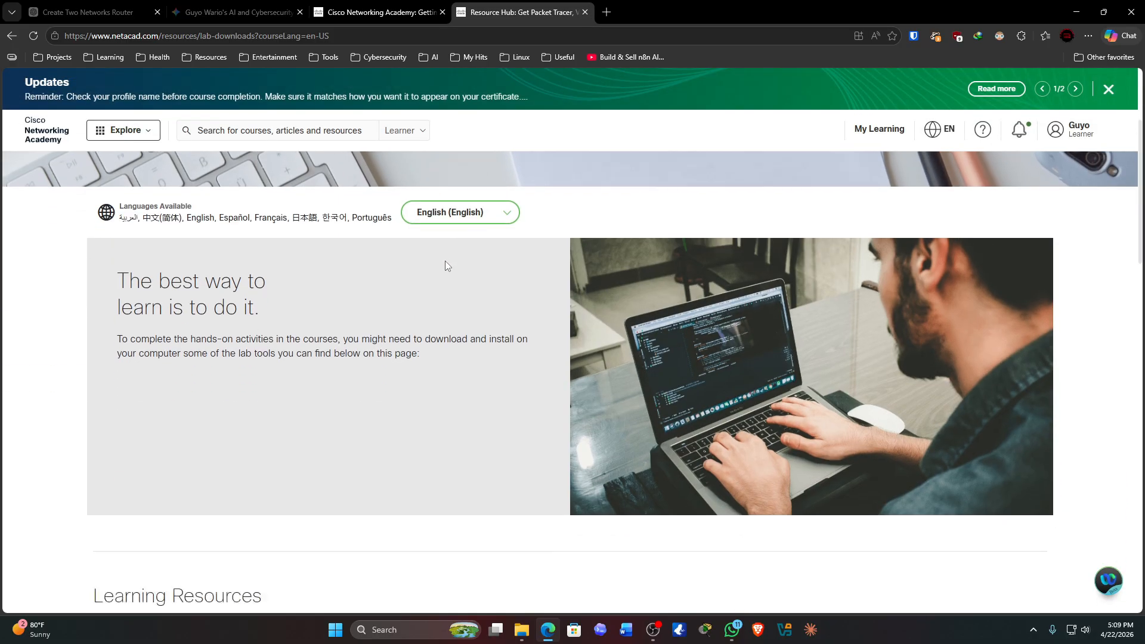
scroll(445, 268, down, 5)
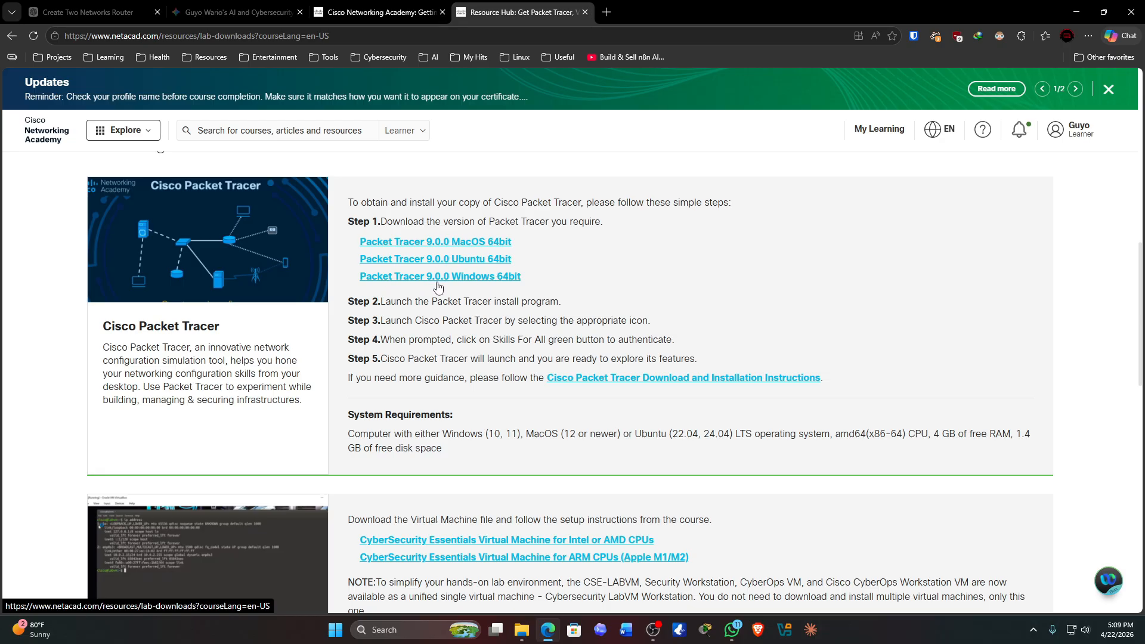
click(468, 280)
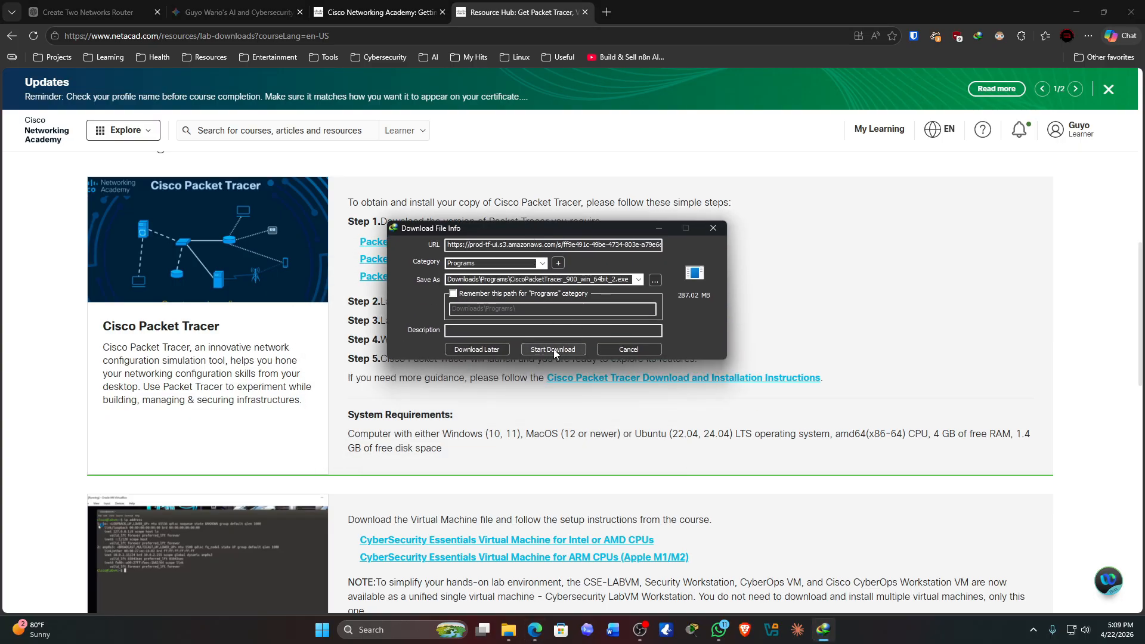
click(628, 350)
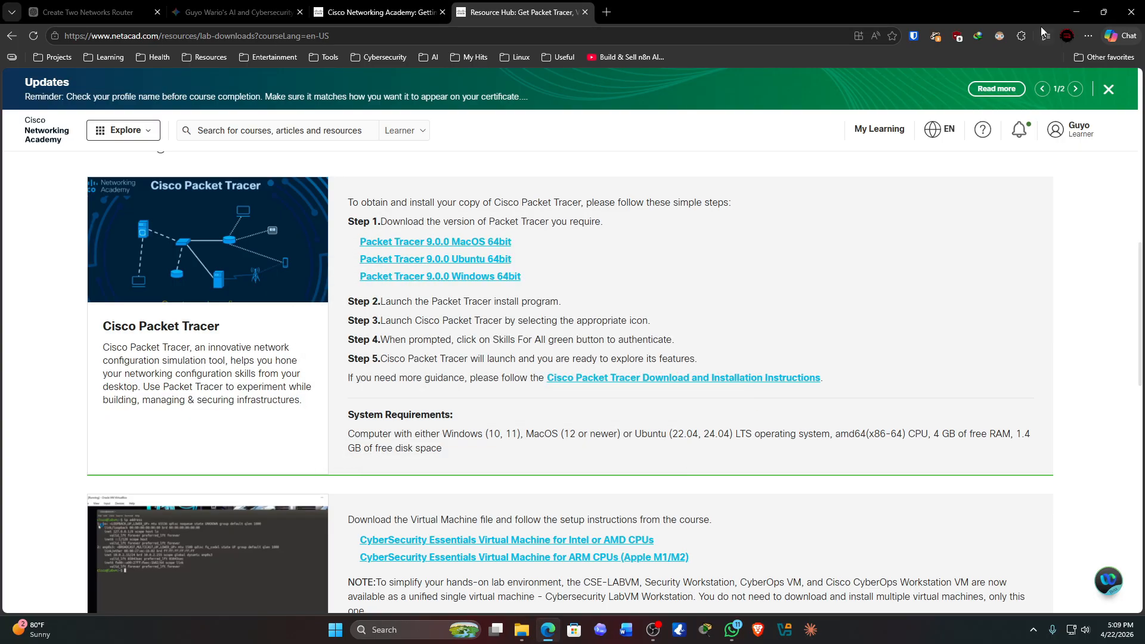
Minimize the browser, search the computer for "packet" and launch Cisco Packet Tracer.
click(1077, 12)
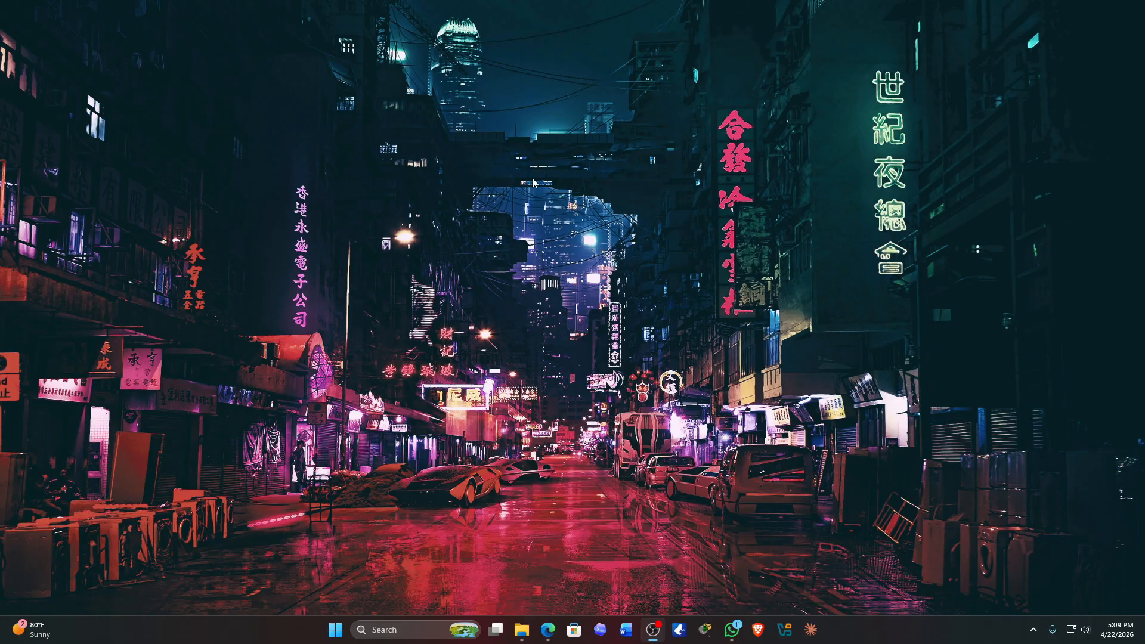
click(396, 629)
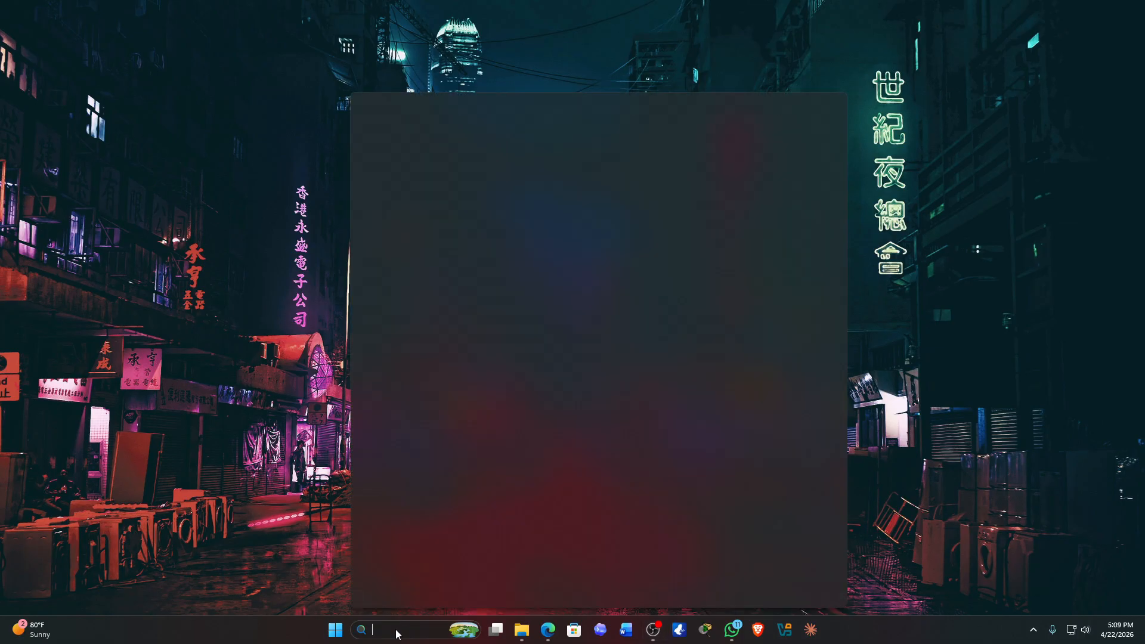
text(packet)
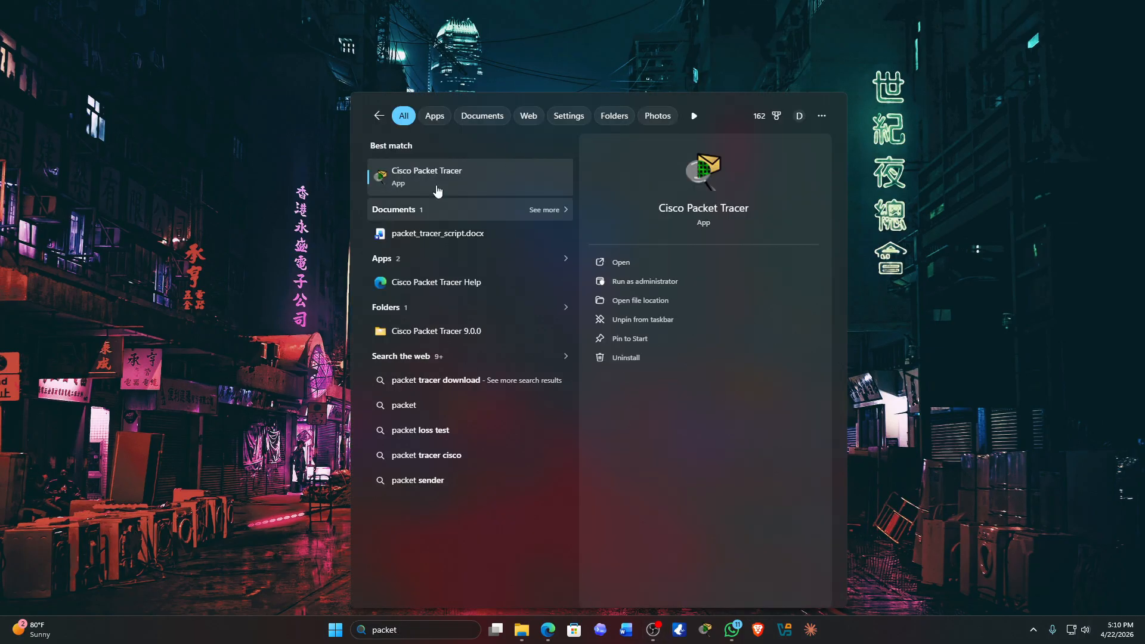
click(430, 202)
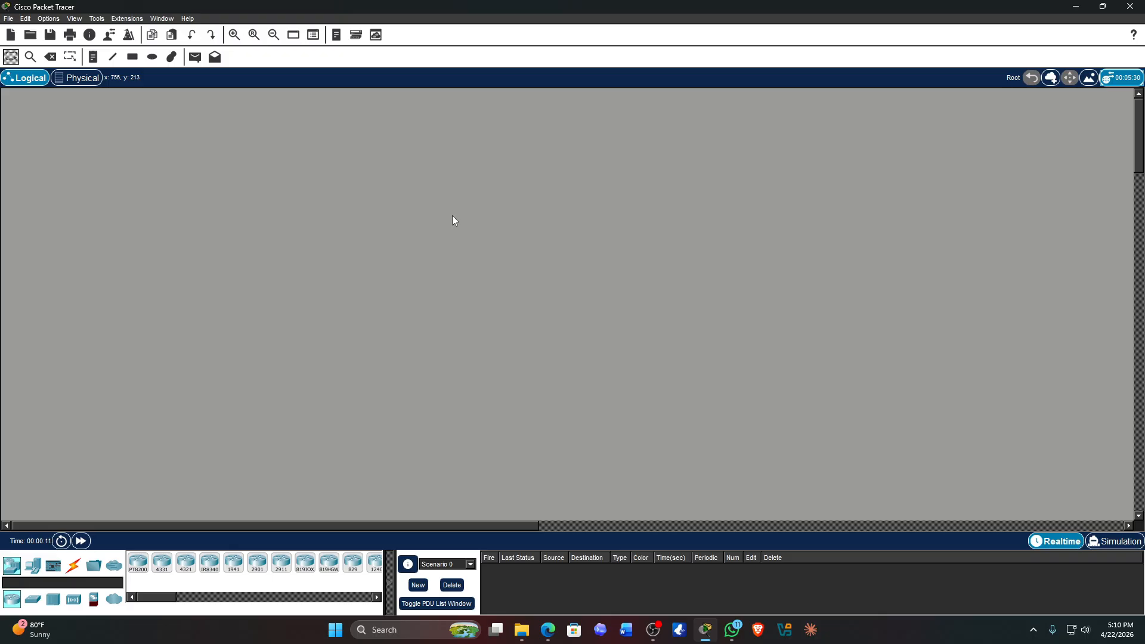
click(548, 629)
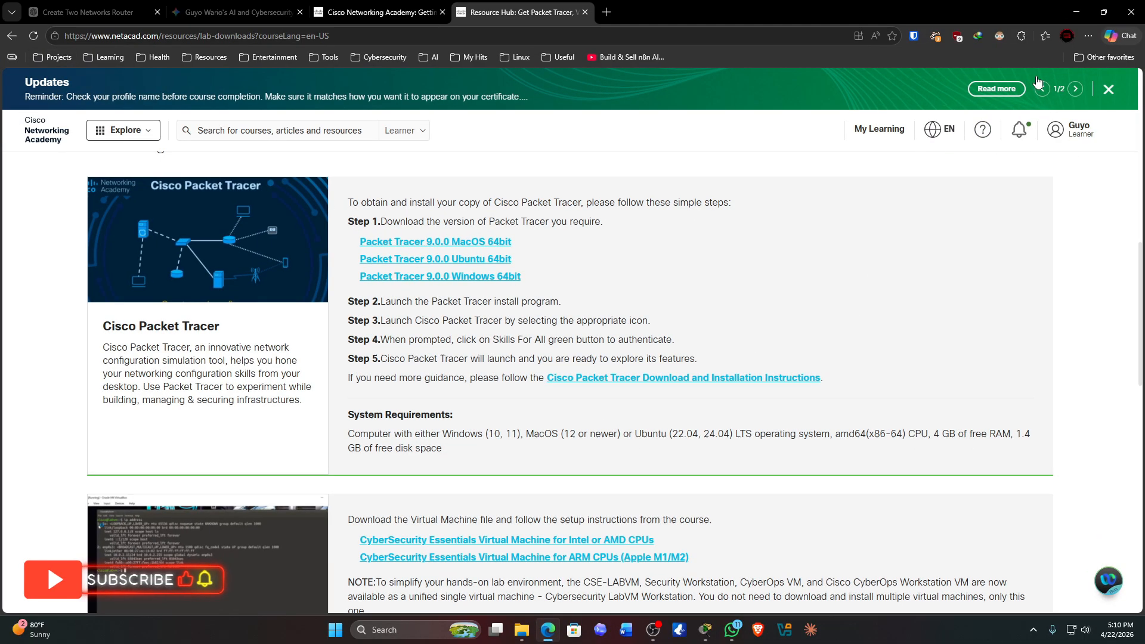
click(1077, 12)
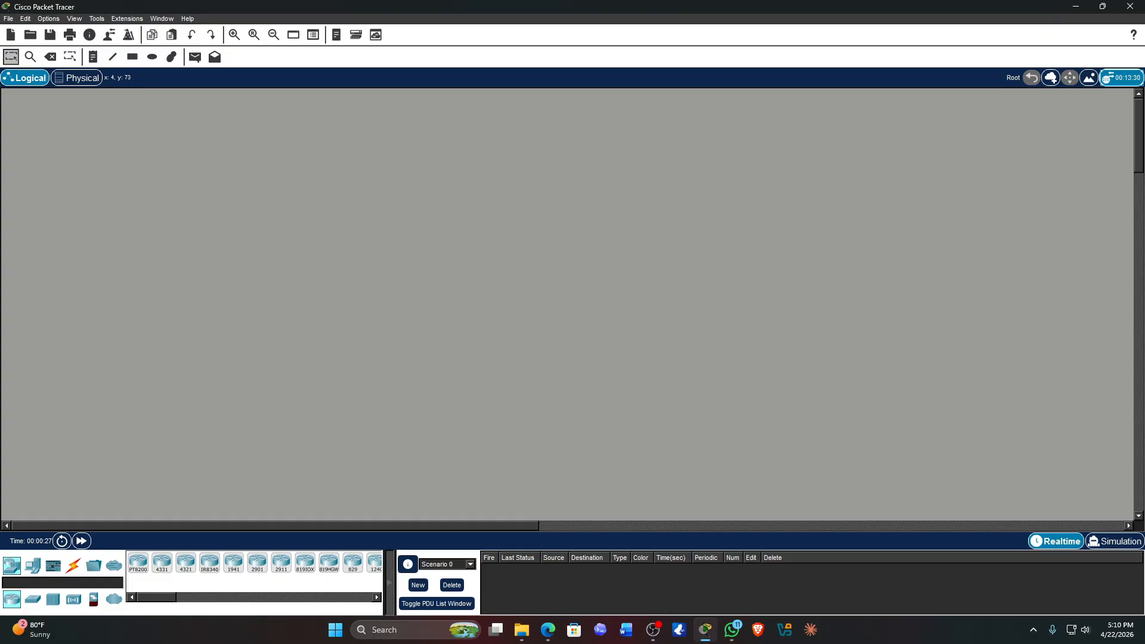
click(15, 21)
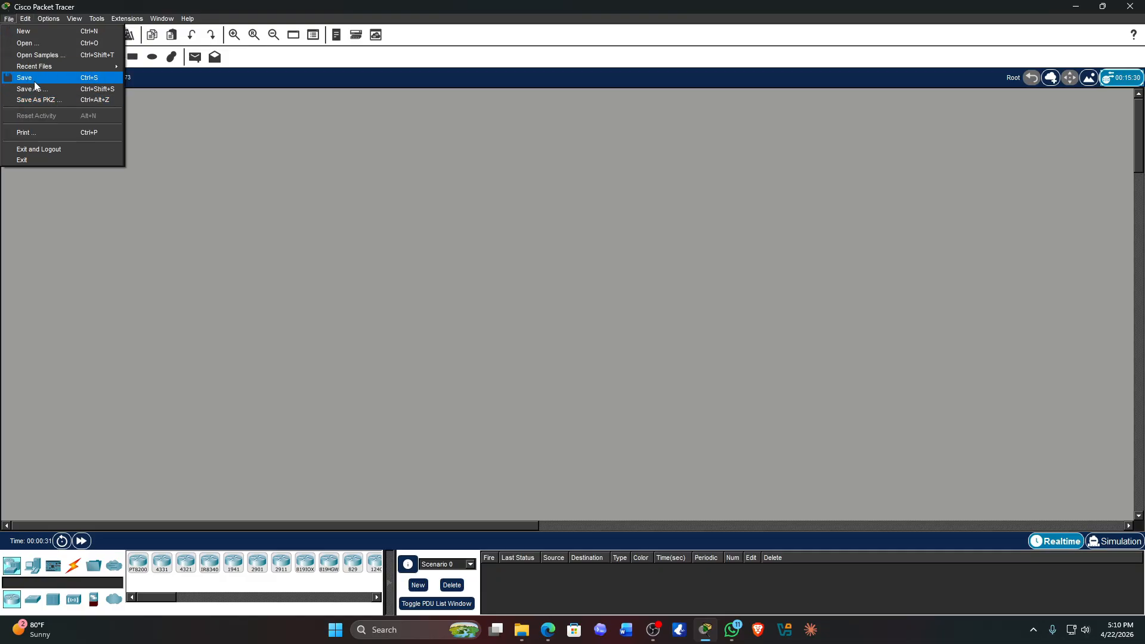
mouse_move(31, 22)
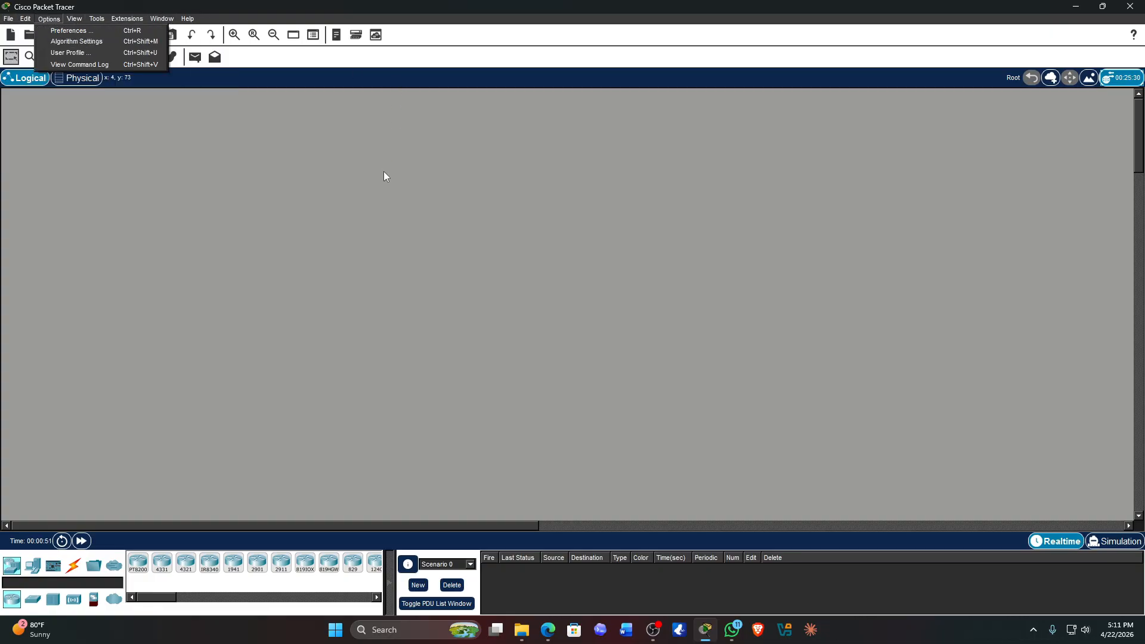
click(333, 109)
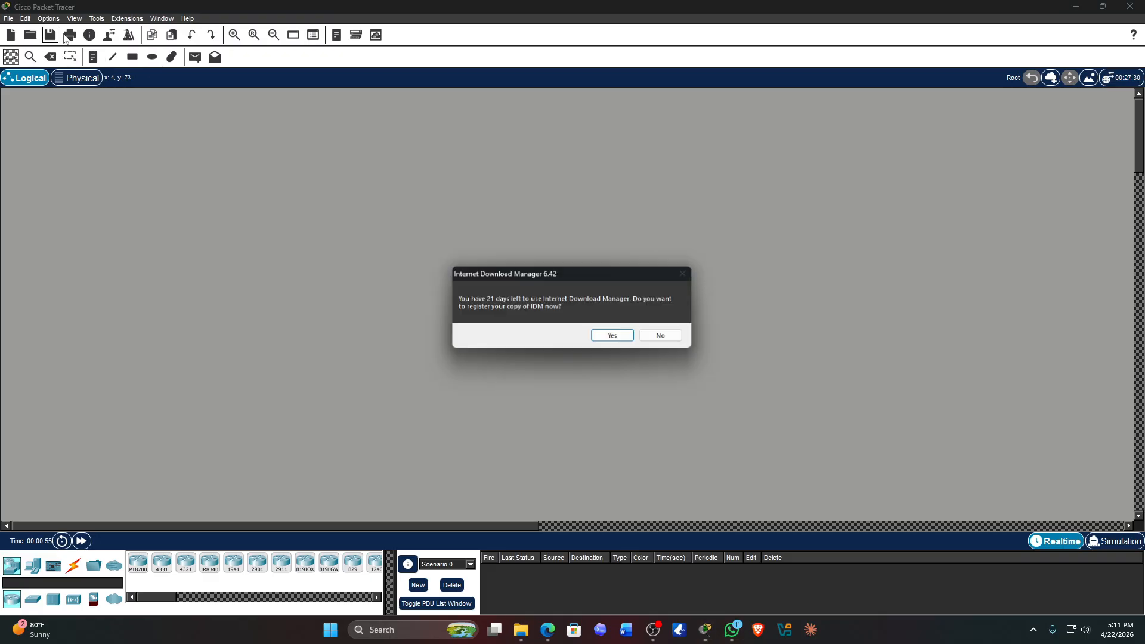
Decline registering Internet Download Manager.
click(663, 337)
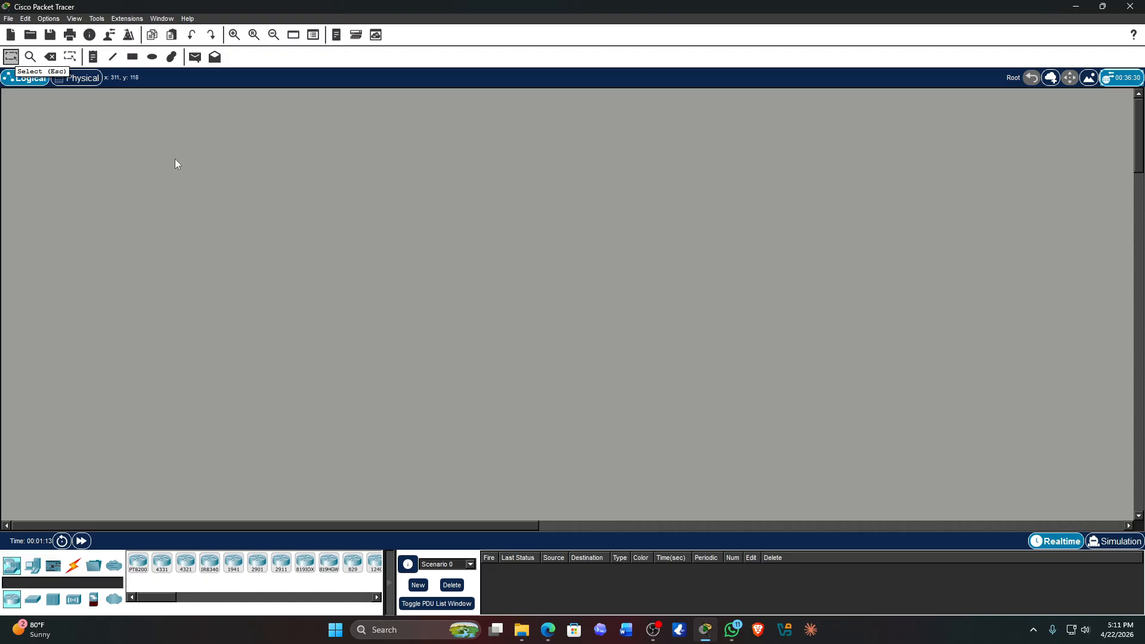
click(30, 56)
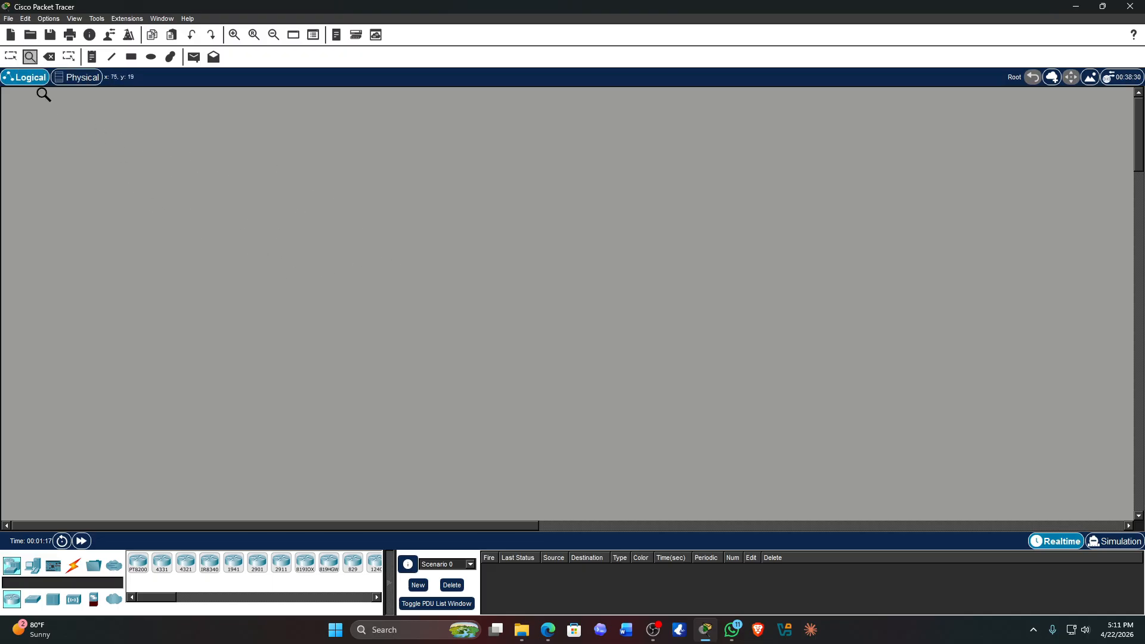
click(49, 58)
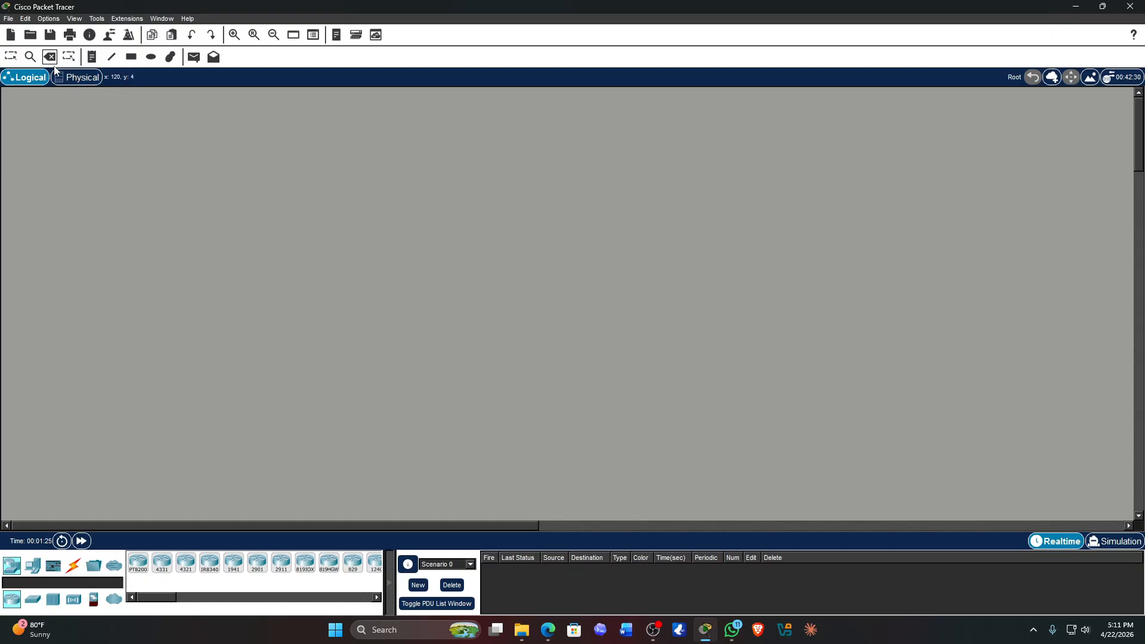
key(Escape)
Place a PT8200 router, a 2960-24TT switch and a Hub-PT hub in the logical workspace.
drag(150, 560, 296, 273)
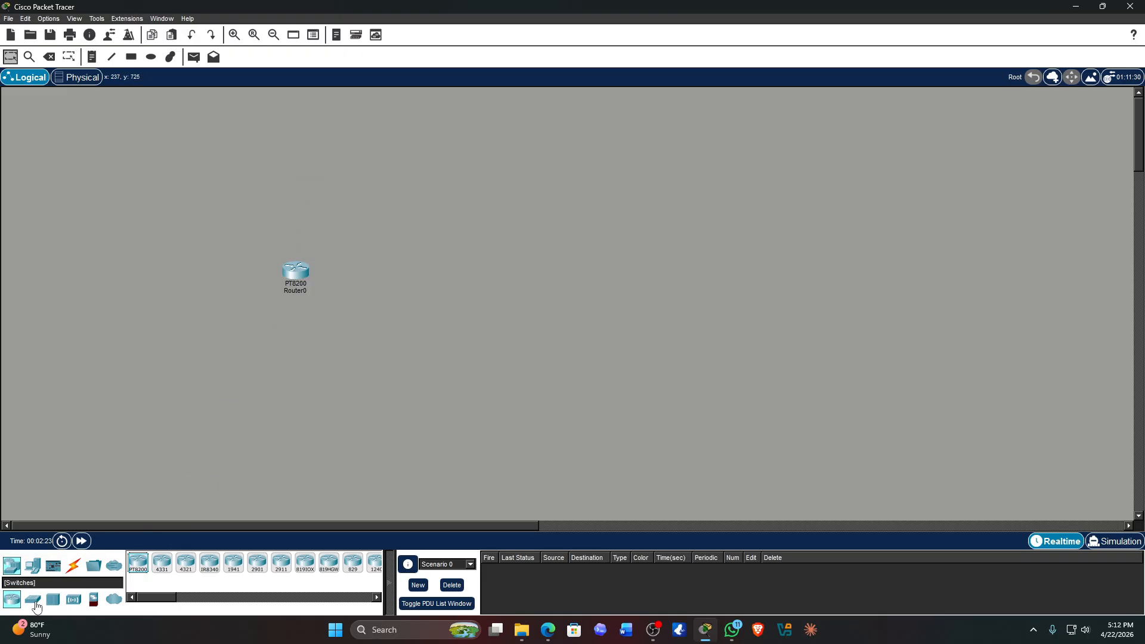
drag(33, 598, 200, 331)
drag(53, 599, 310, 392)
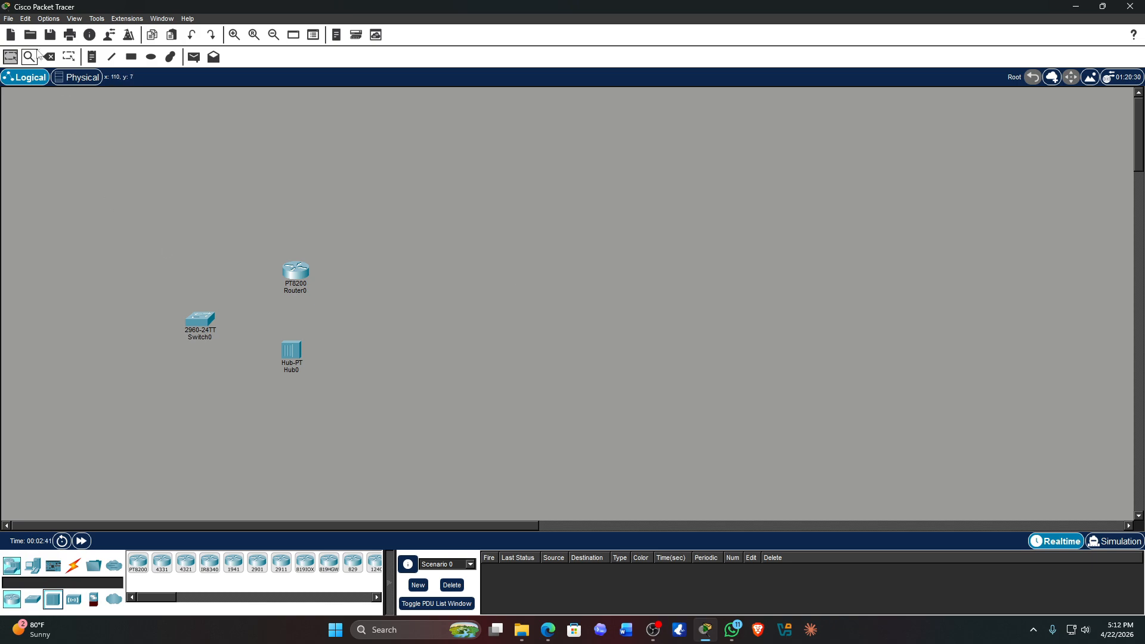
Select the router, switch and hub together and delete all three from the workspace.
drag(206, 205, 483, 425)
click(439, 354)
drag(524, 462, 103, 179)
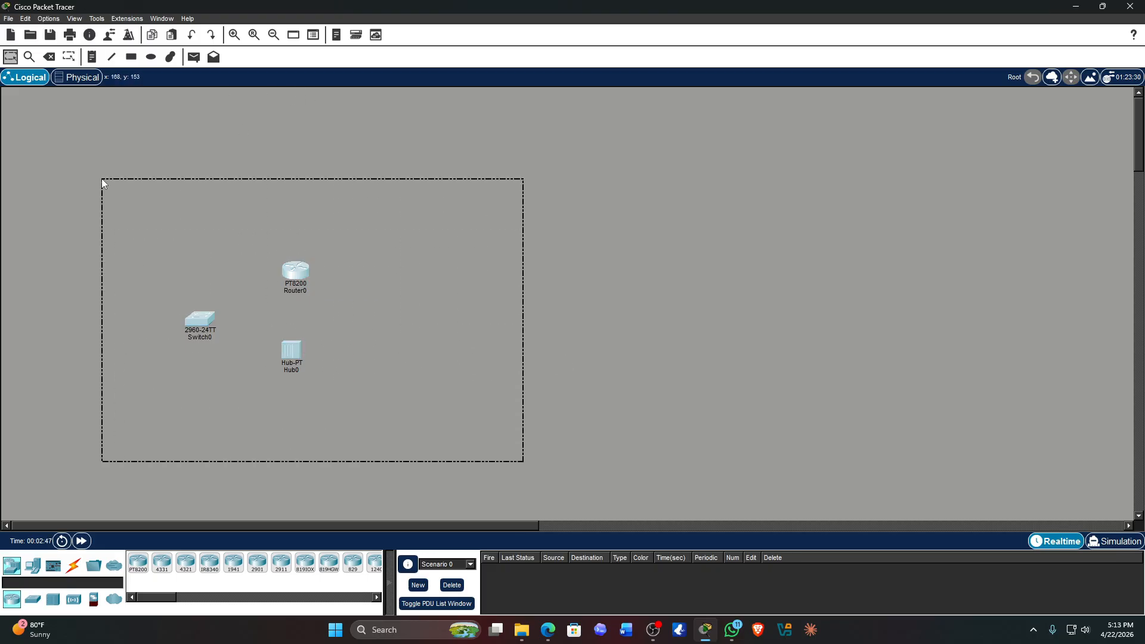
click(85, 188)
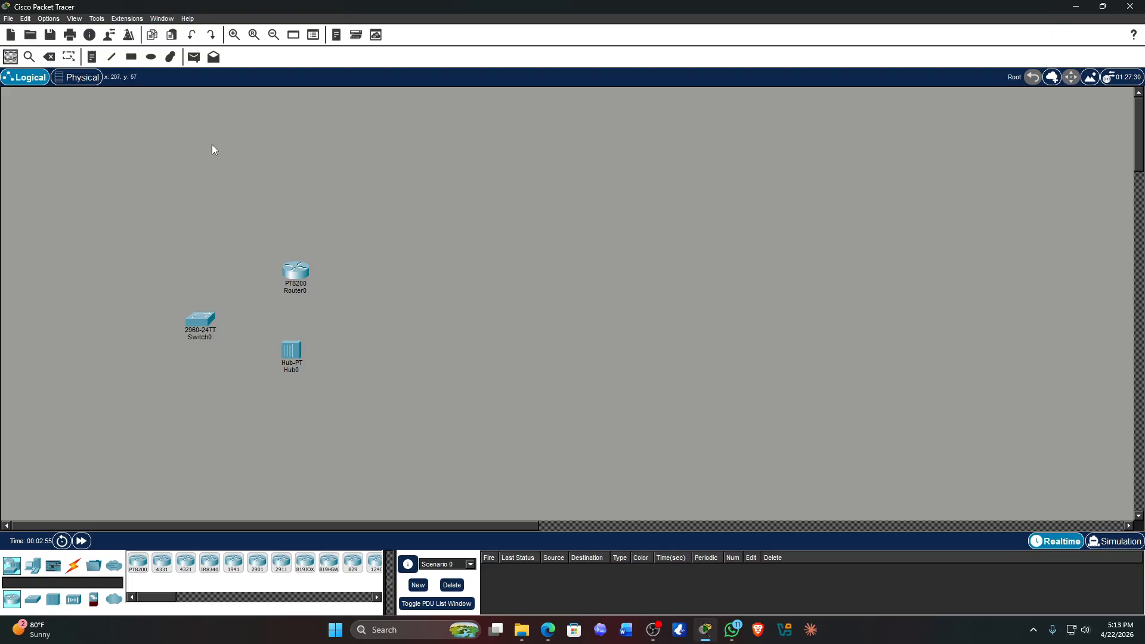
drag(122, 216, 367, 409)
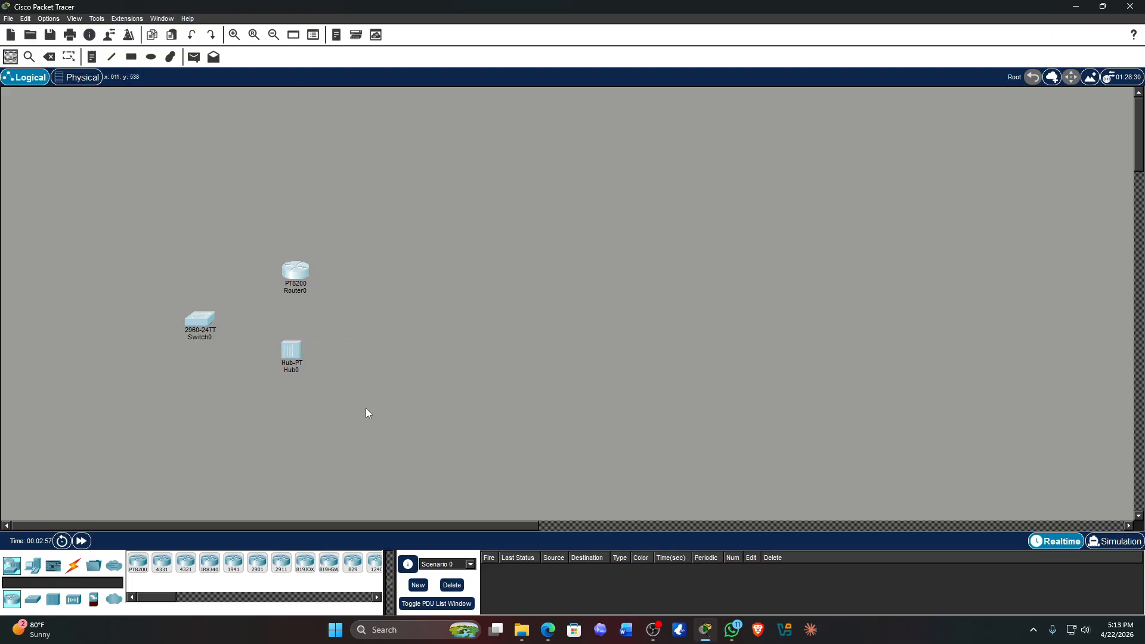
key(Delete)
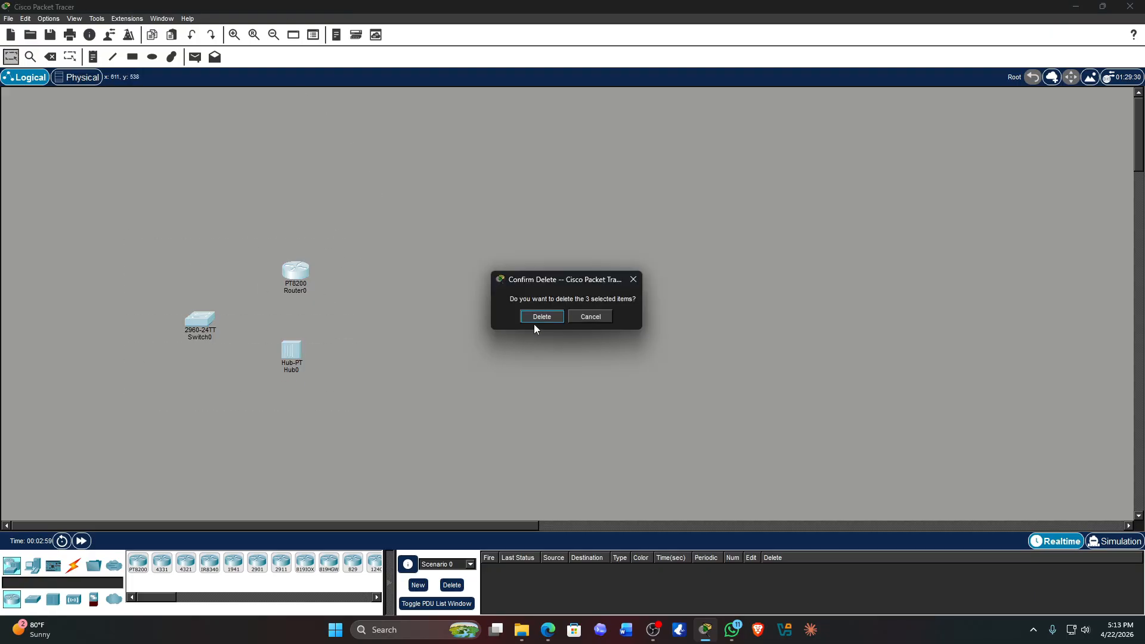
click(535, 321)
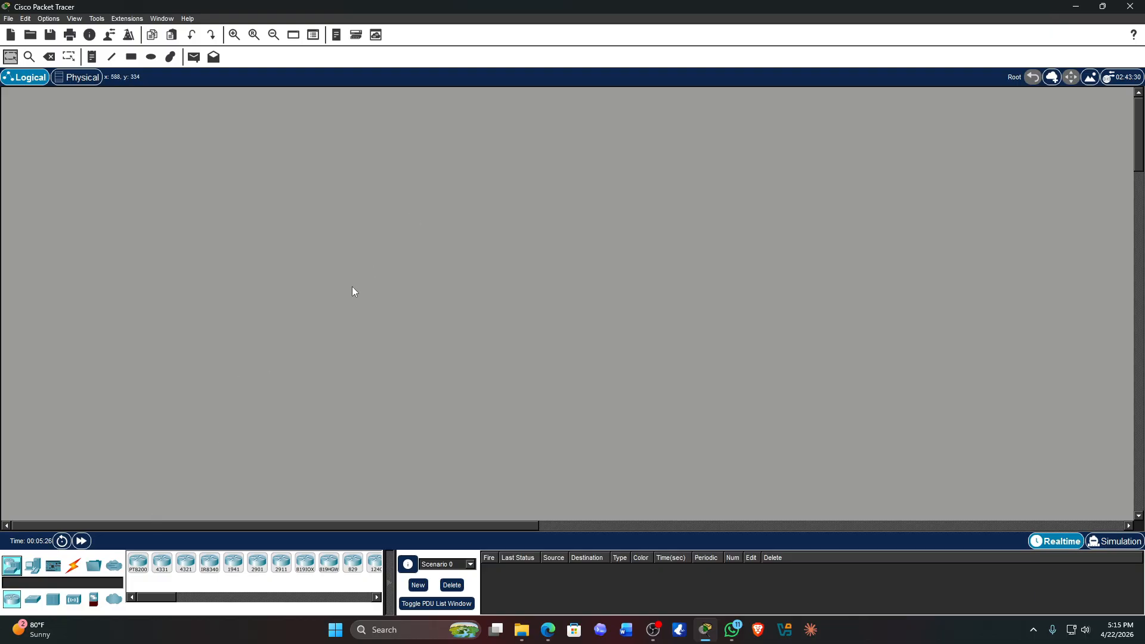
Browse the available switch, hub and end device models in the device library.
click(34, 601)
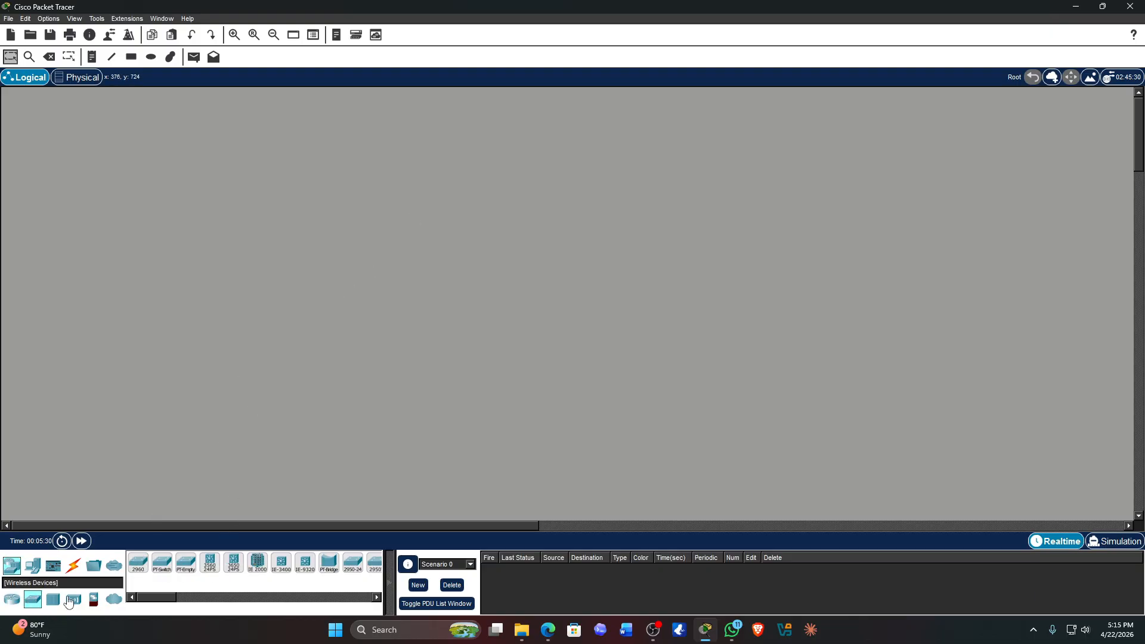
click(55, 600)
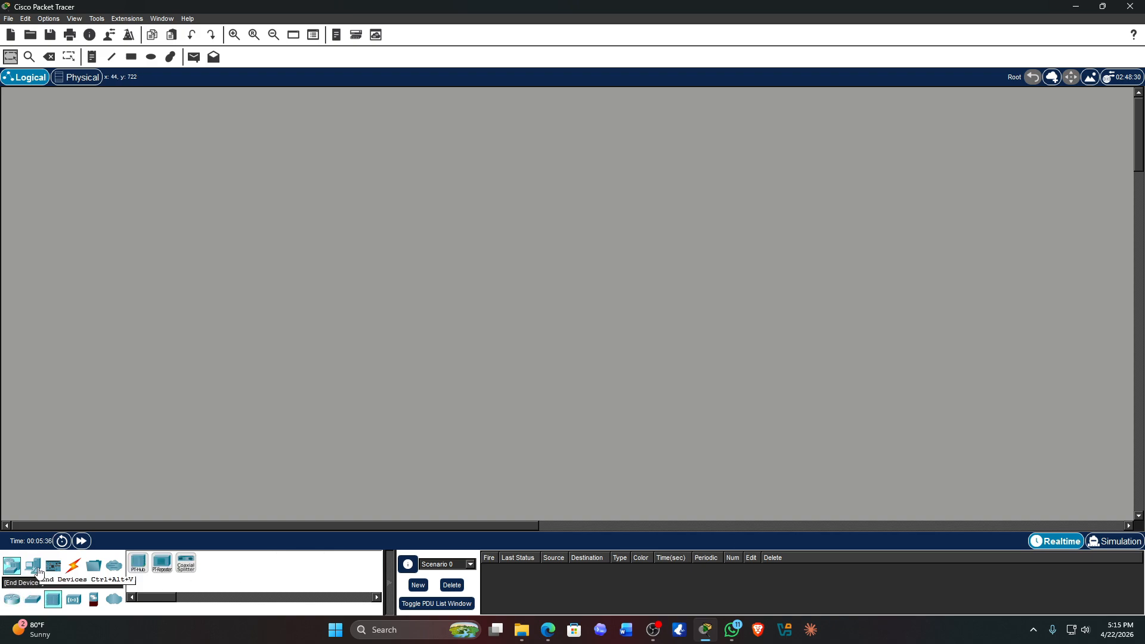
click(33, 567)
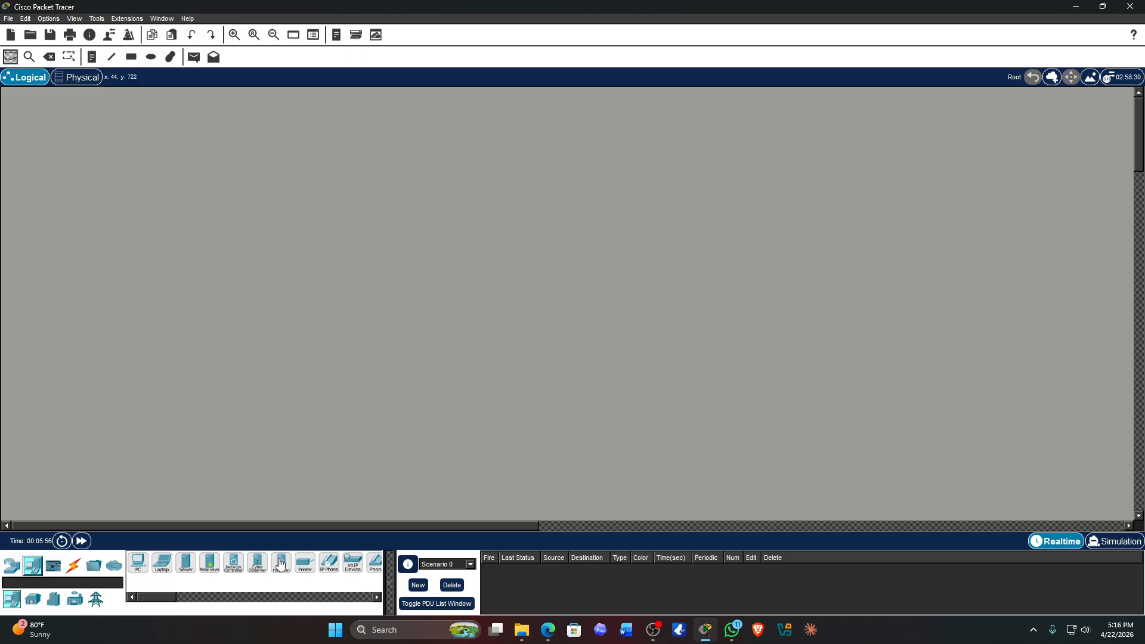
Look through the smart device, standard end device and router models in the device library.
click(53, 599)
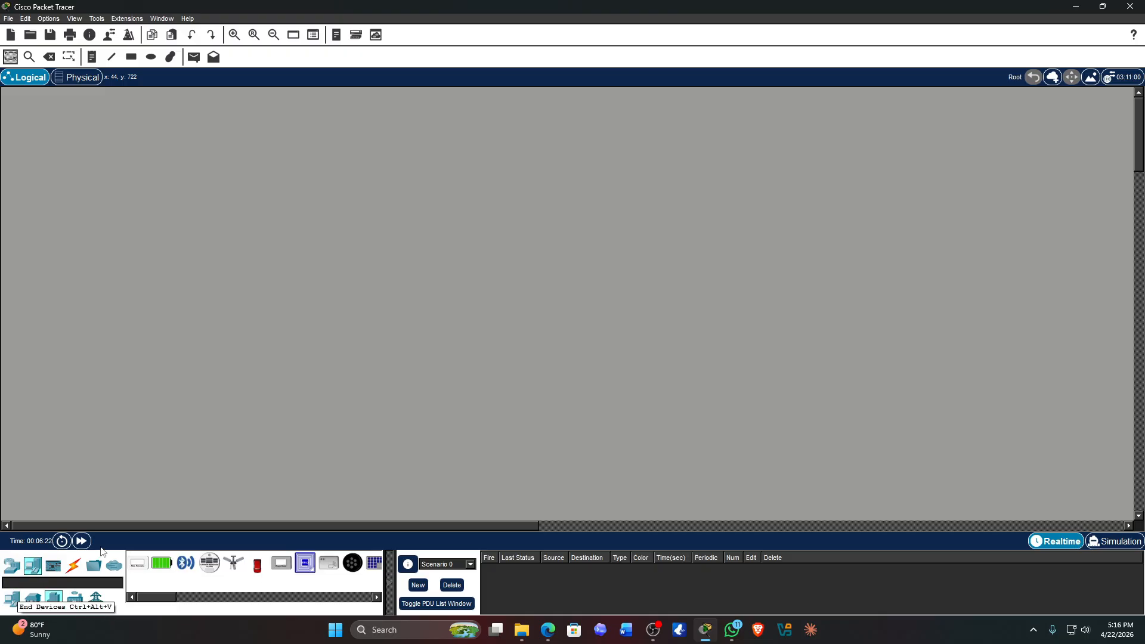
click(16, 601)
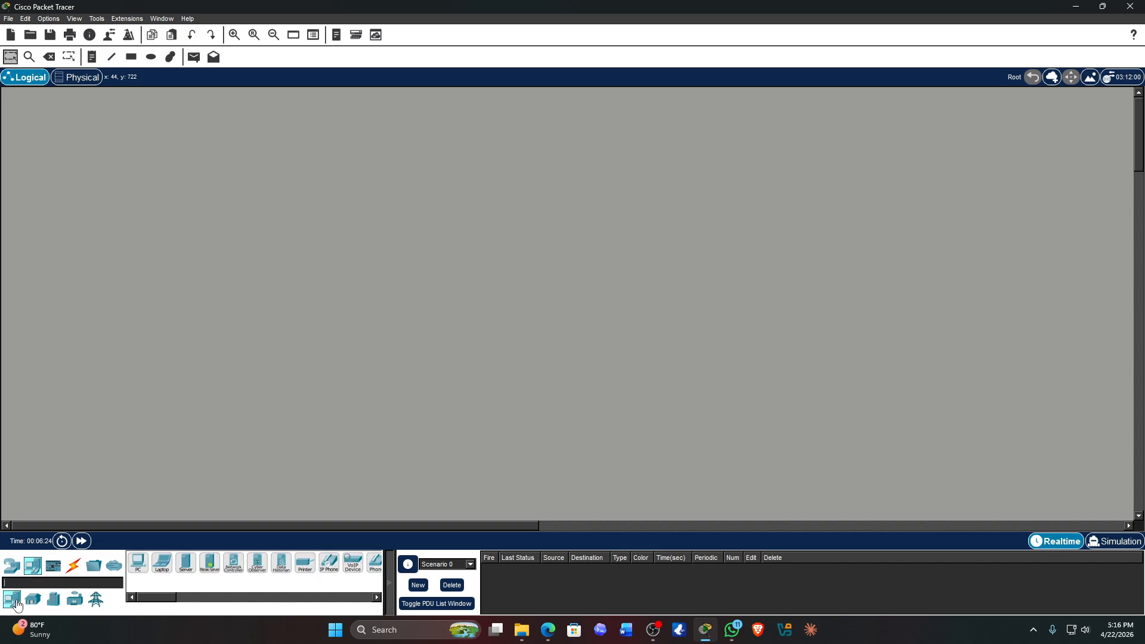
click(14, 567)
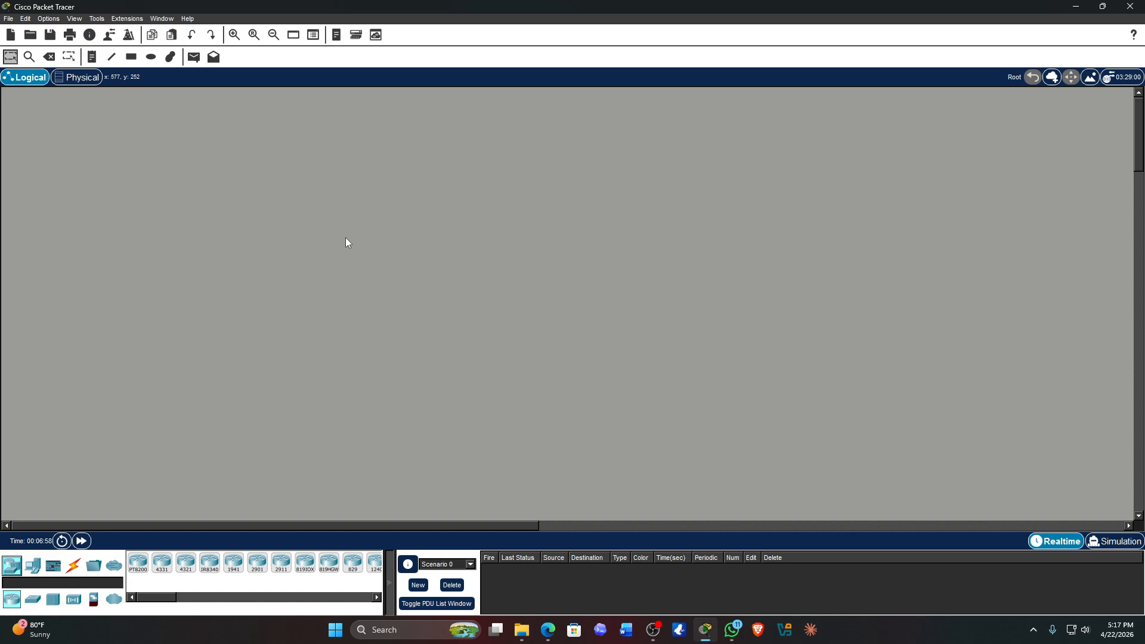
Place three PC end devices in the logical workspace, with the middle one slightly lower than the other two.
click(34, 567)
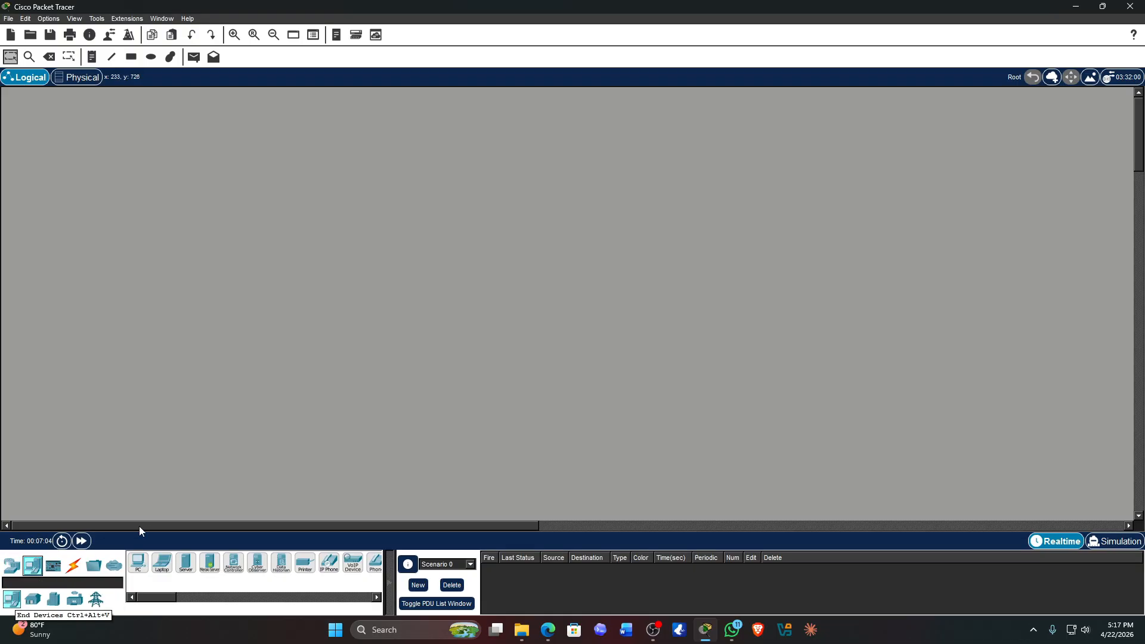
drag(136, 568, 179, 423)
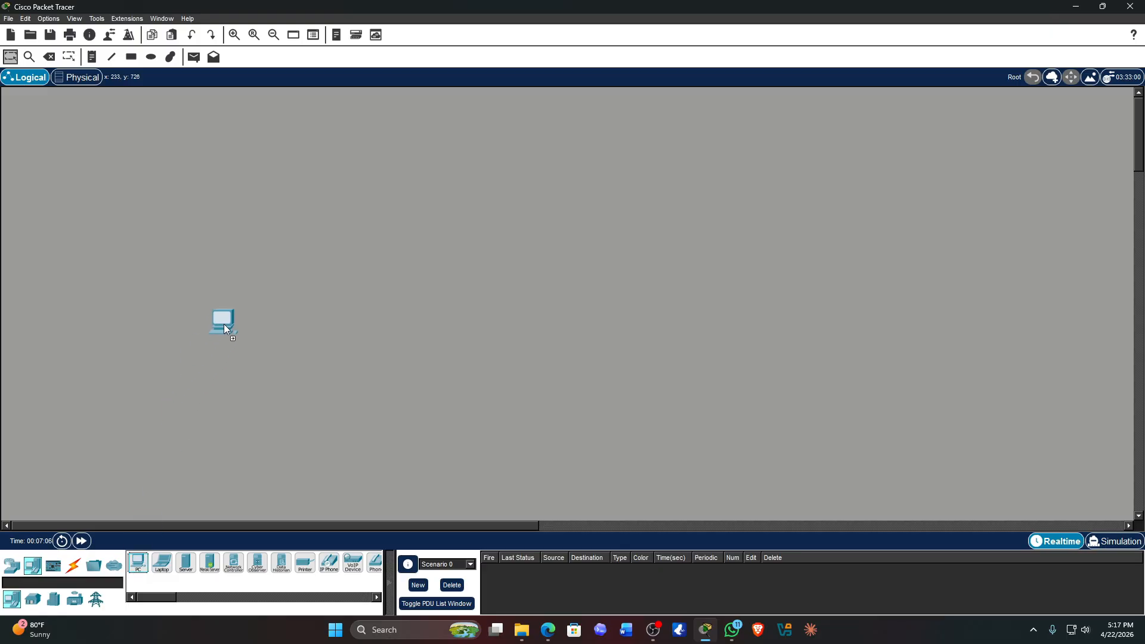
click(143, 564)
click(454, 318)
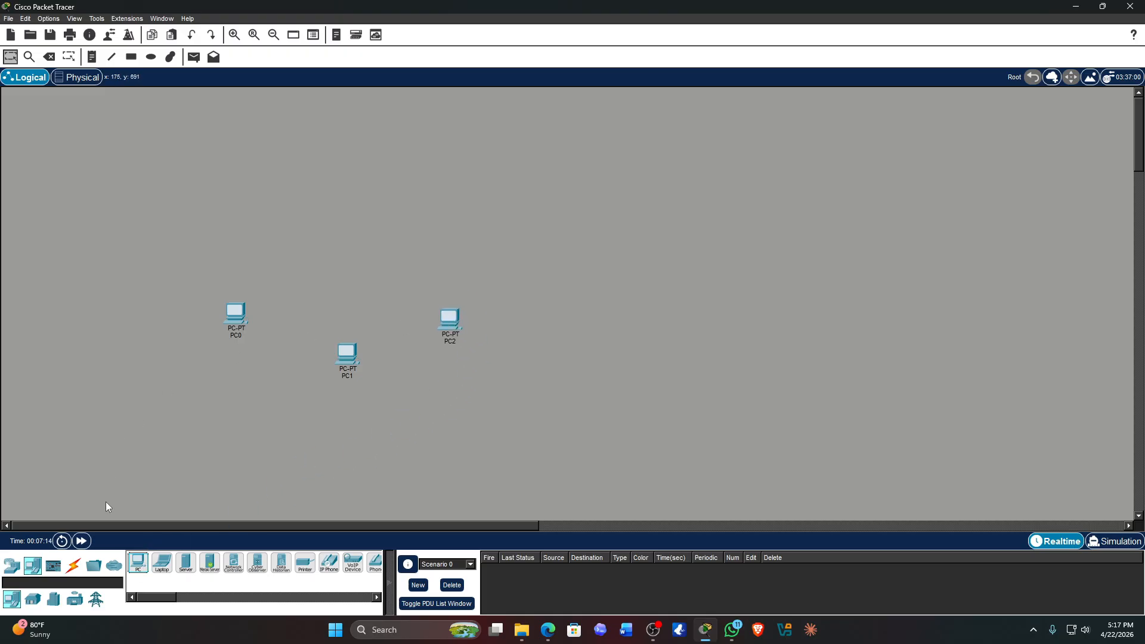
Place a 2960 switch in the workspace, centred well above the three PCs.
click(11, 569)
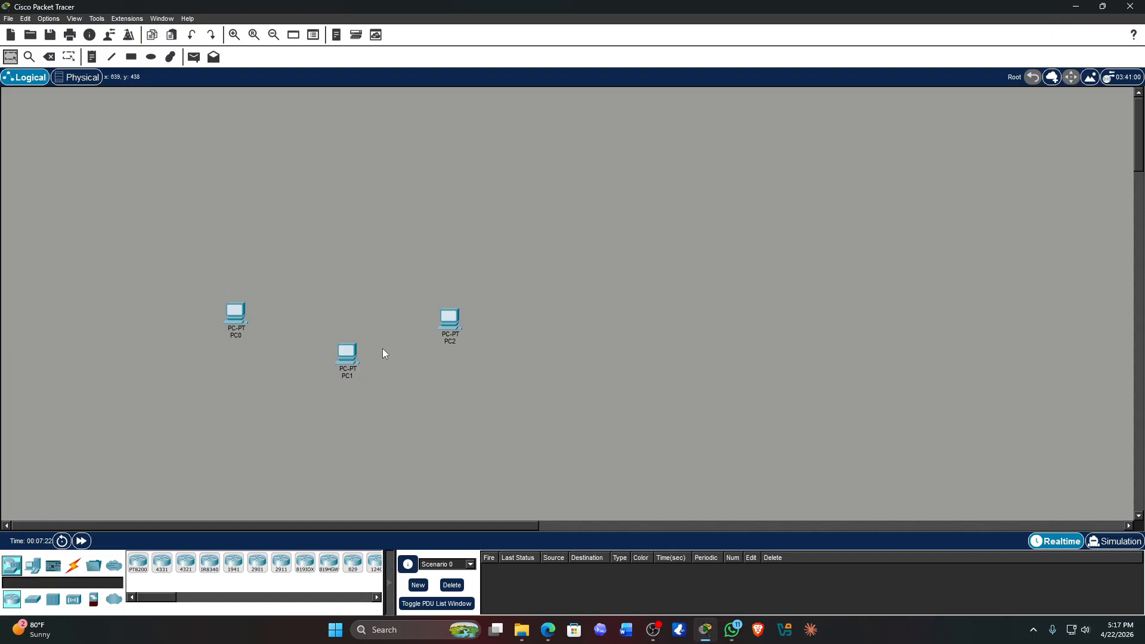
click(33, 599)
drag(138, 563, 286, 365)
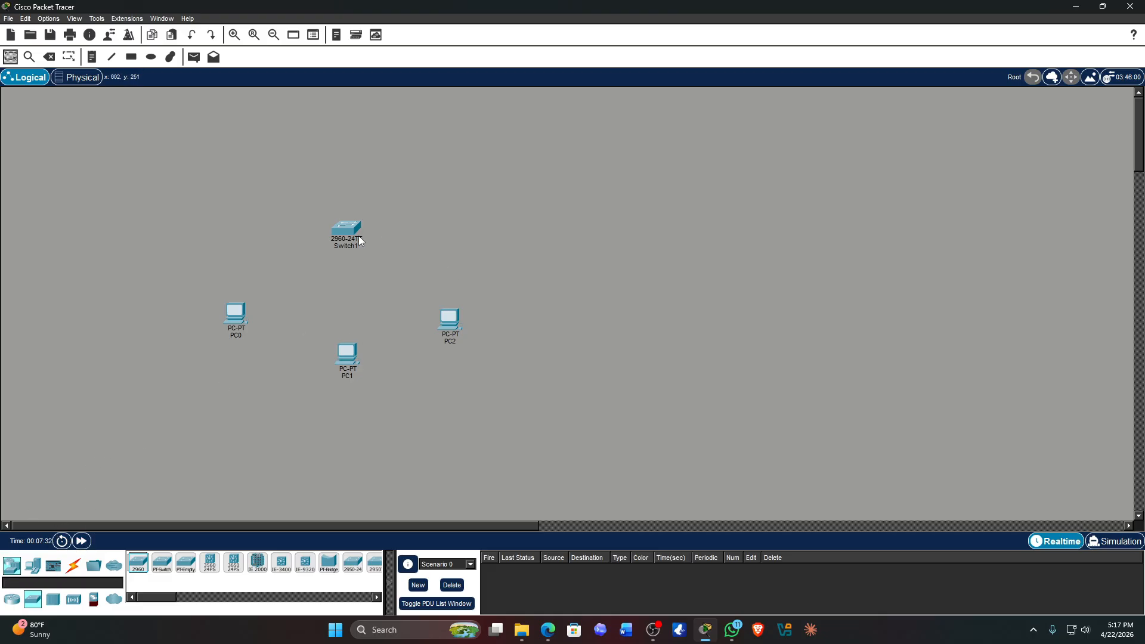
drag(348, 238, 340, 197)
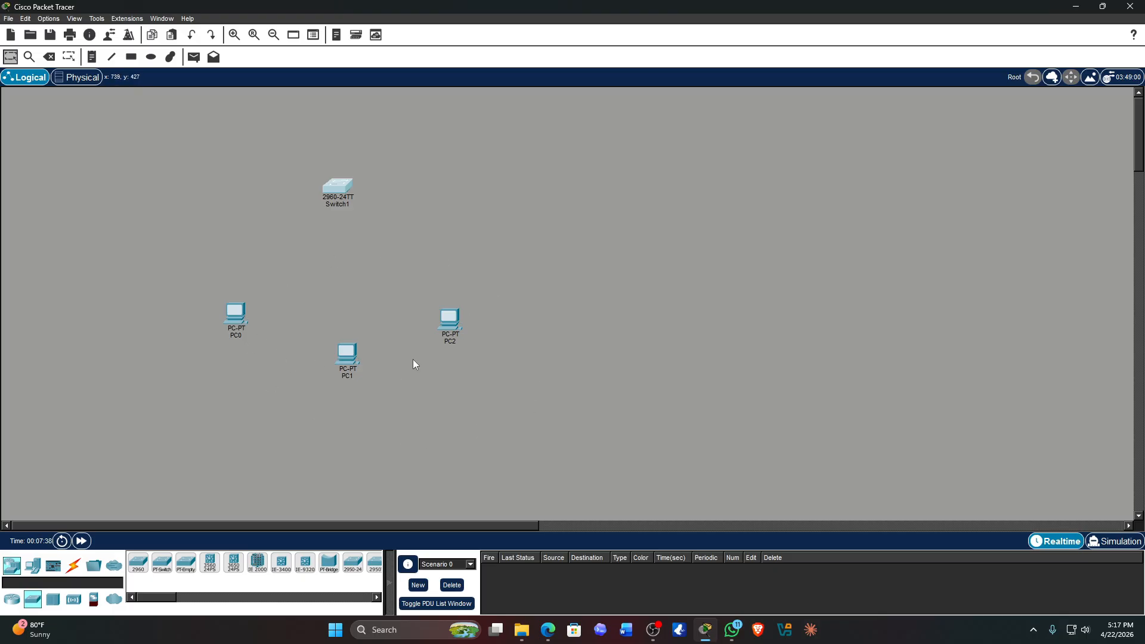
Connect the switch's FastEthernet0/1 port to PC0's FastEthernet0 port with a copper straight-through cable.
click(75, 572)
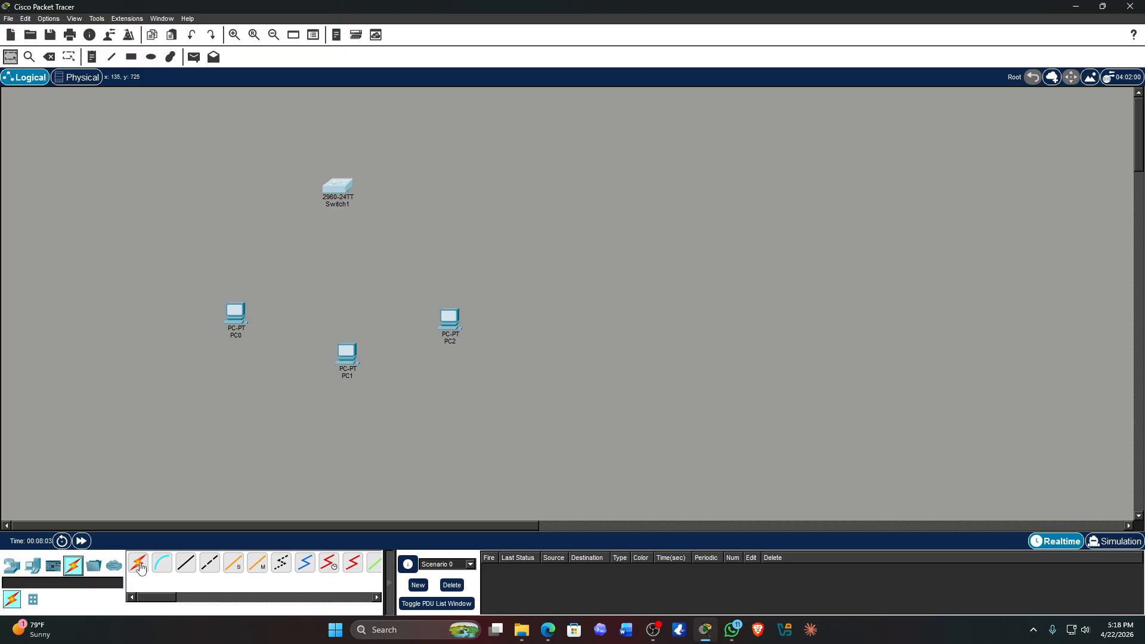
click(188, 565)
click(338, 189)
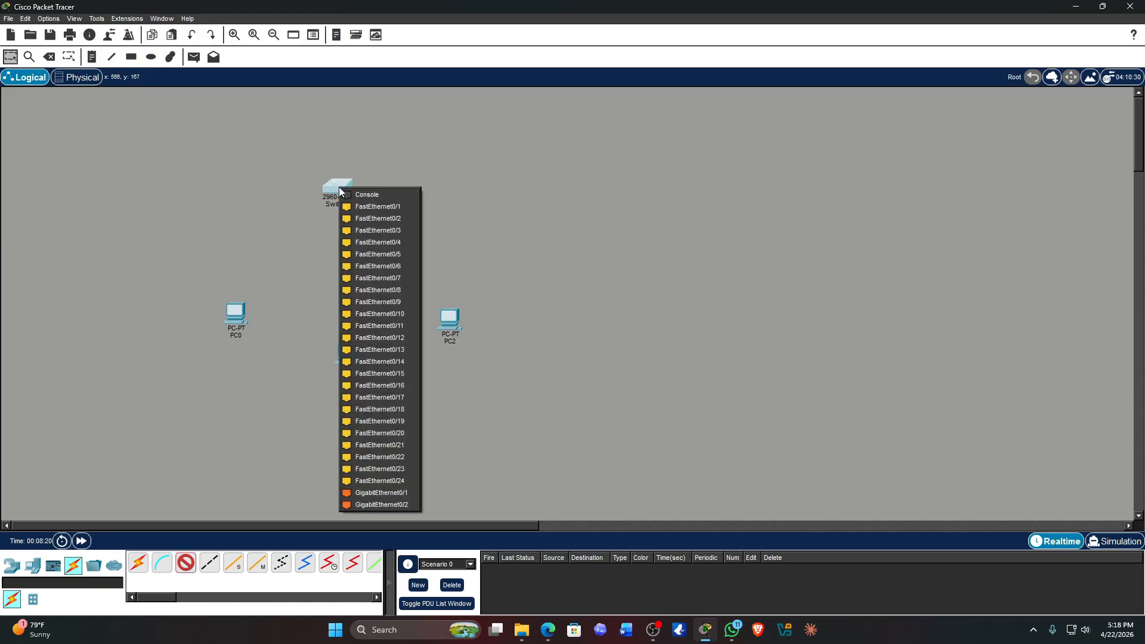
click(387, 206)
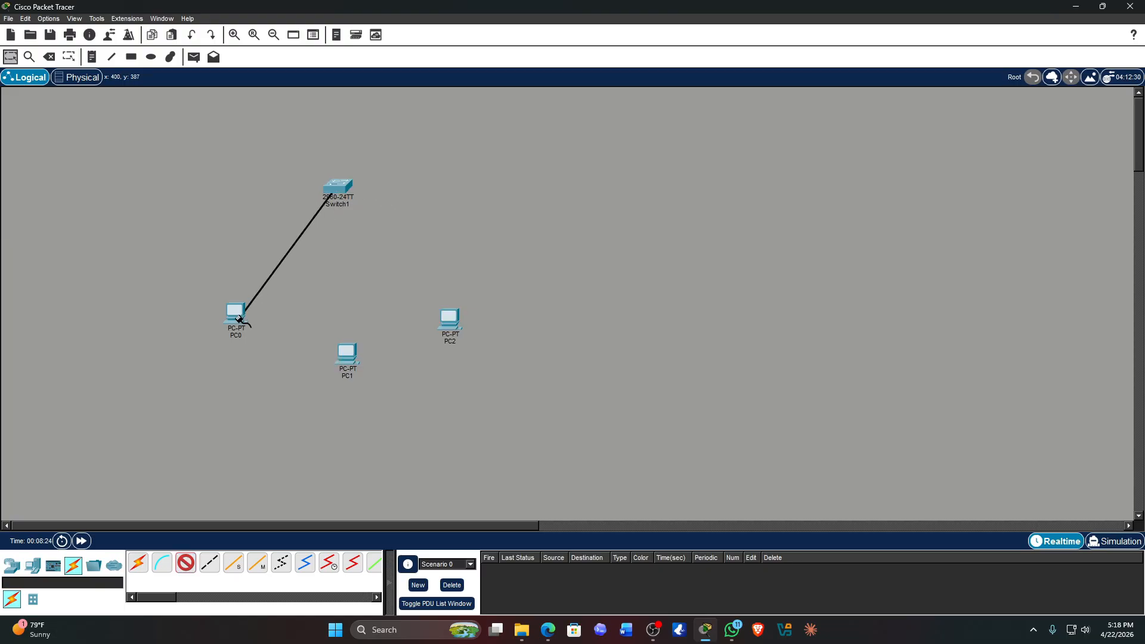
click(240, 321)
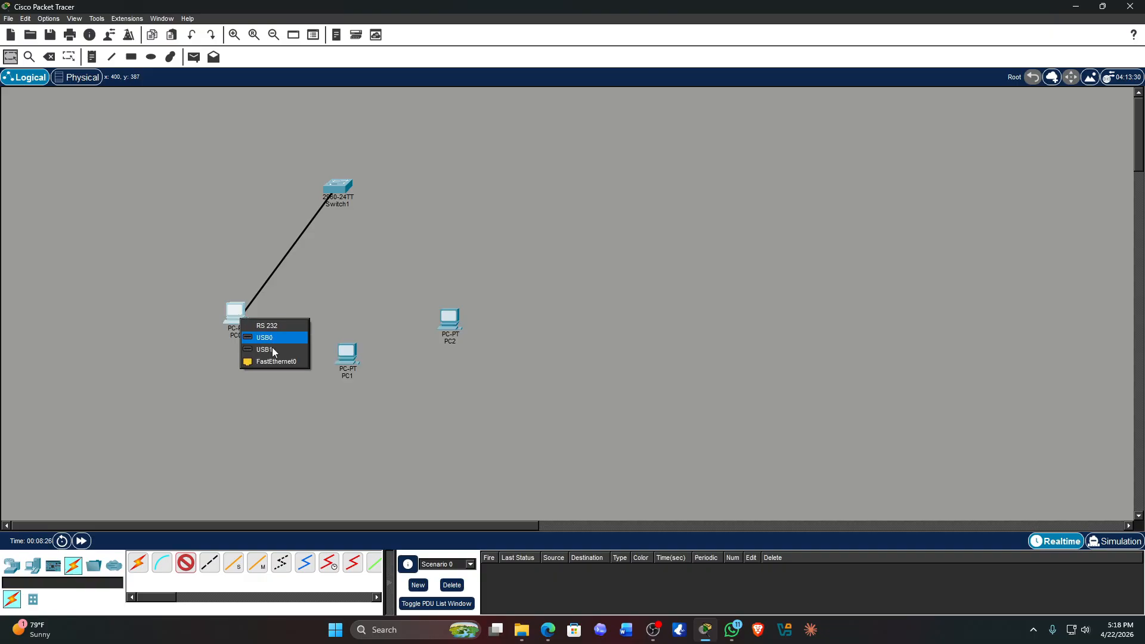
click(279, 362)
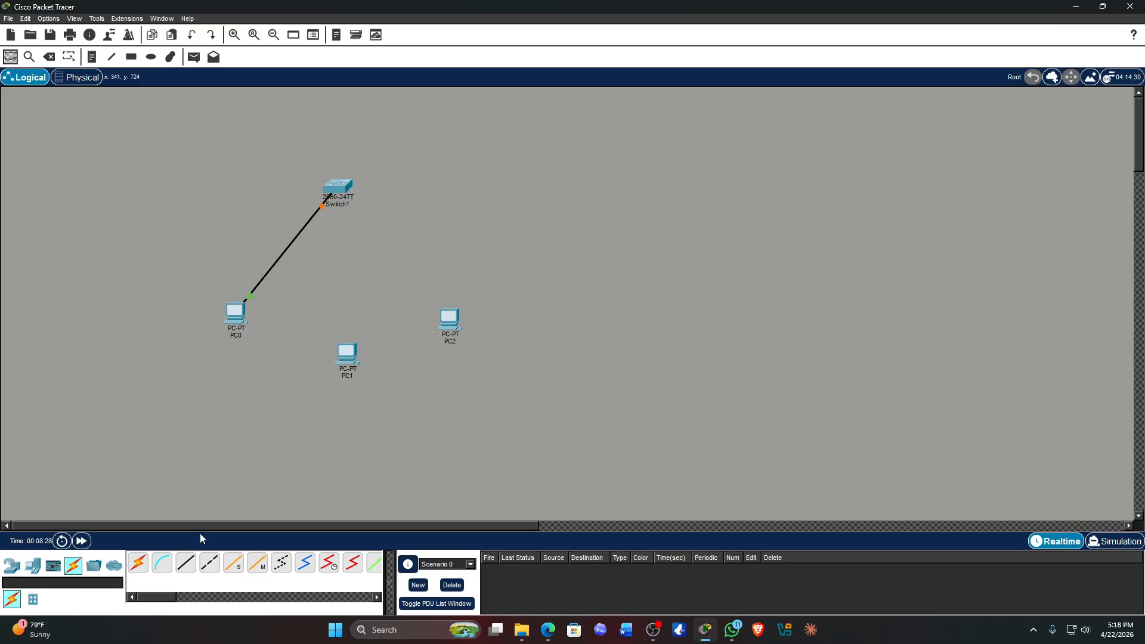
Connect the switch's FastEthernet0/2 port to PC1's FastEthernet0 port with a copper straight-through cable.
click(185, 564)
click(341, 193)
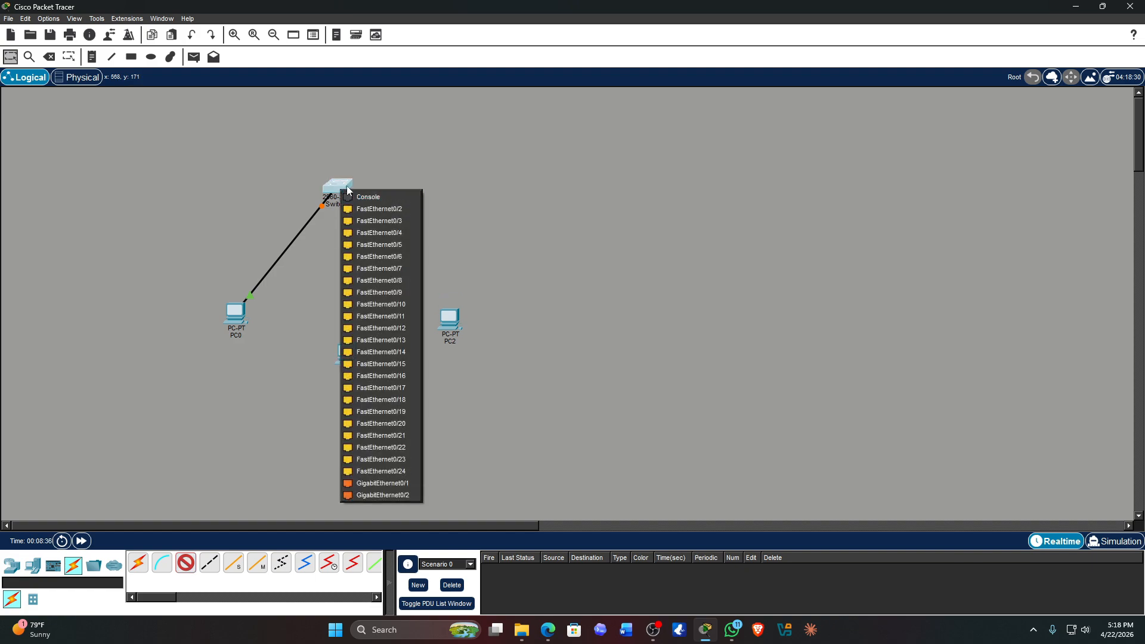
click(392, 209)
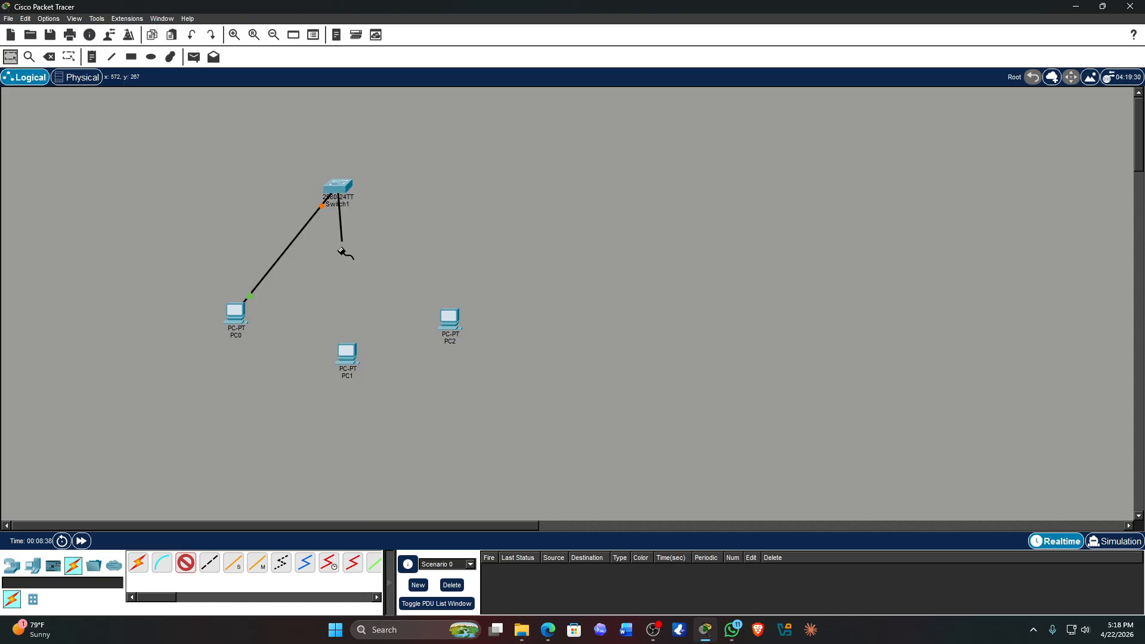
click(349, 360)
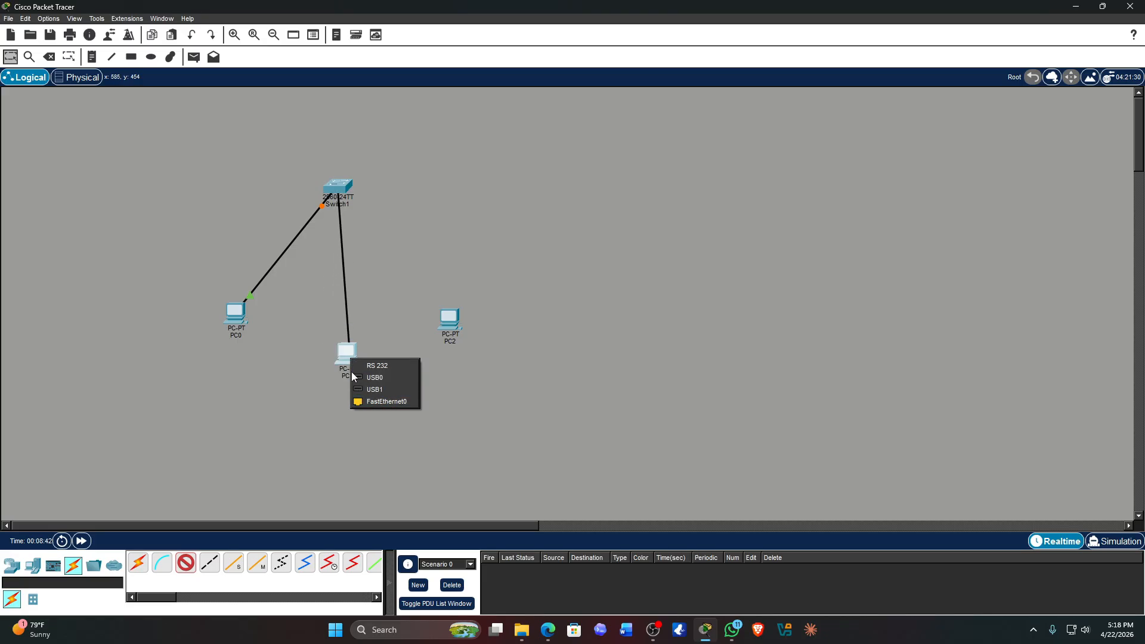
click(384, 401)
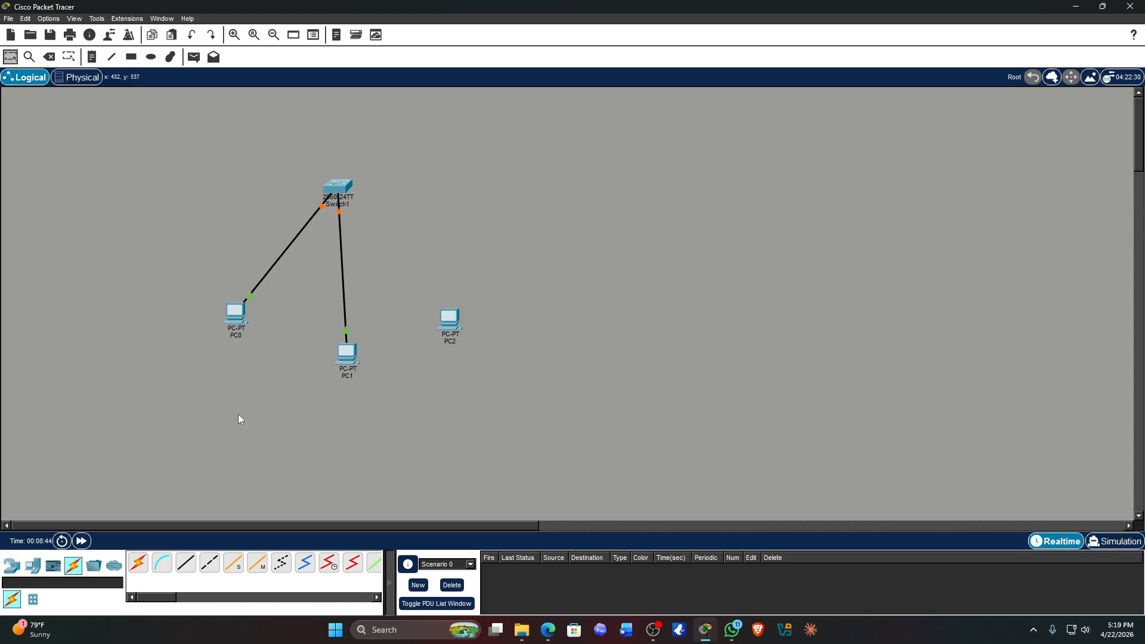
Connect the switch's FastEthernet0/3 port to PC2's FastEthernet0 port with a copper straight-through cable.
click(184, 563)
click(344, 191)
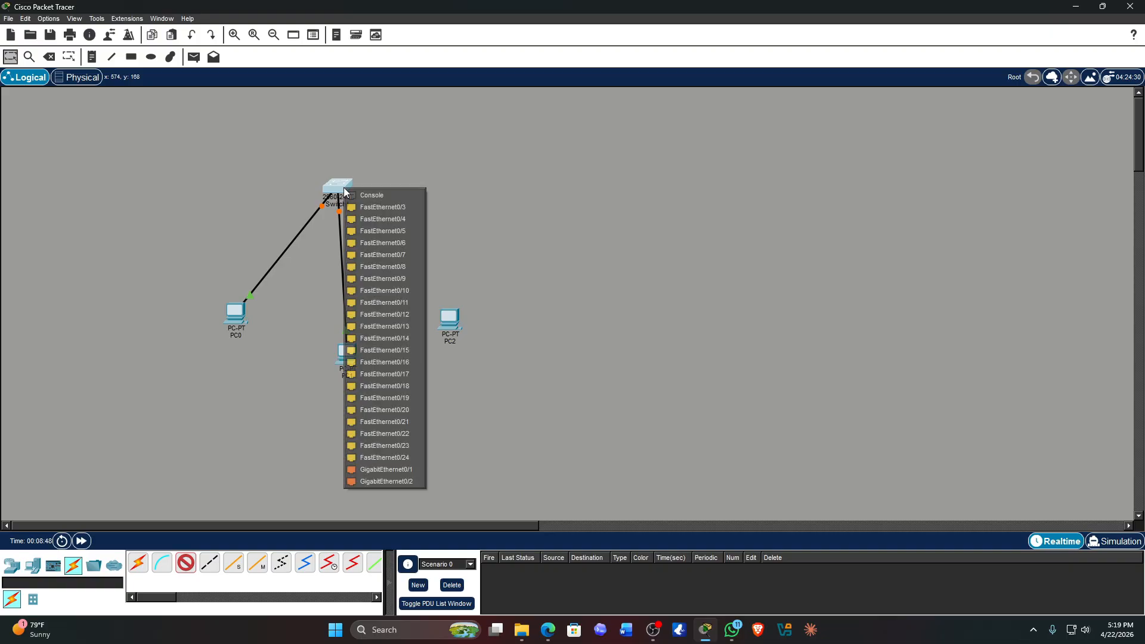
click(384, 207)
click(449, 318)
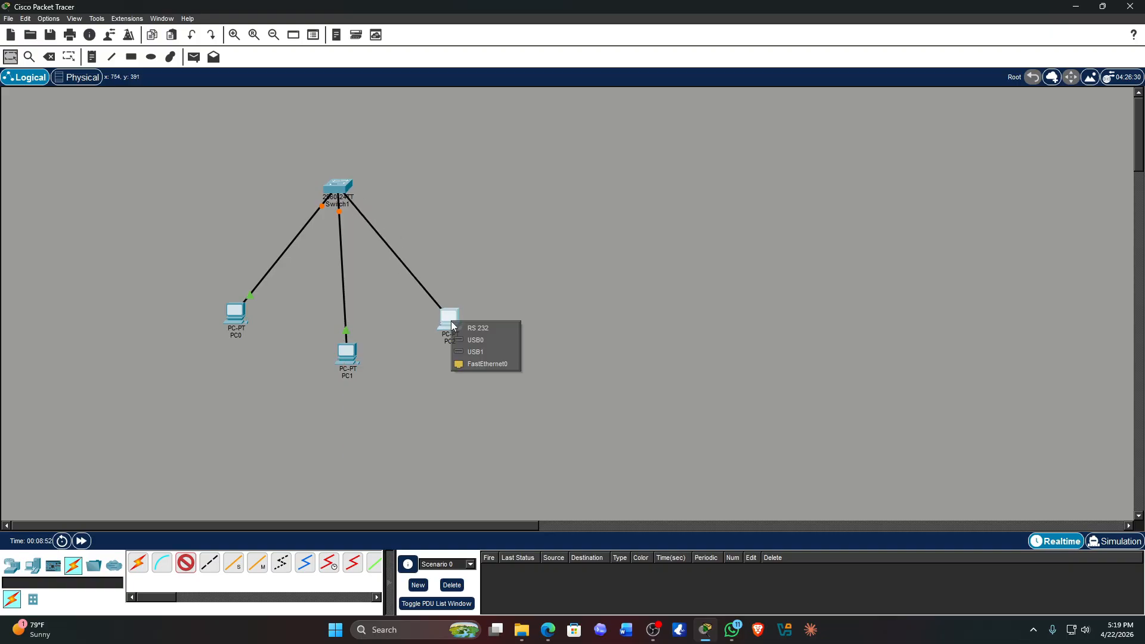
click(505, 365)
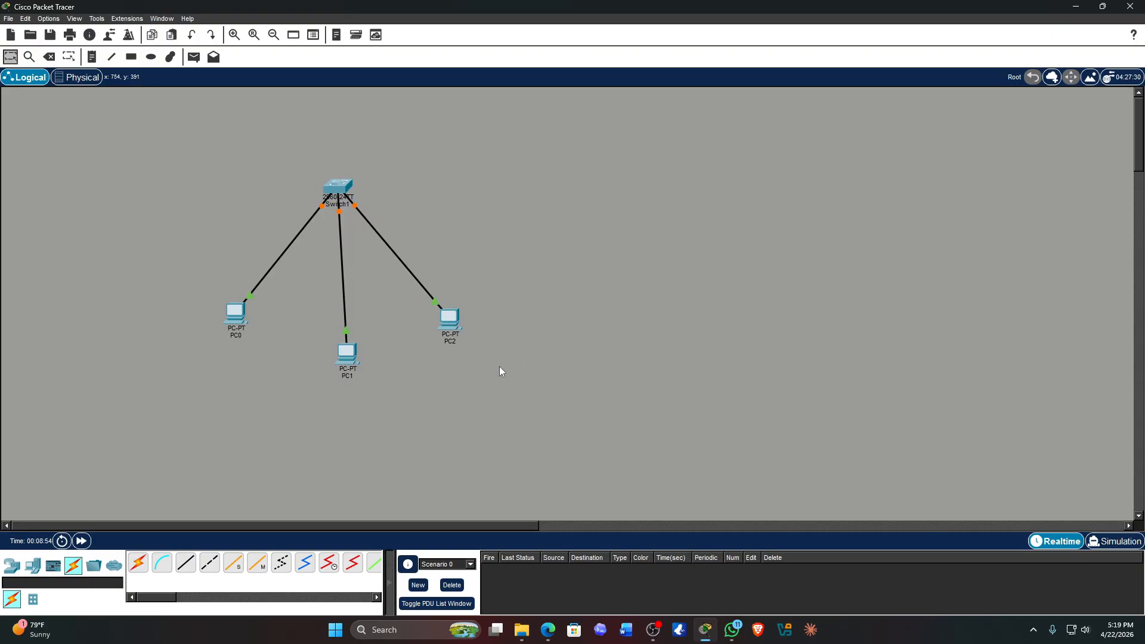
Rearrange the topology by spreading PC0, PC1 and PC2 in a wide row below the repositioned switch.
drag(347, 351, 348, 374)
drag(240, 324, 233, 347)
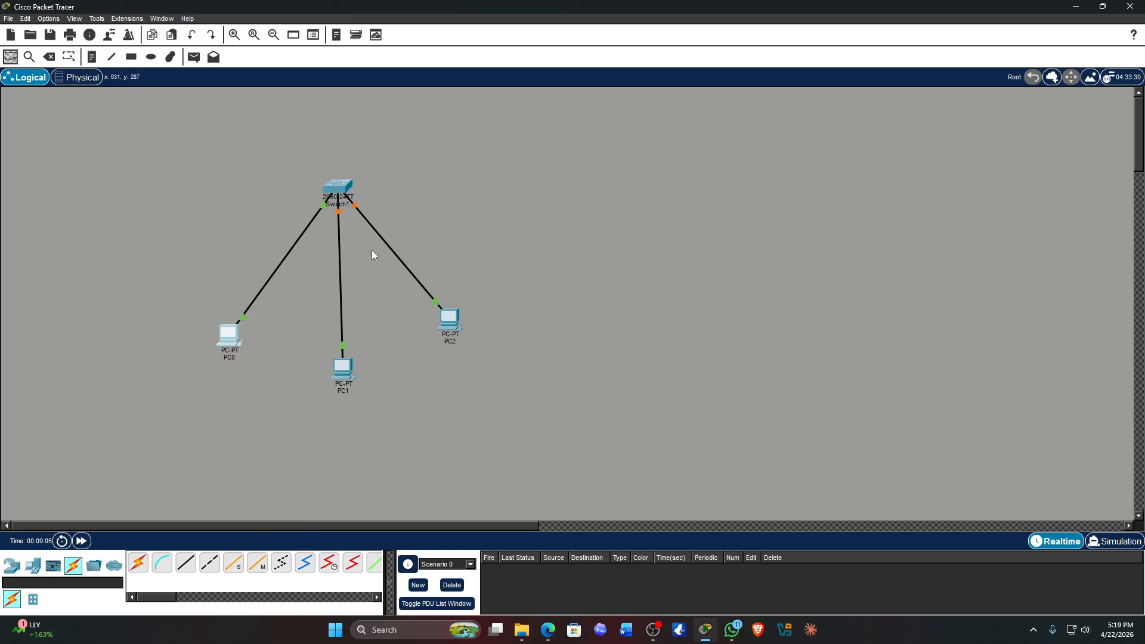
mouse_move(348, 373)
mouse_down()
mouse_move(349, 391)
mouse_move(348, 356)
mouse_up()
drag(224, 339, 134, 386)
drag(352, 353, 331, 400)
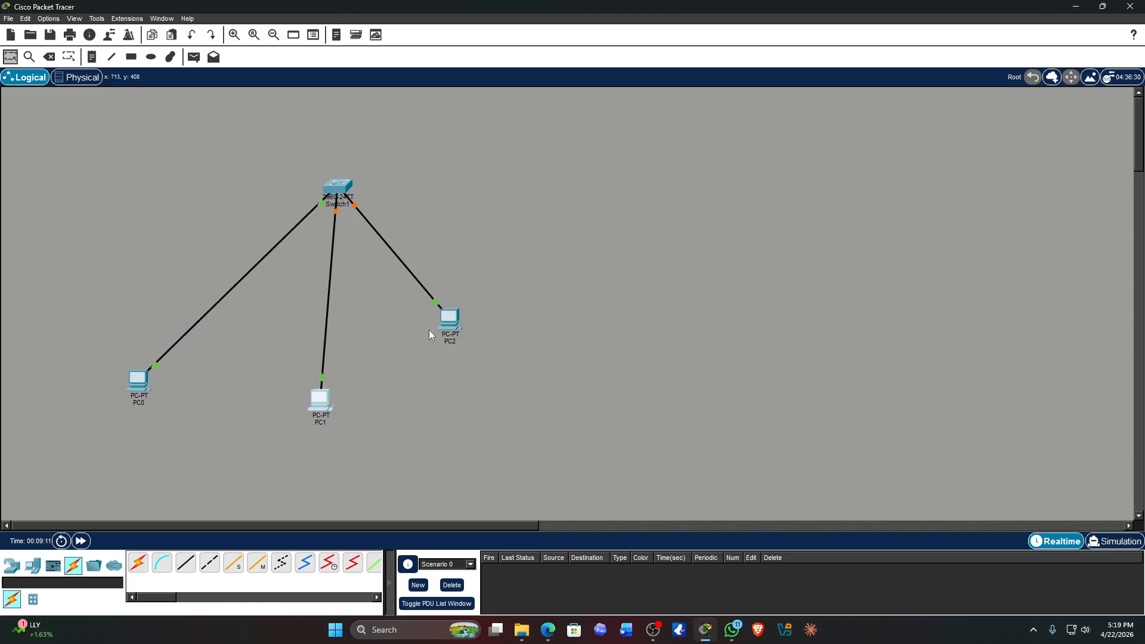
drag(460, 319, 448, 369)
drag(337, 189, 242, 197)
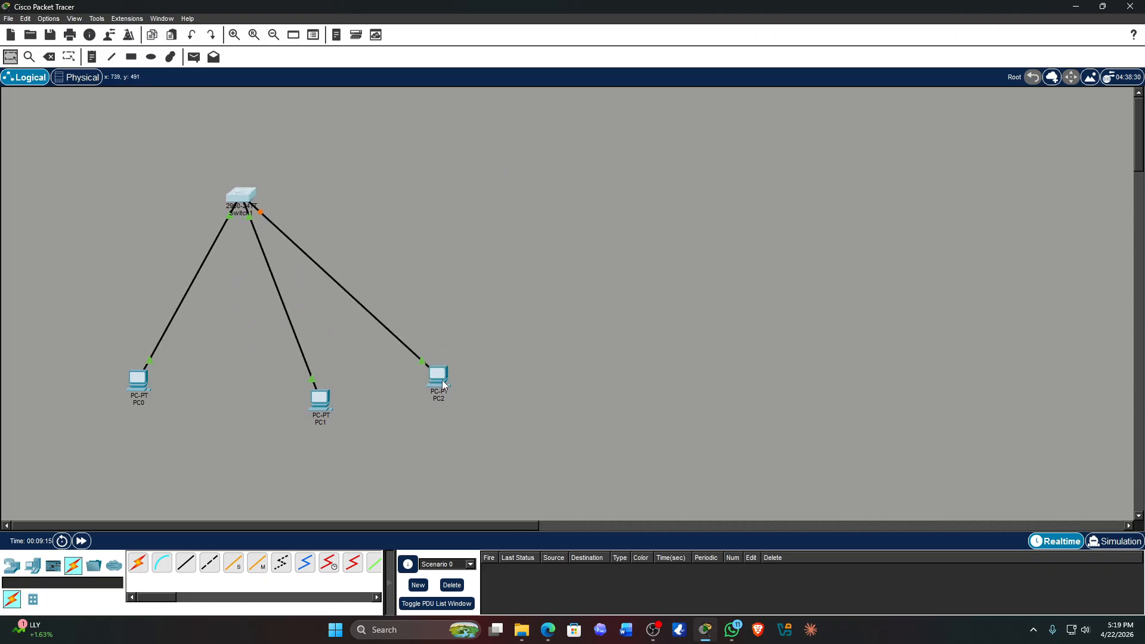
drag(445, 385, 394, 325)
drag(234, 193, 393, 222)
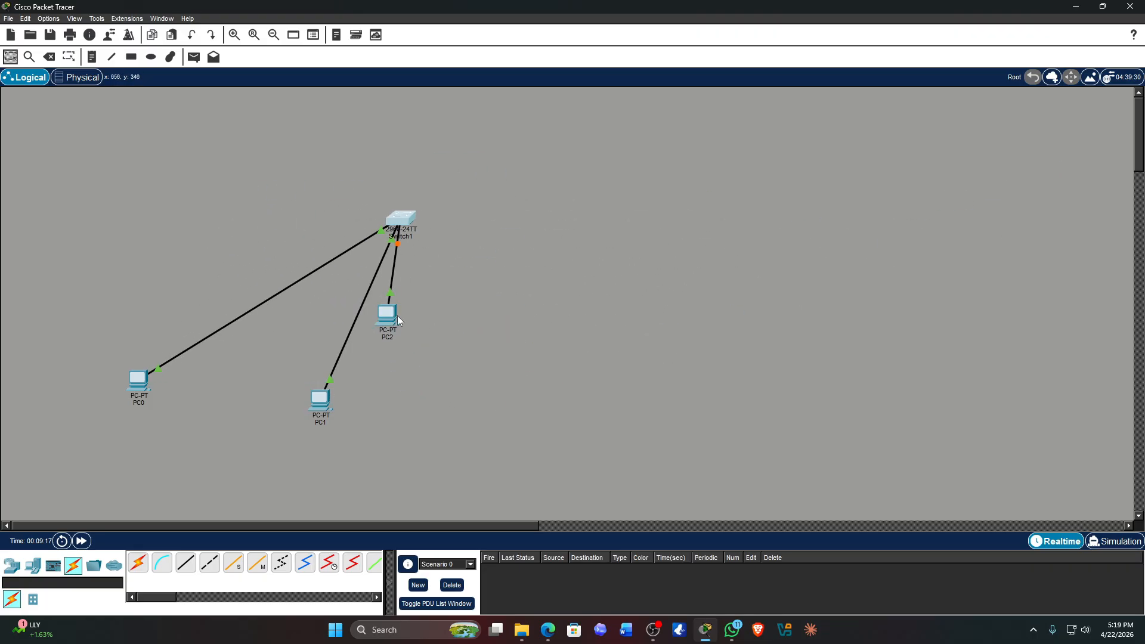
drag(397, 317, 494, 386)
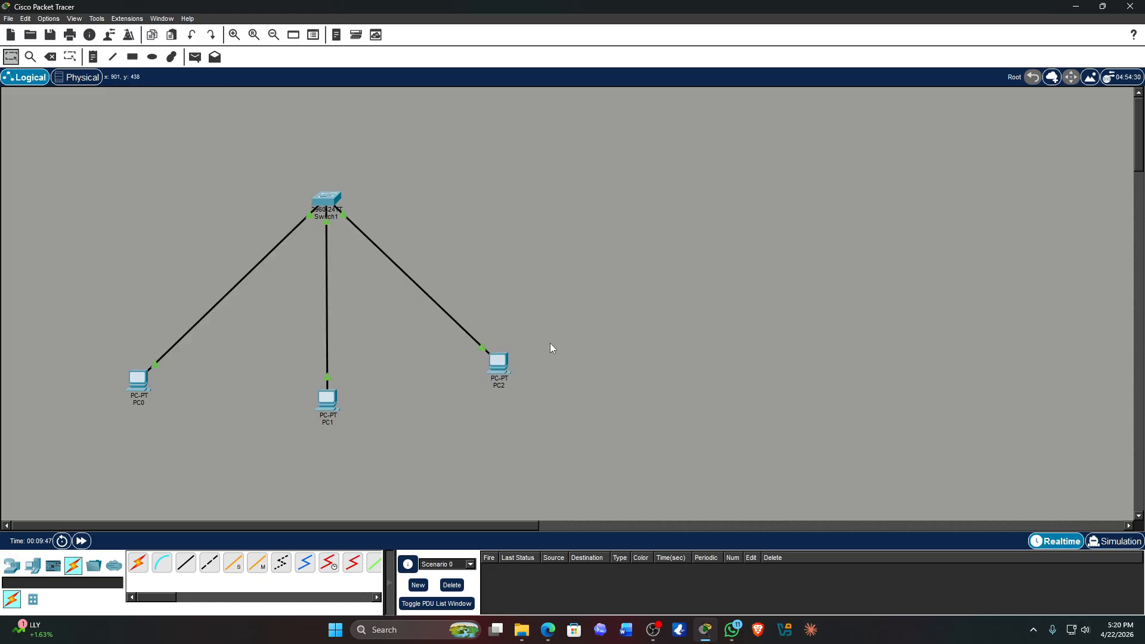
drag(543, 335, 434, 437)
click(50, 57)
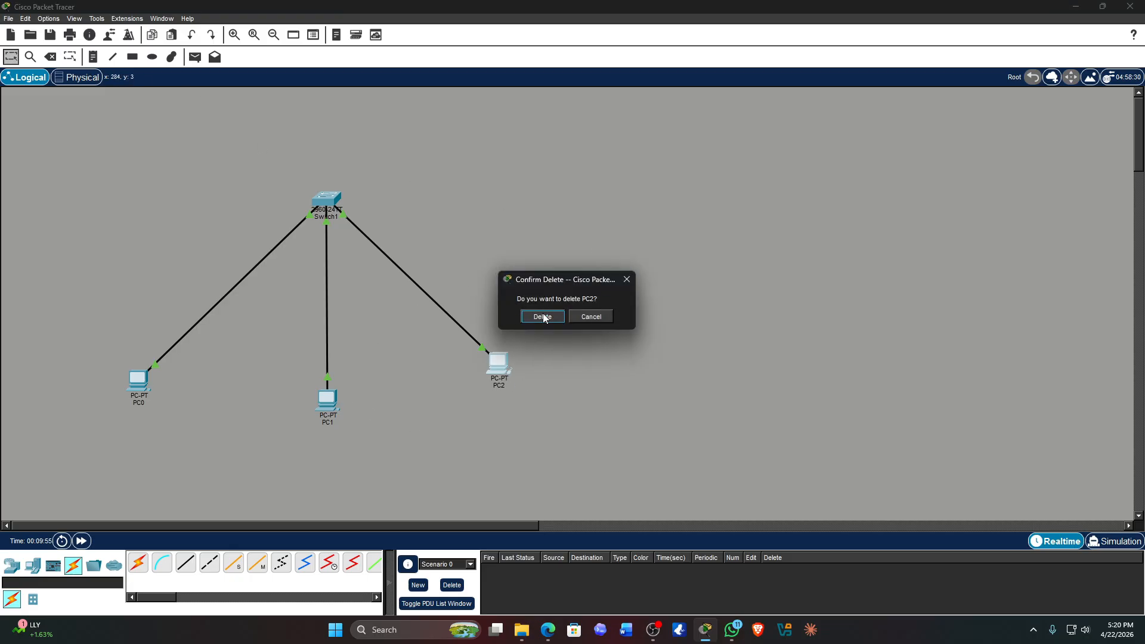
click(590, 316)
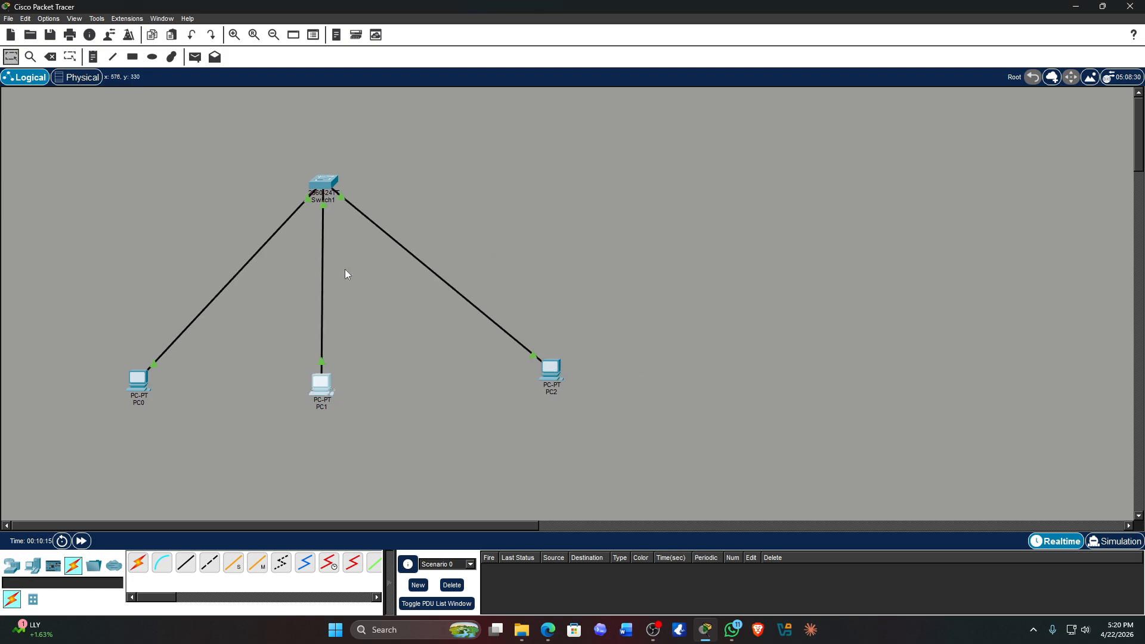
Even out the layout by centring the switch above PC1 and placing PC0 and PC2 symmetrically on either side.
drag(334, 188, 331, 196)
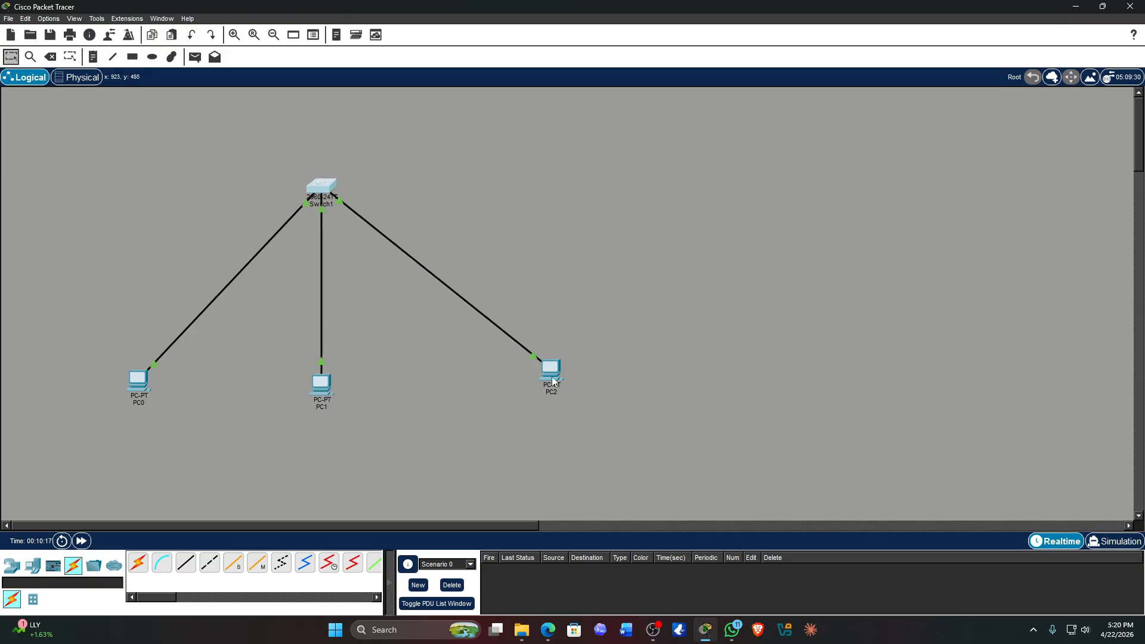
drag(553, 382, 500, 384)
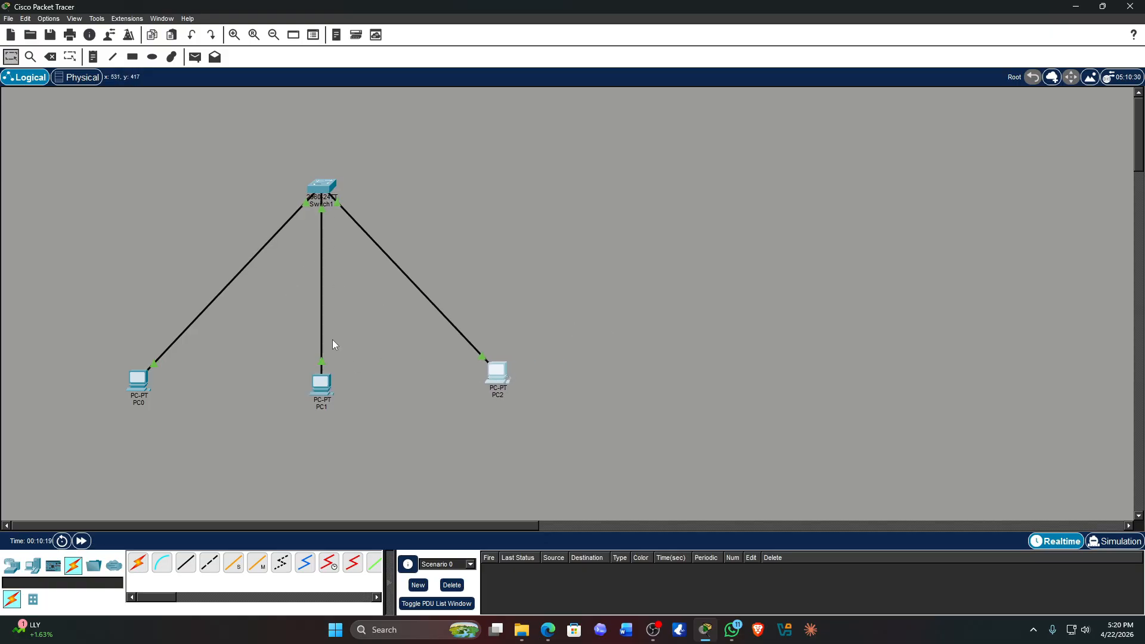
click(142, 384)
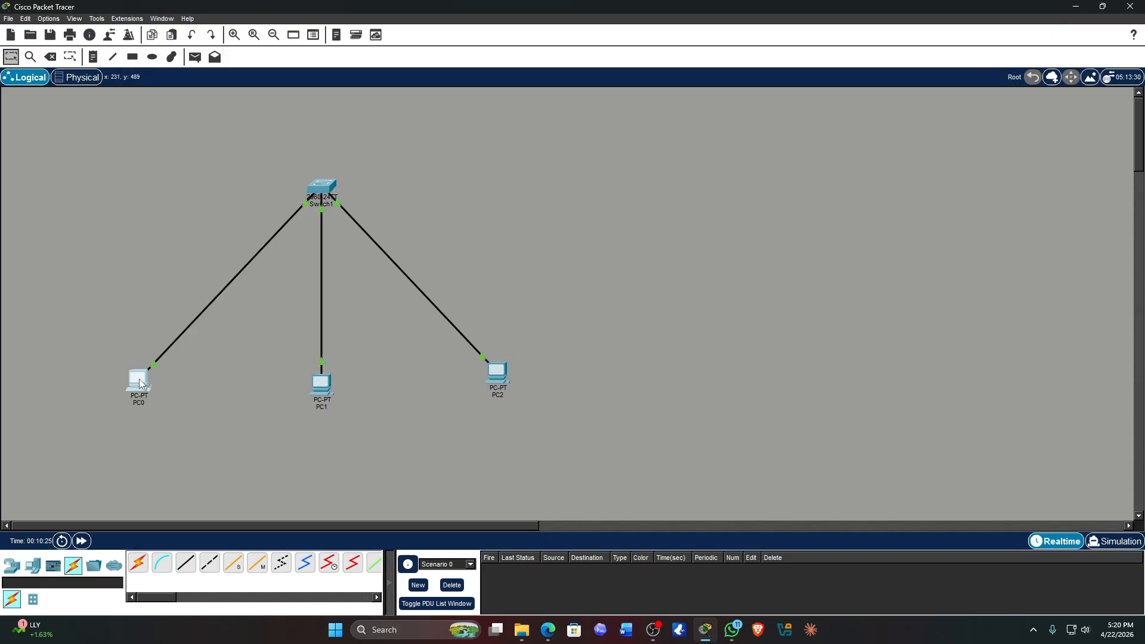
drag(142, 384, 149, 380)
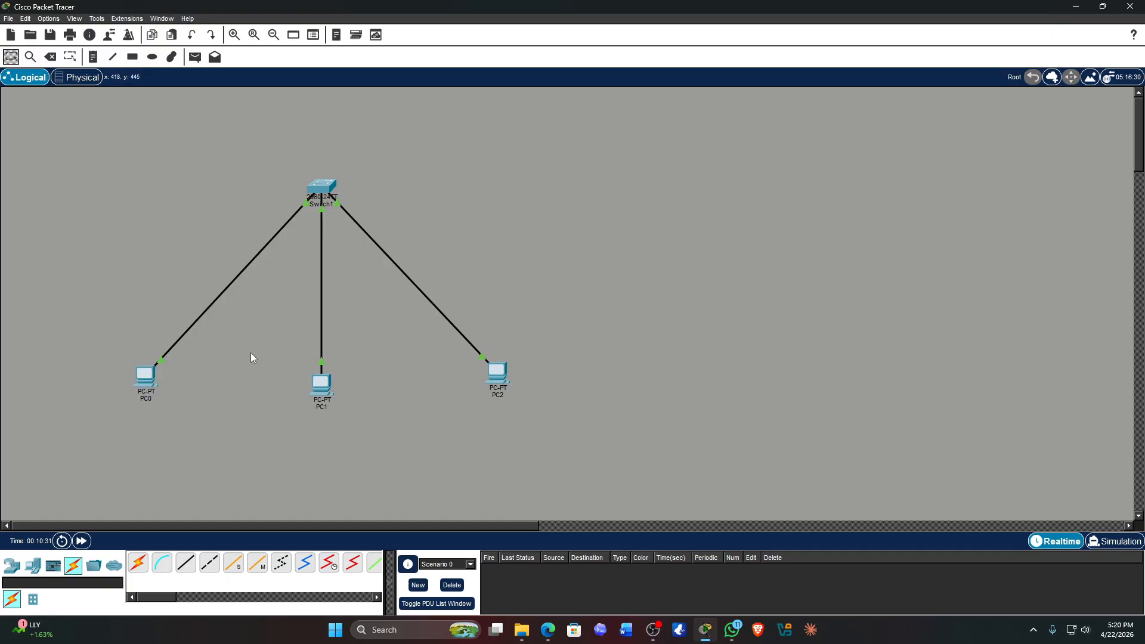
Open PC0's device window and examine its physical chassis from the drive bays down to the network ports.
click(145, 382)
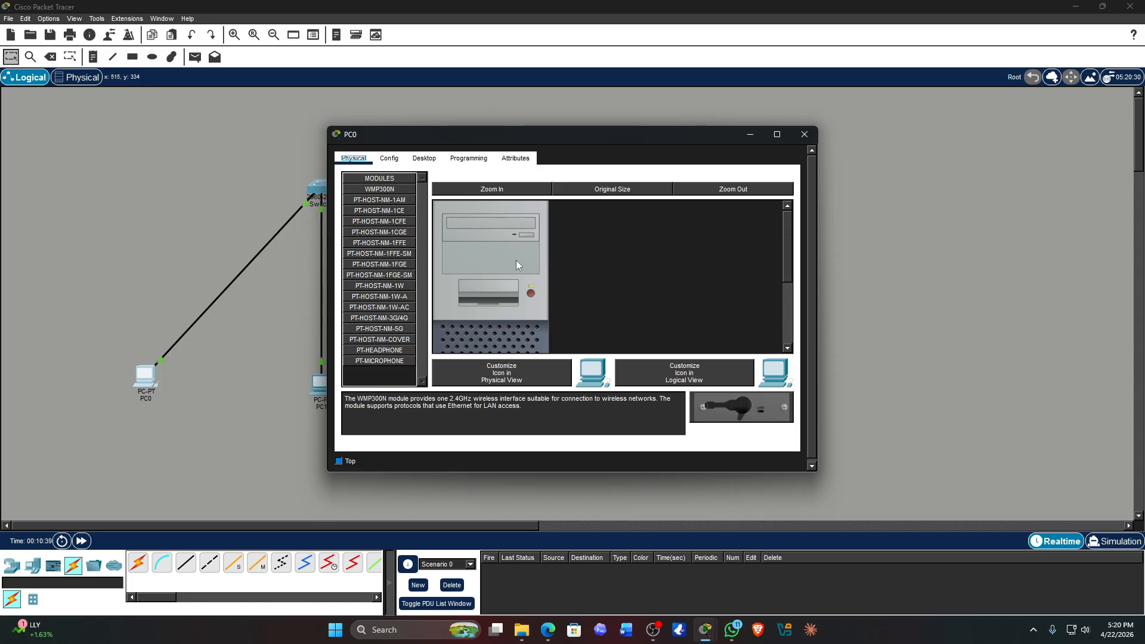
scroll(501, 286, down, 5)
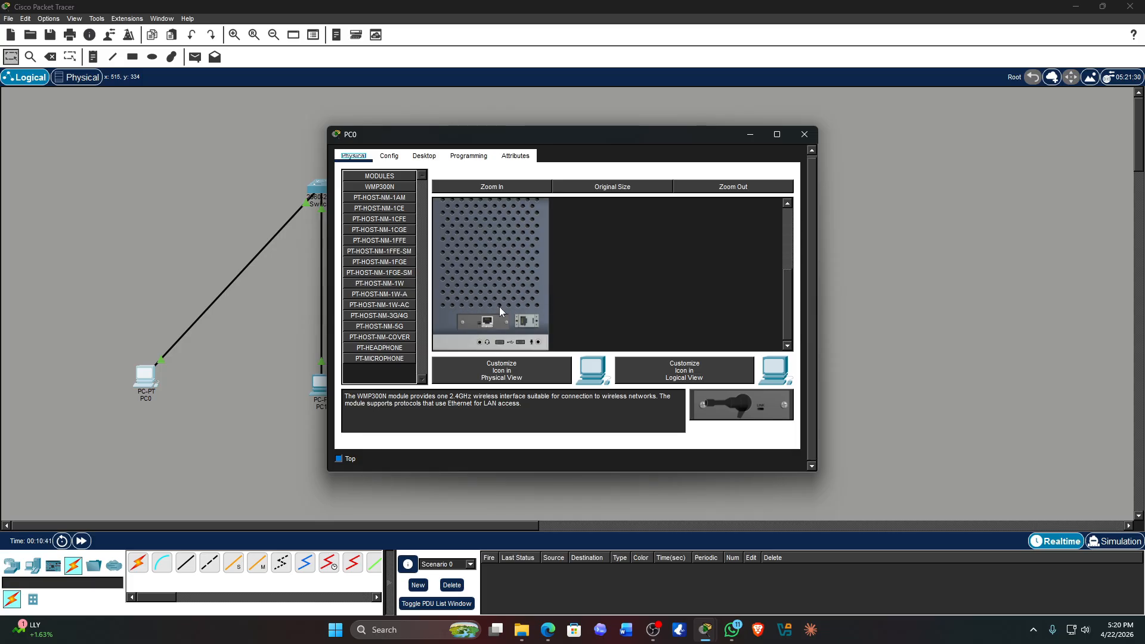
scroll(501, 307, up, 5)
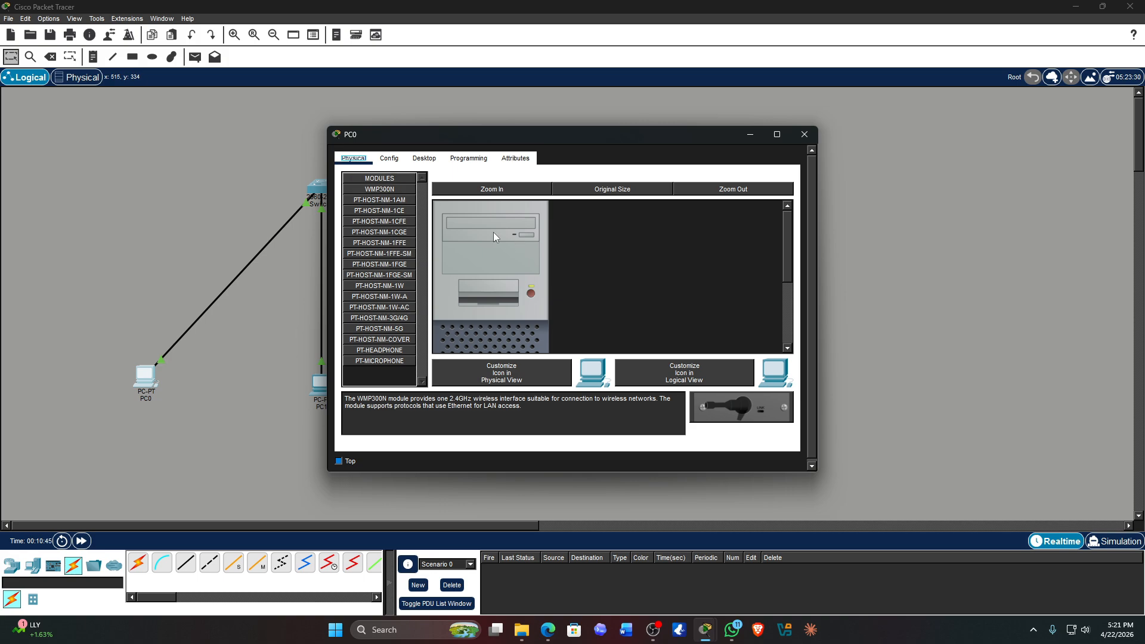
Power-cycle PC0 from its chassis, move its device window clear of the topology, and nudge the switch slightly.
click(532, 294)
drag(447, 134, 565, 136)
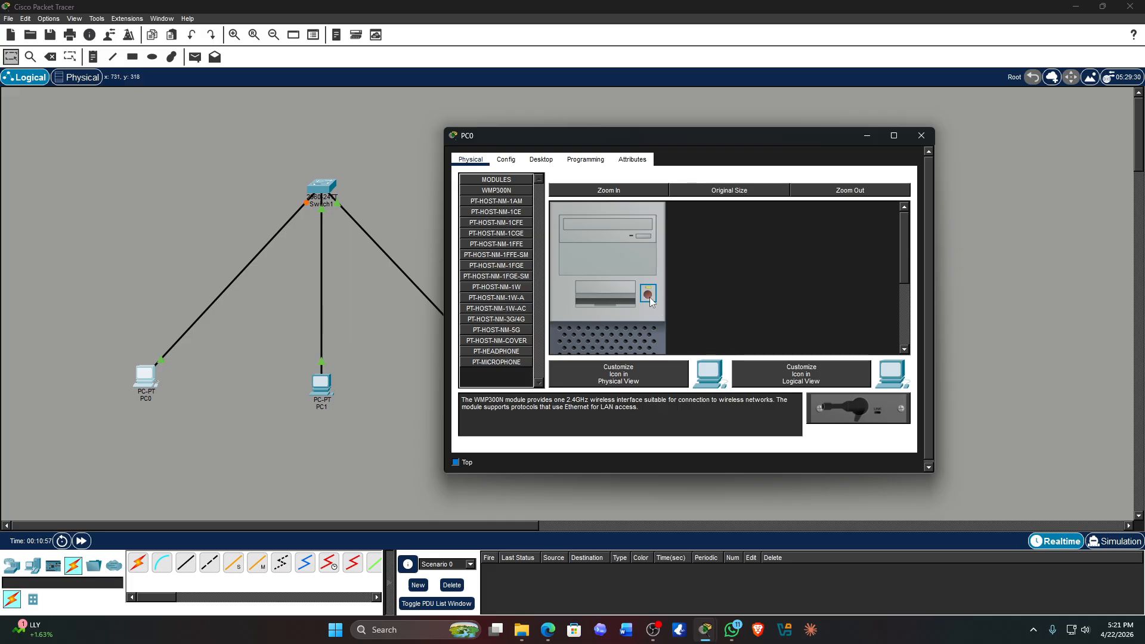
drag(324, 196, 327, 200)
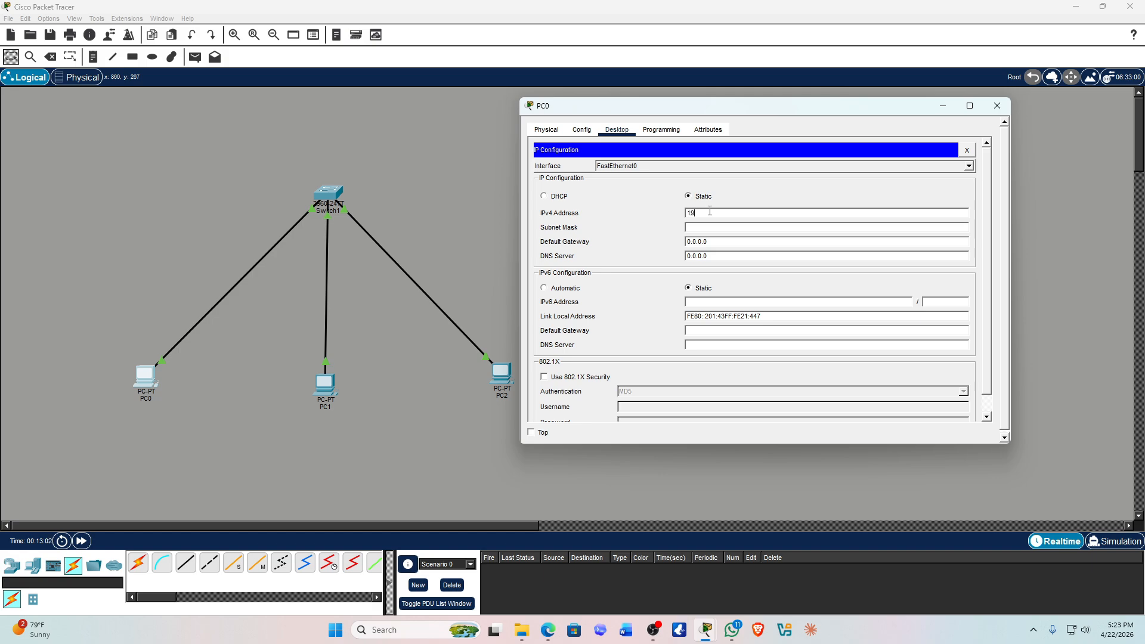
Set PC0's static IPv4 address to 192.168.1.2 with mask 255.255.255.0, and its default gateway and DNS server to 192.168.1.1.
text(168.1.2)
click(714, 227)
drag(713, 242, 679, 244)
text(192.168.1.1)
double_click(705, 256)
text(192.168.1.1)
click(664, 217)
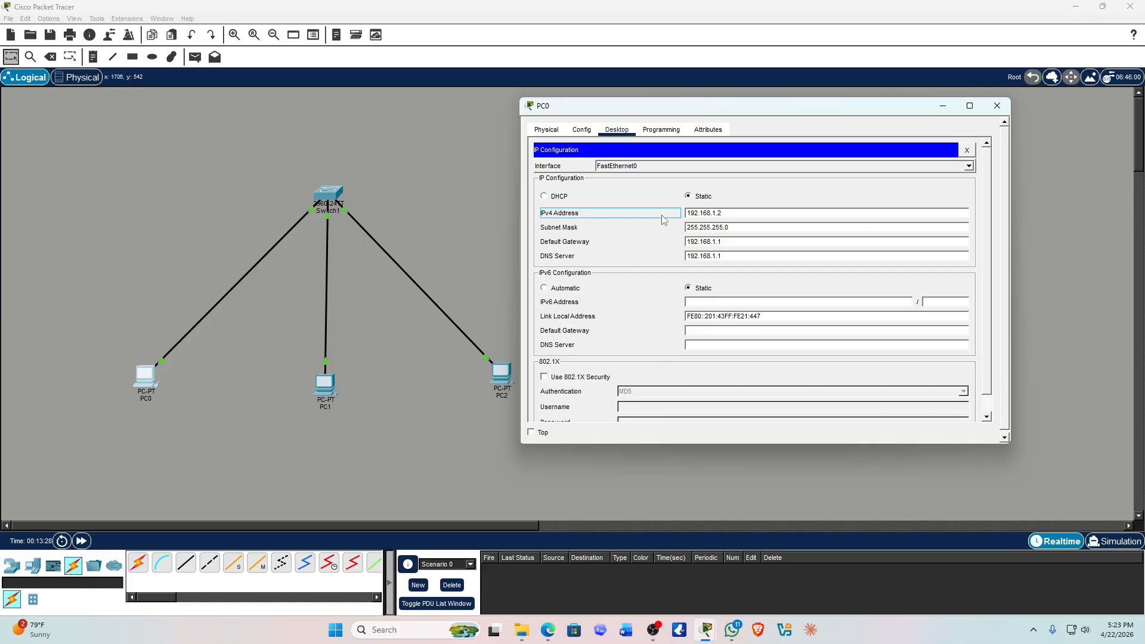
scroll(738, 264, down, 1)
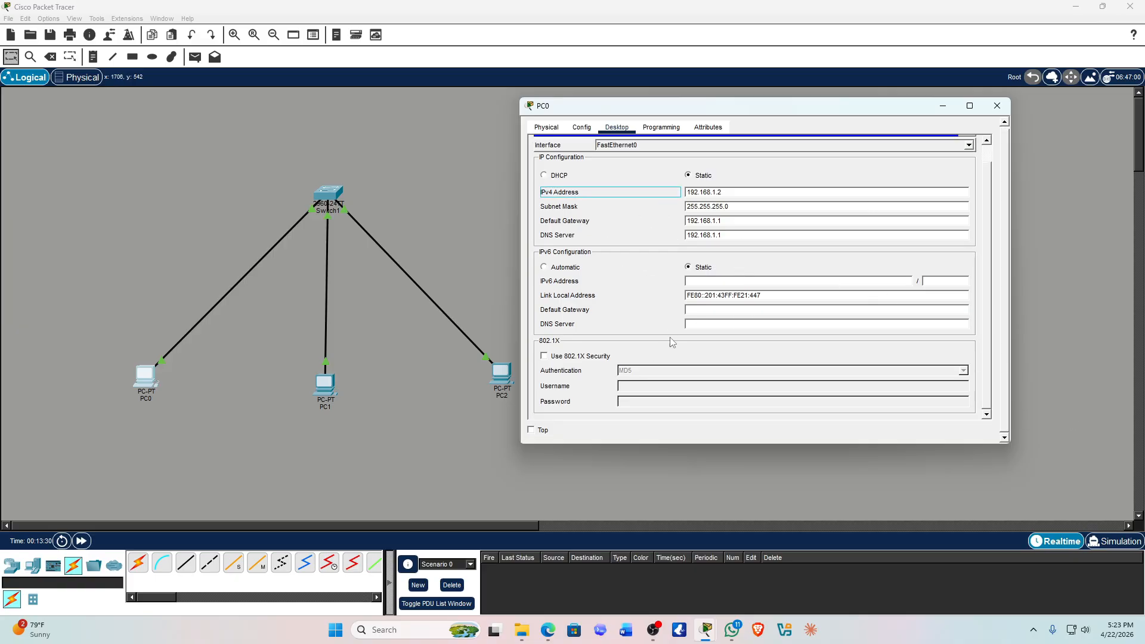
scroll(673, 334, up, 1)
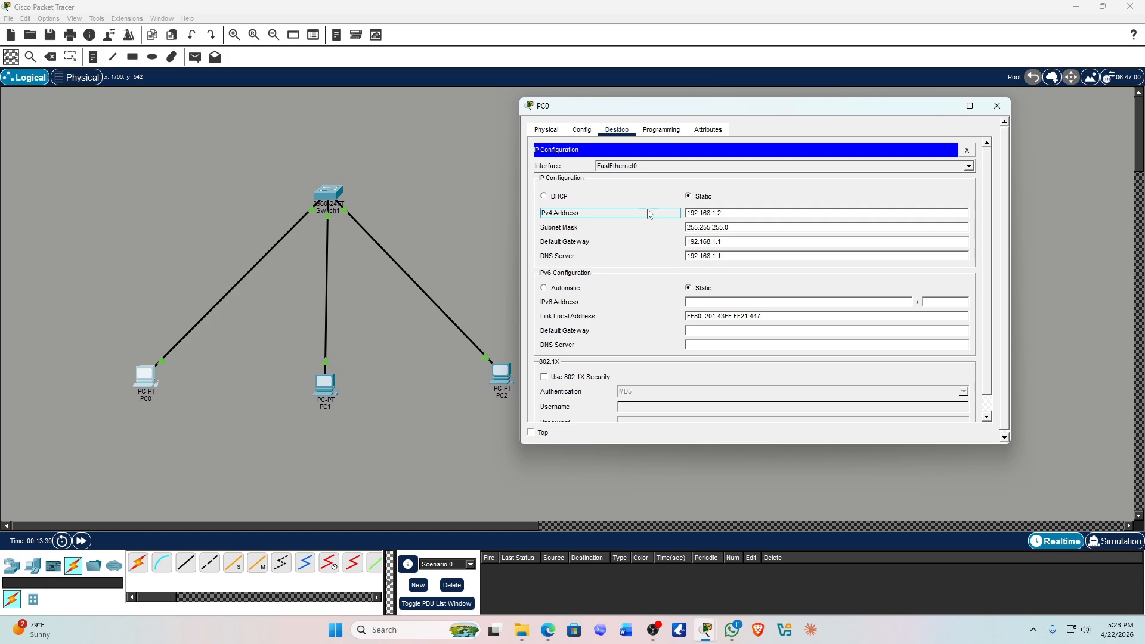
click(1004, 109)
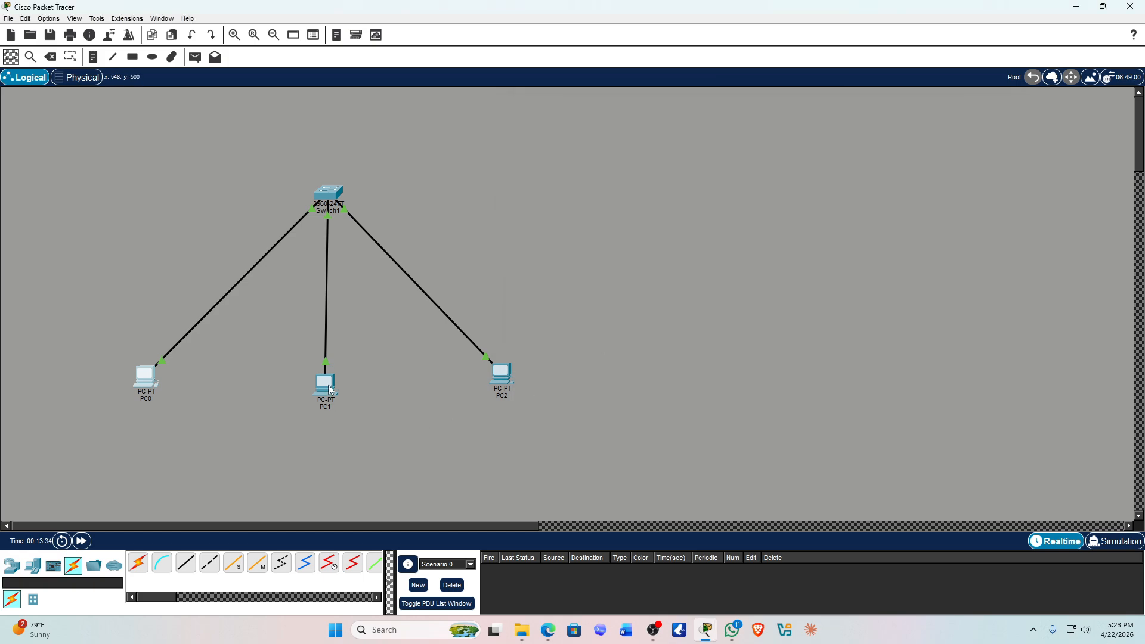
Open PC1's IP configuration and set its static IPv4 address to 192.168.1.3 with subnet mask 255.255.255.0.
click(331, 389)
click(424, 159)
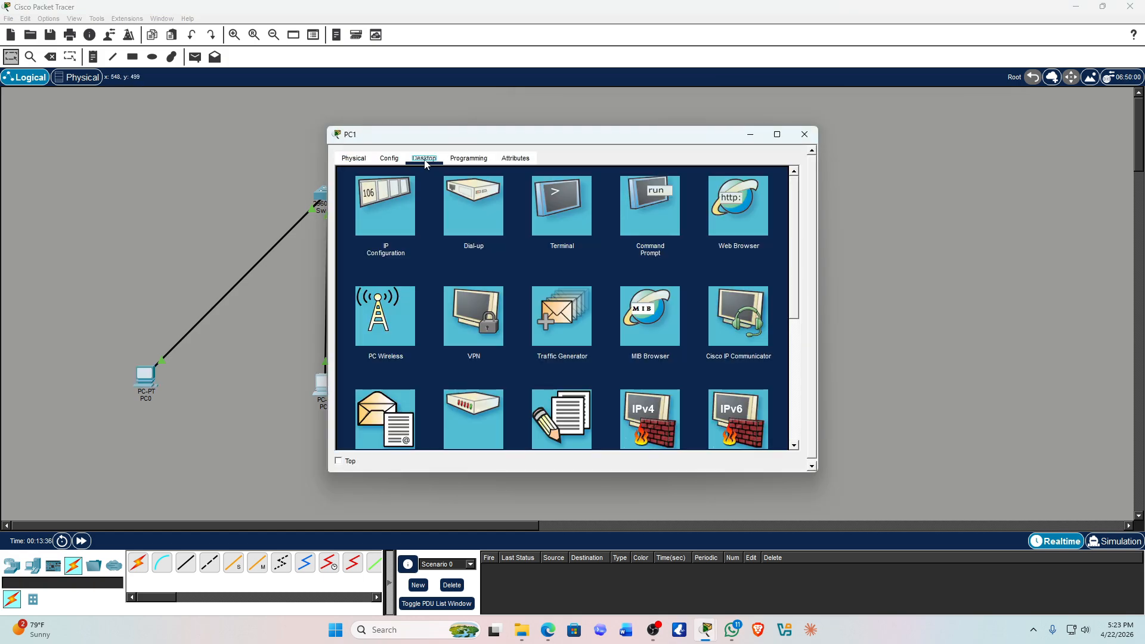
click(403, 214)
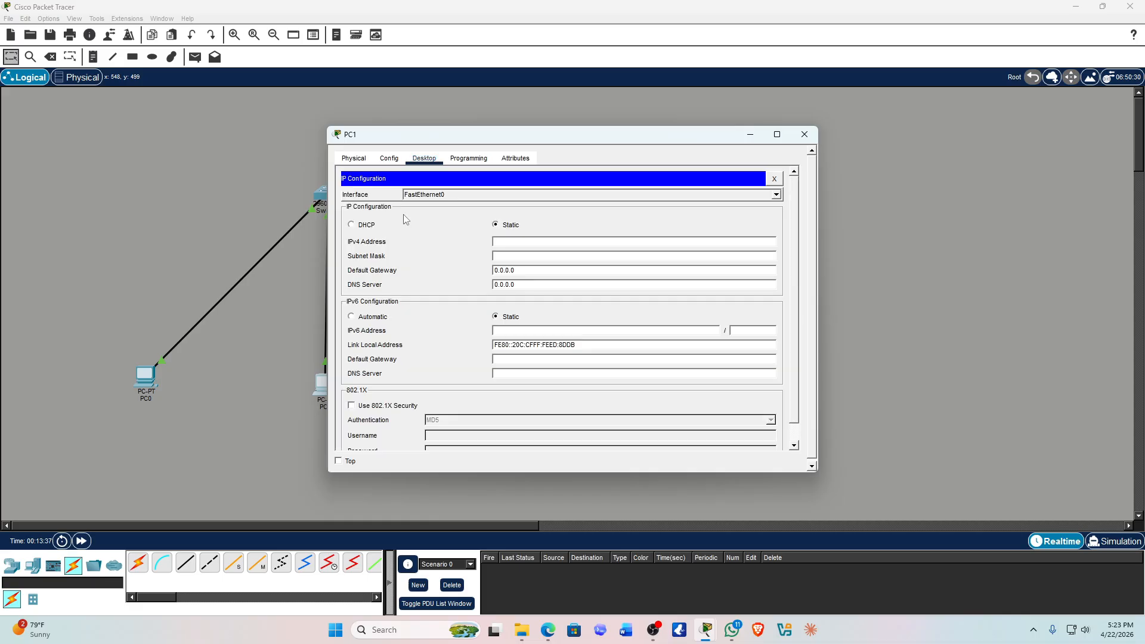
click(520, 242)
text(192.168.1.3)
click(516, 256)
Set PC1's default gateway to 192.168.1.1, enter its DNS server address, and close its device window.
click(517, 270)
text(192.168)
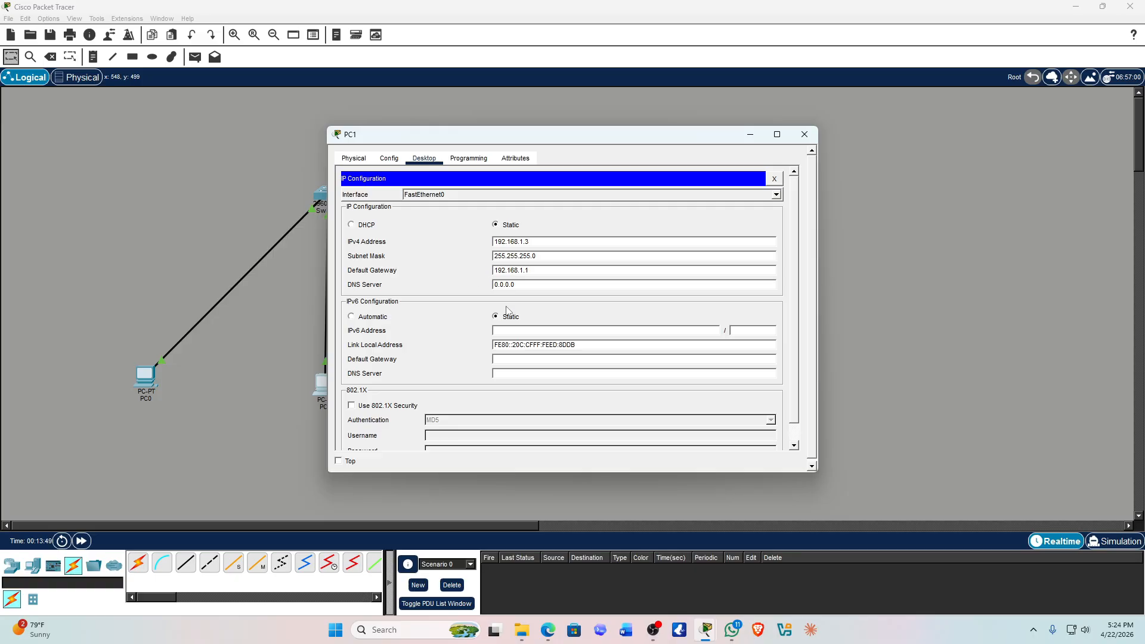
key(Tab)
text(192.1)
click(805, 136)
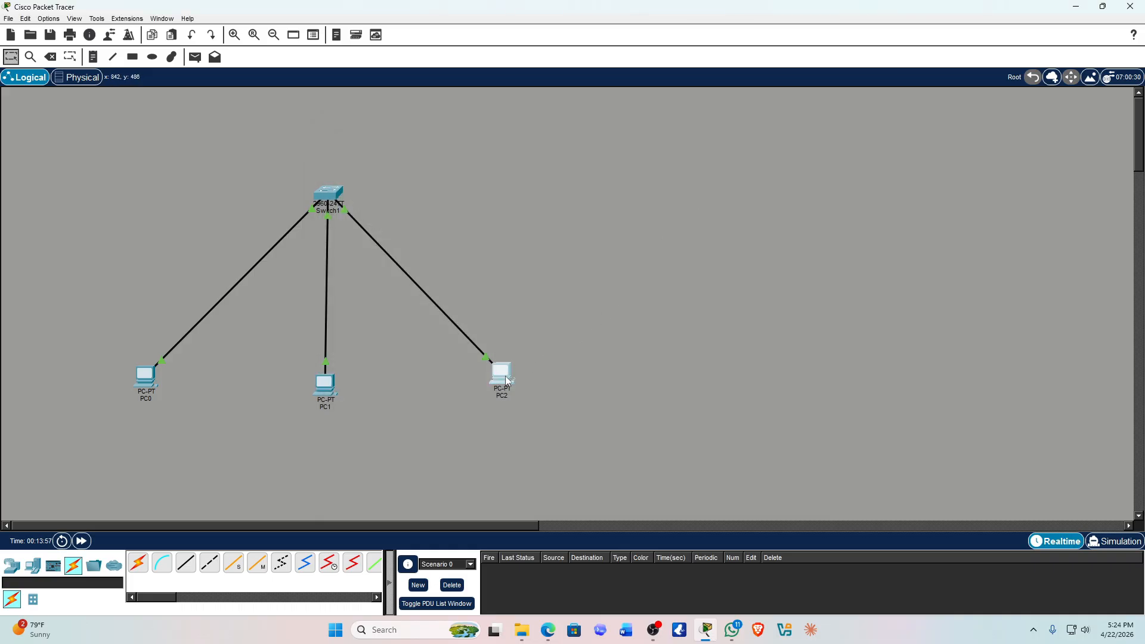
Open PC2's IP configuration and set its static IPv4 address to 192.168.1.4 with subnet mask 255.255.255.0.
click(505, 377)
click(436, 159)
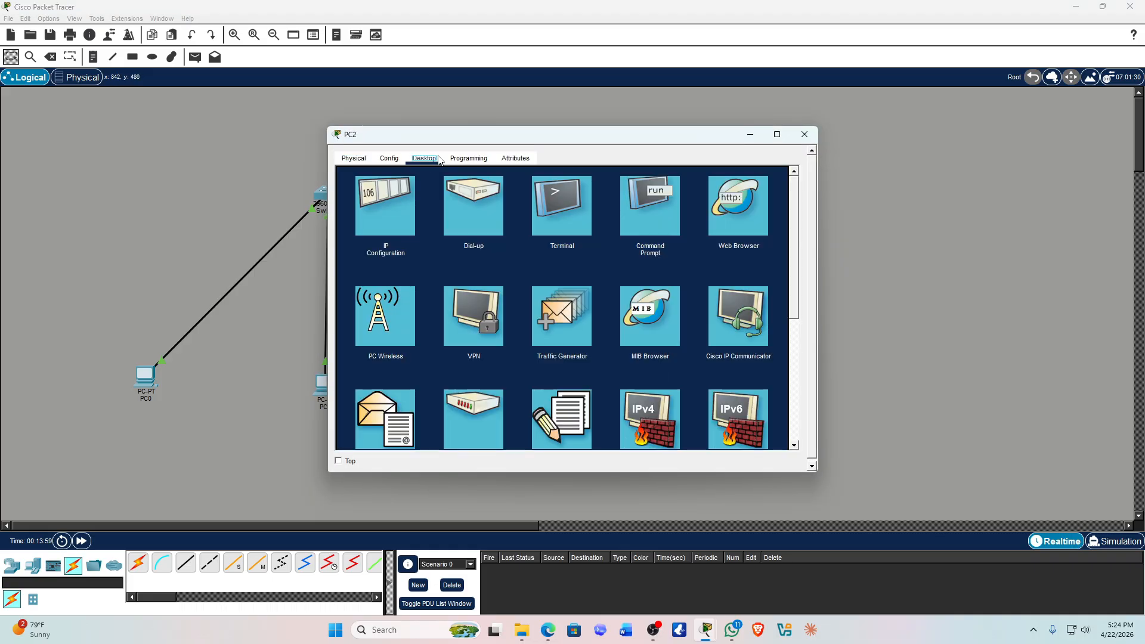
click(408, 216)
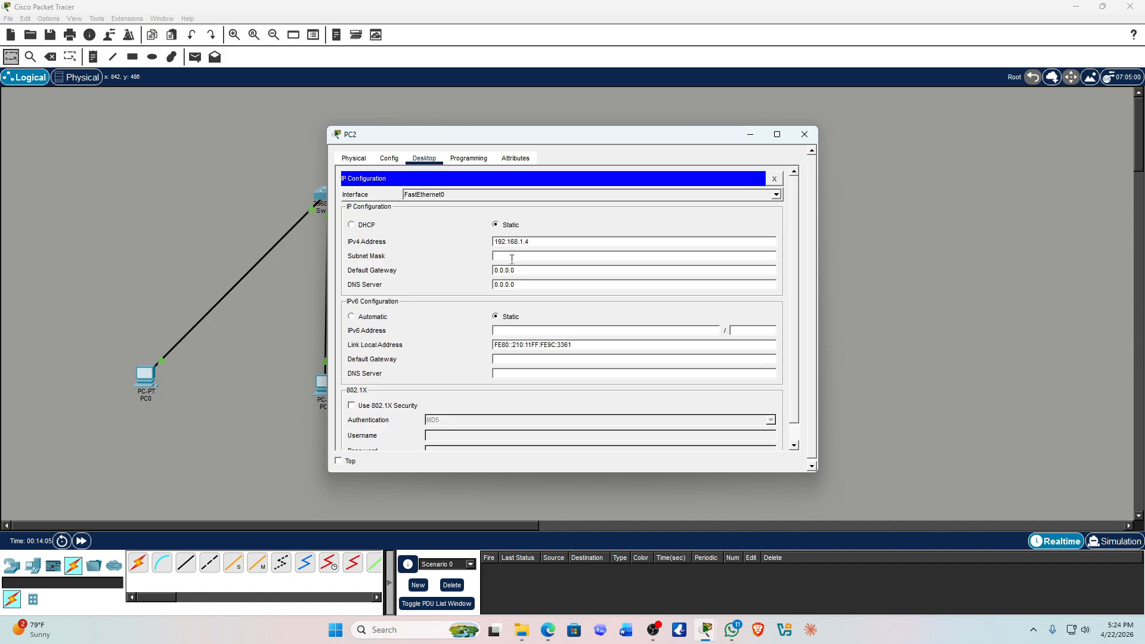
click(512, 259)
Set PC2's default gateway and DNS server to 192.168.1.1 and close its device window.
double_click(527, 271)
text(192.157)
key(BackSpace)
key(BackSpace)
text(6)
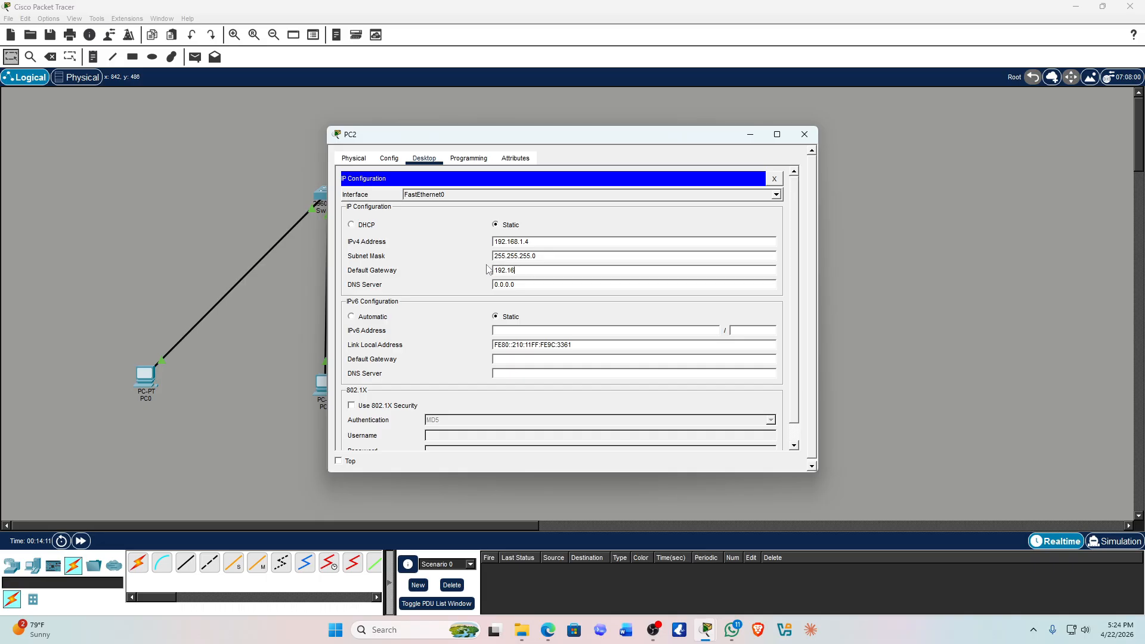
text(8.1.1)
drag(522, 285, 490, 288)
text(192.168.1)
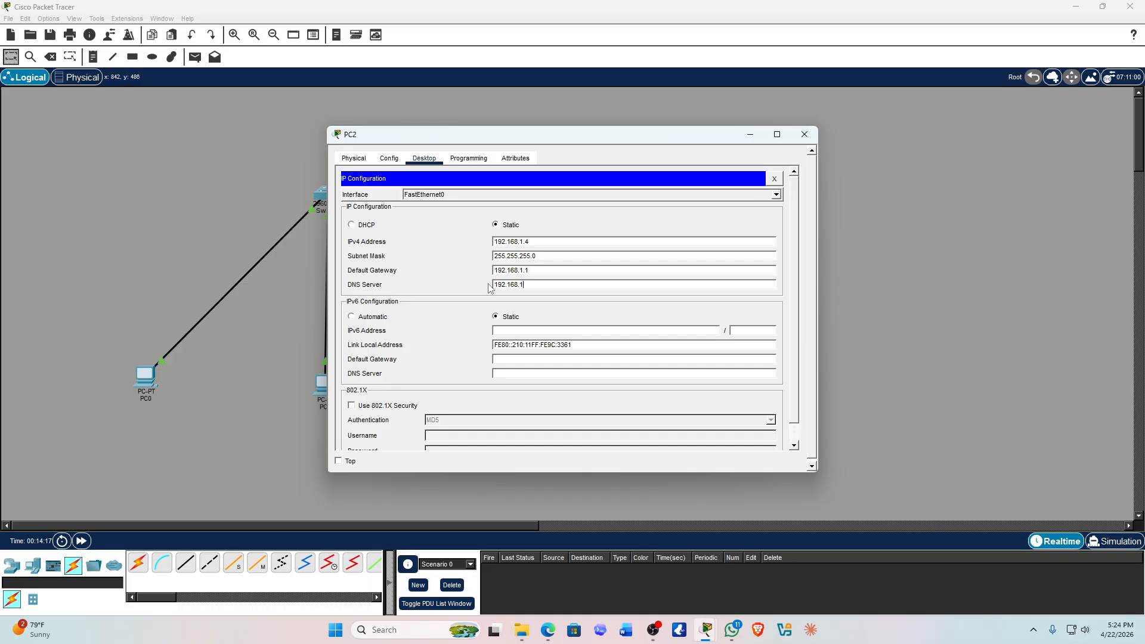
text(.1)
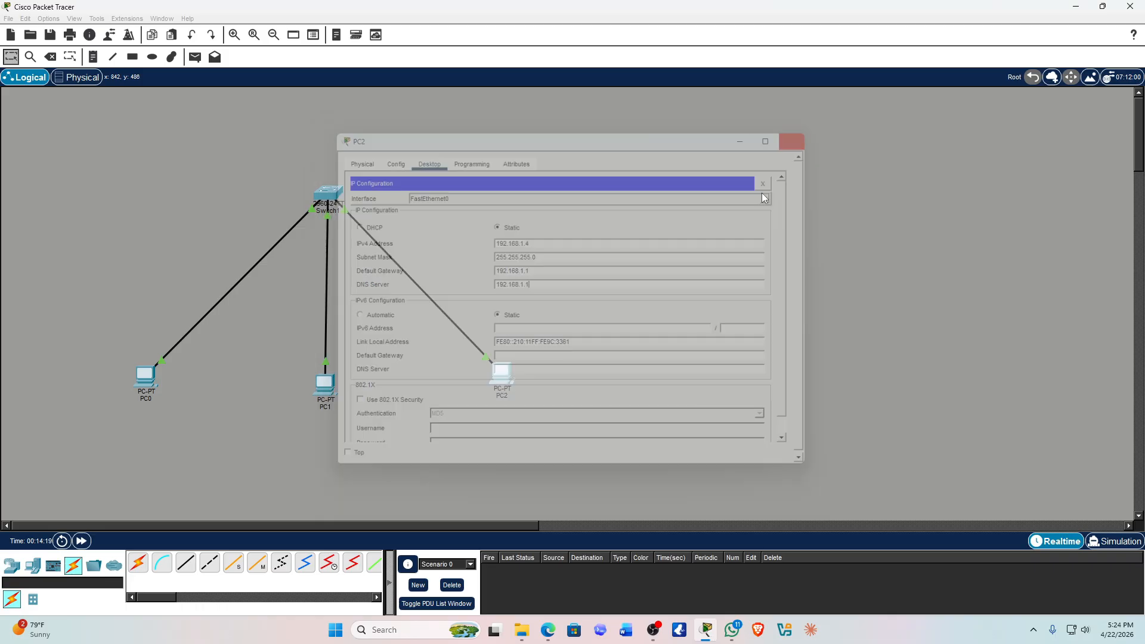
click(805, 134)
mouse_move(334, 196)
mouse_down()
mouse_move(390, 175)
mouse_move(329, 193)
mouse_up()
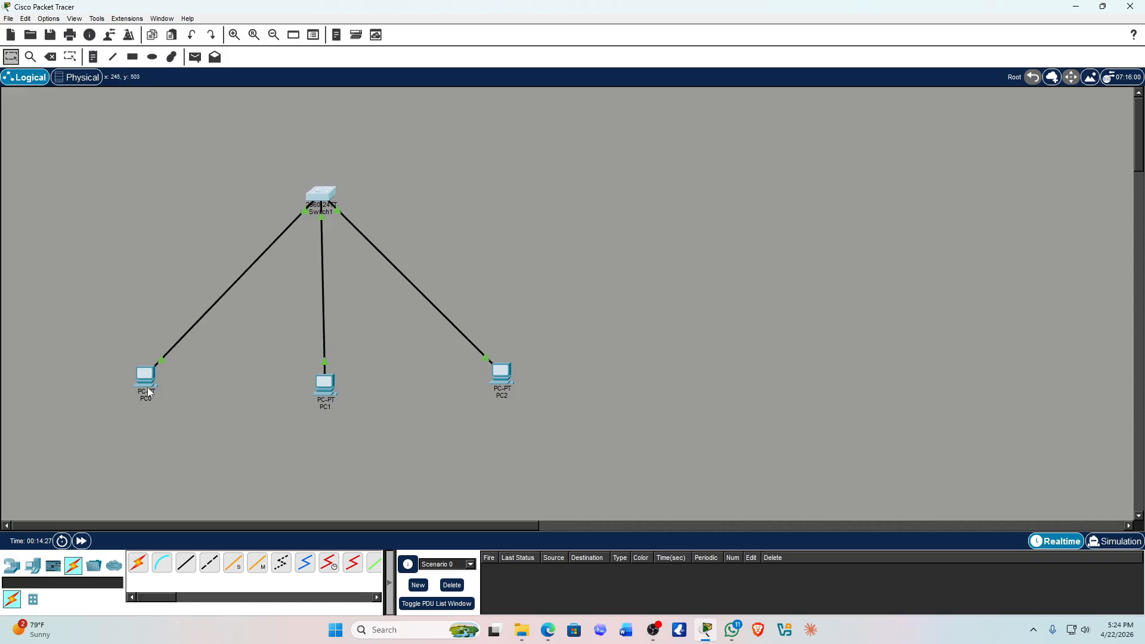
Ping PC1 at 192.168.1.3 from PC0's Command Prompt, review the replies, and close PC0's window.
mouse_move(148, 391)
mouse_move(328, 387)
mouse_move(505, 378)
double_click(152, 383)
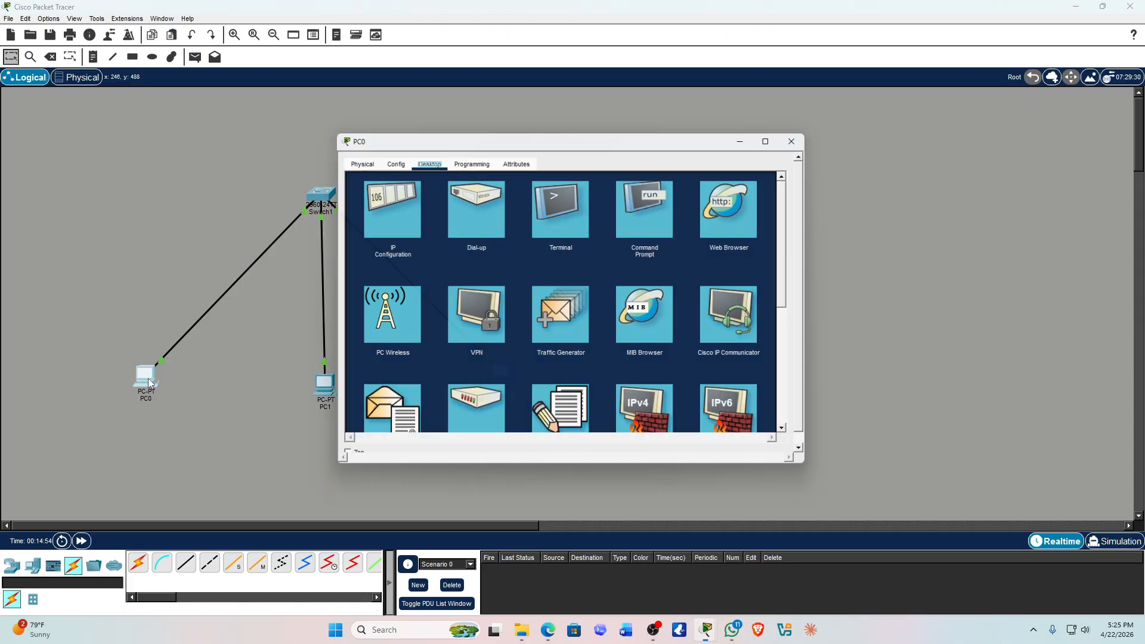
click(649, 220)
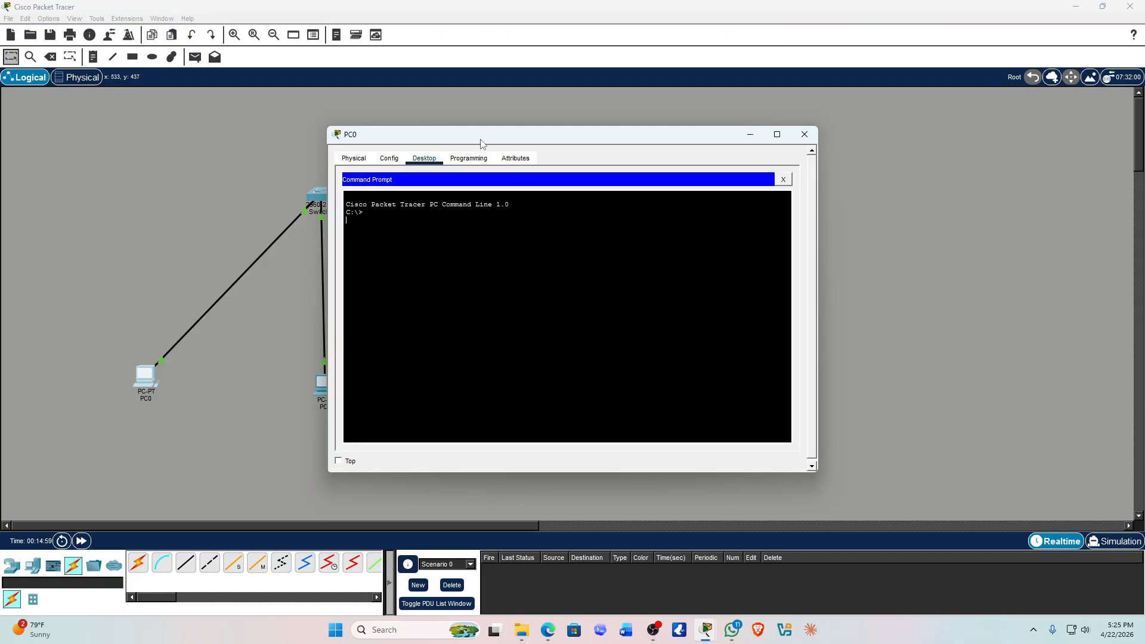
drag(481, 143, 710, 112)
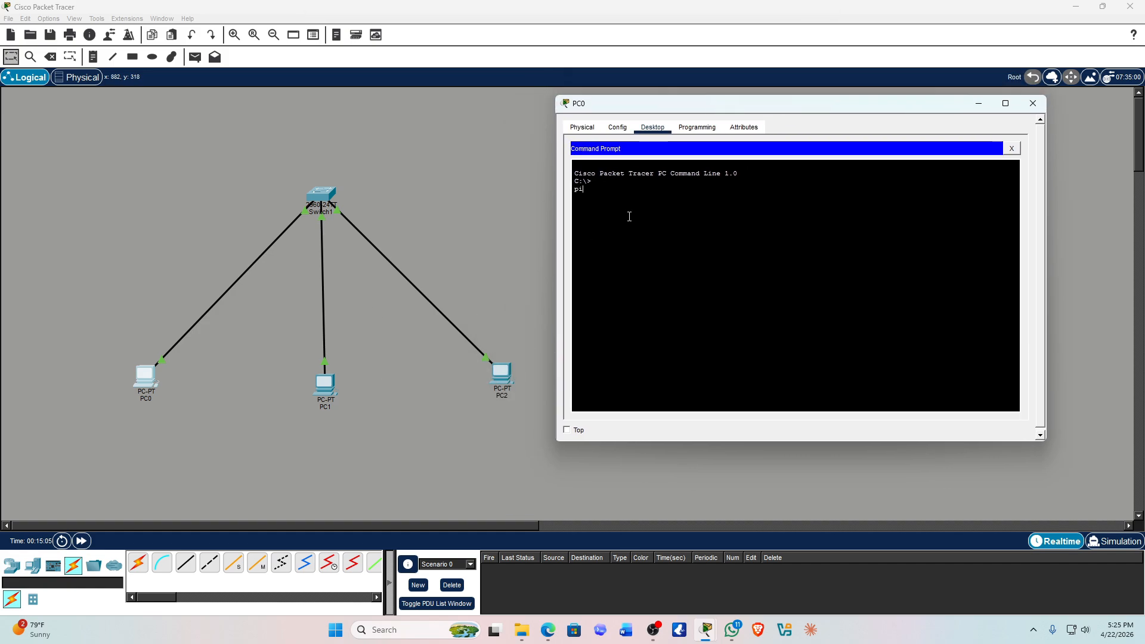
text(ping 192.168.1.3)
key(Return)
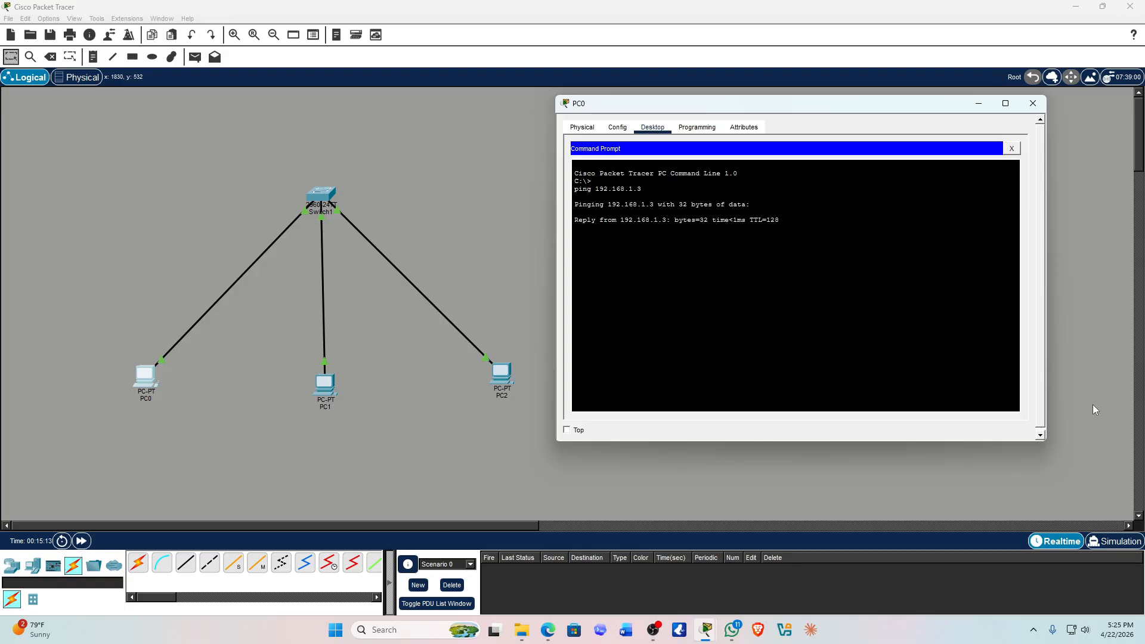
drag(799, 245, 596, 213)
click(665, 248)
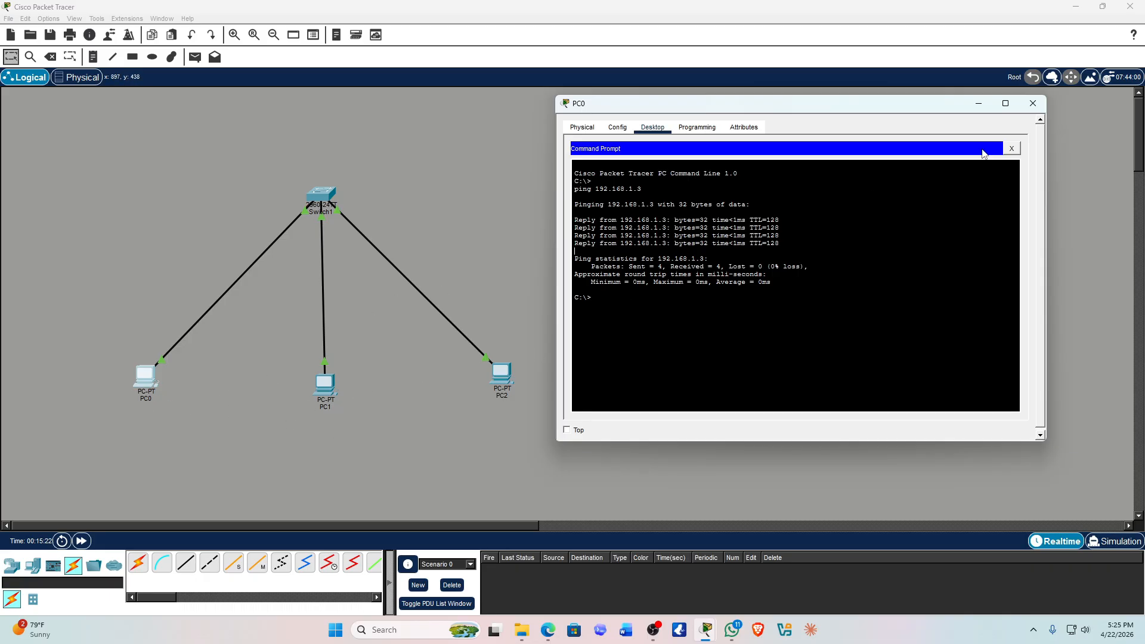
click(1033, 103)
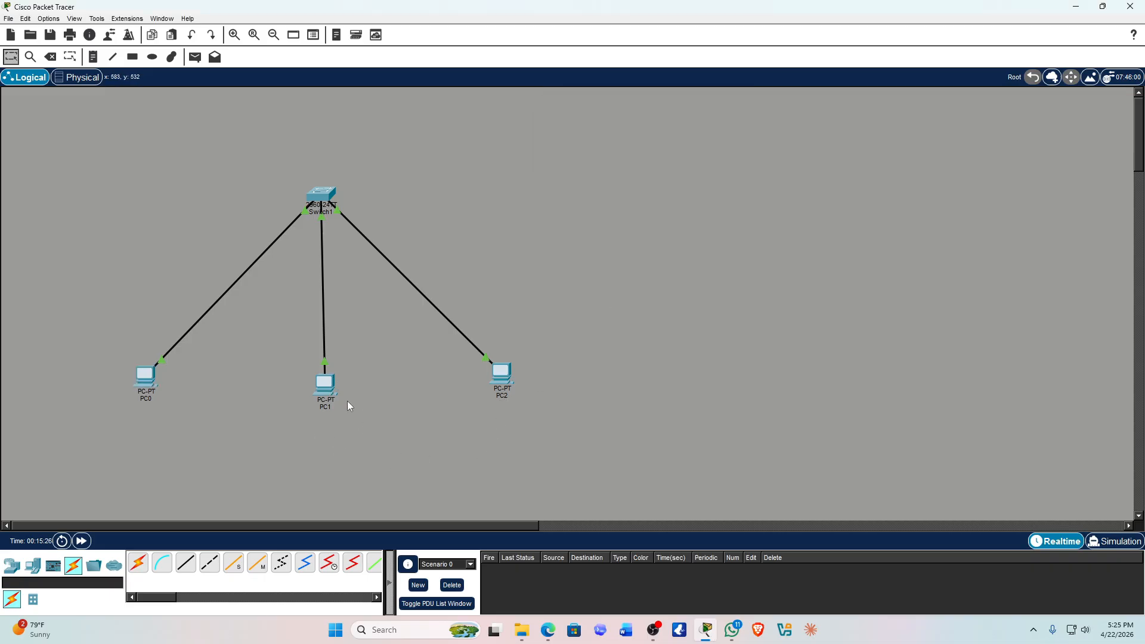
Ping PC2 at 192.168.1.4 from PC1's Command Prompt and review the replies.
click(330, 387)
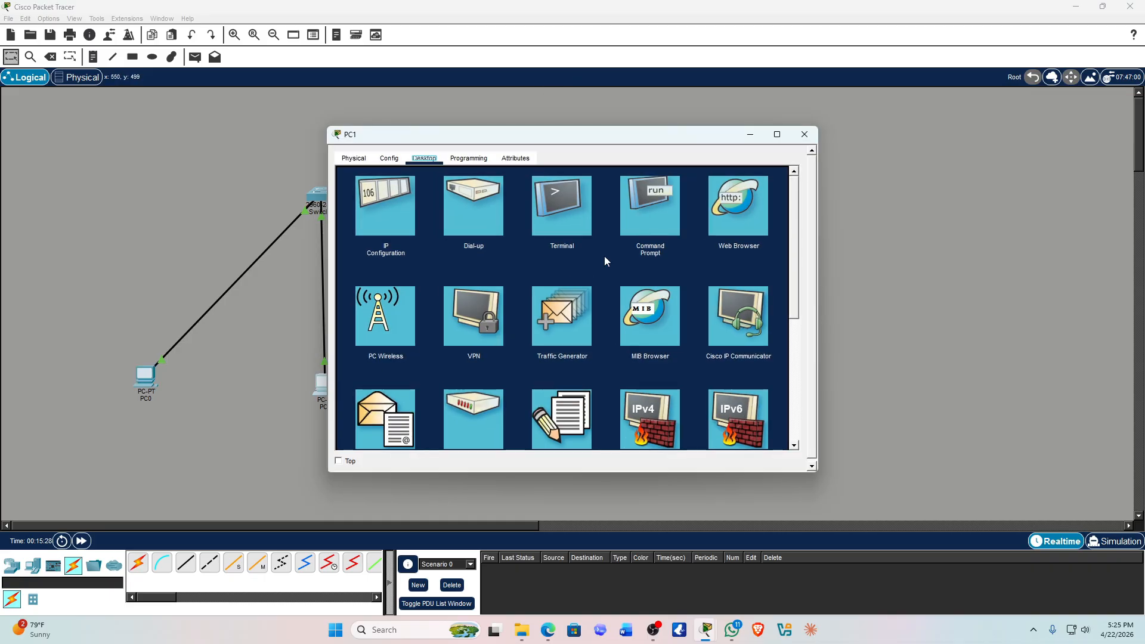
click(650, 217)
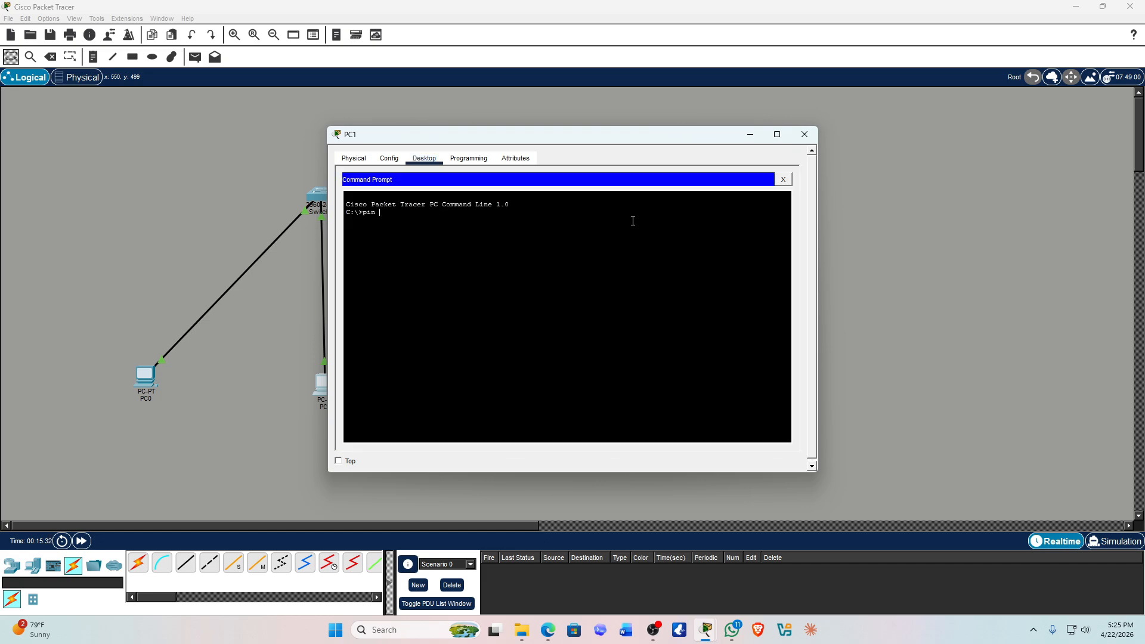
text(ping 192.168.1)
drag(439, 137, 672, 129)
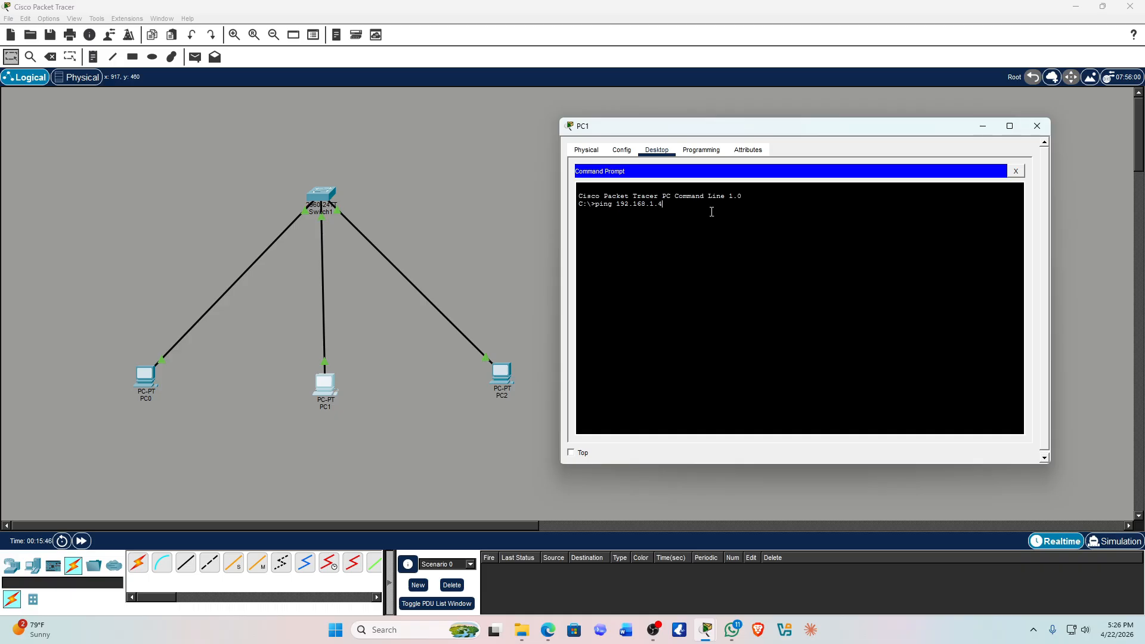
key(Return)
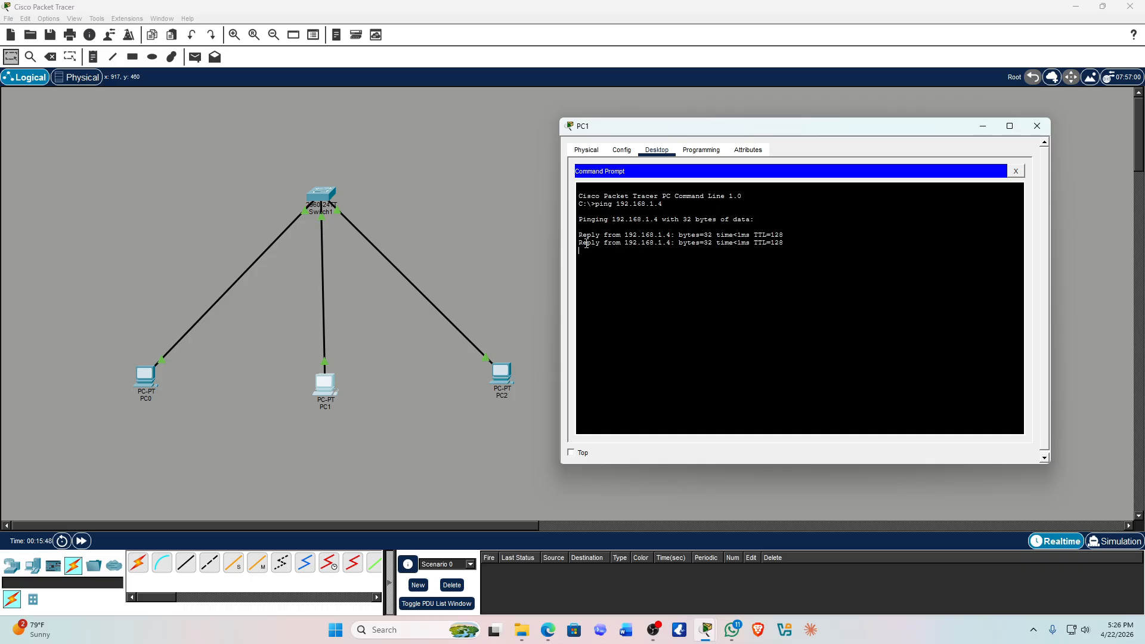
drag(587, 235, 790, 273)
drag(633, 242, 786, 274)
drag(796, 129, 697, 98)
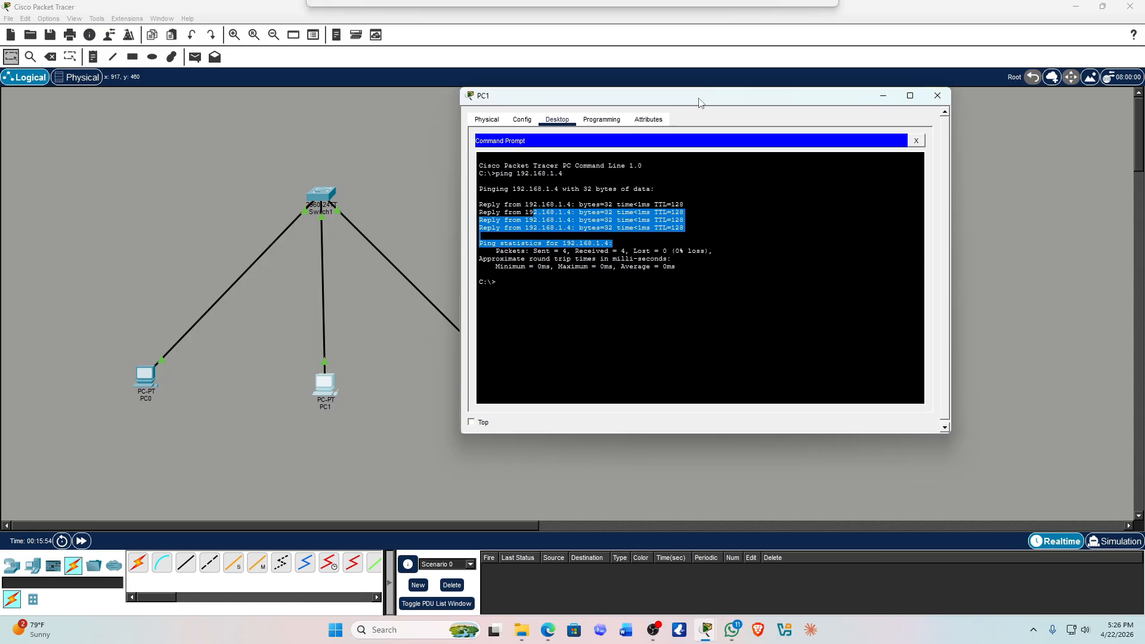
Make the topology compact near the workspace's left edge, with PC0, PC1 and PC2 in a row and the switch above PC1.
drag(316, 191, 159, 173)
drag(145, 377, 58, 389)
drag(329, 392, 157, 394)
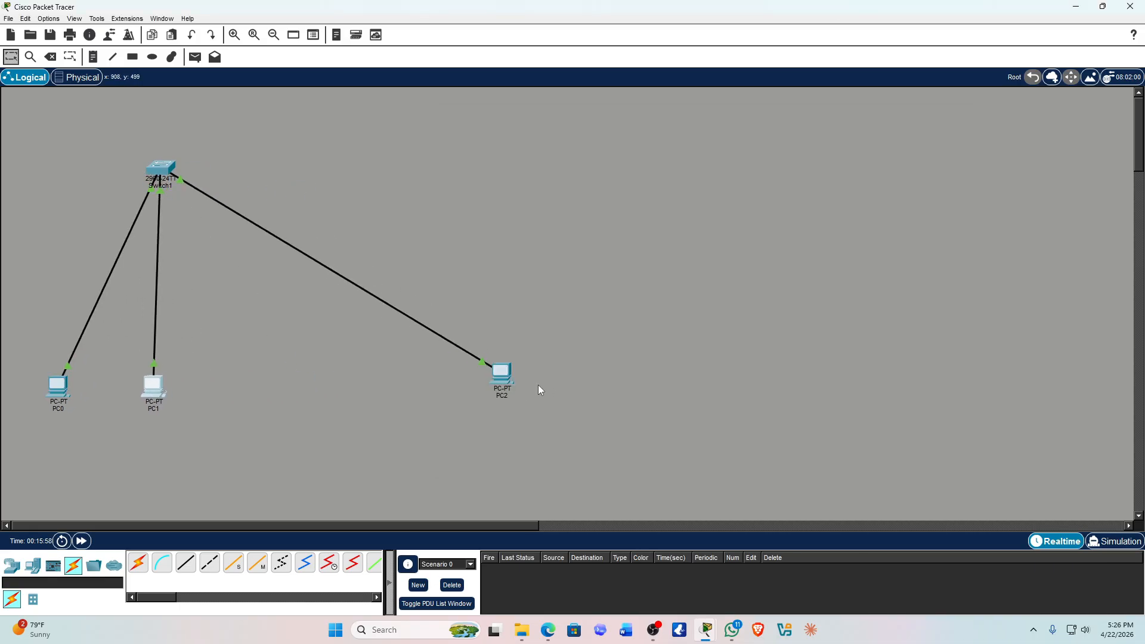
drag(509, 381, 285, 395)
drag(159, 172, 151, 246)
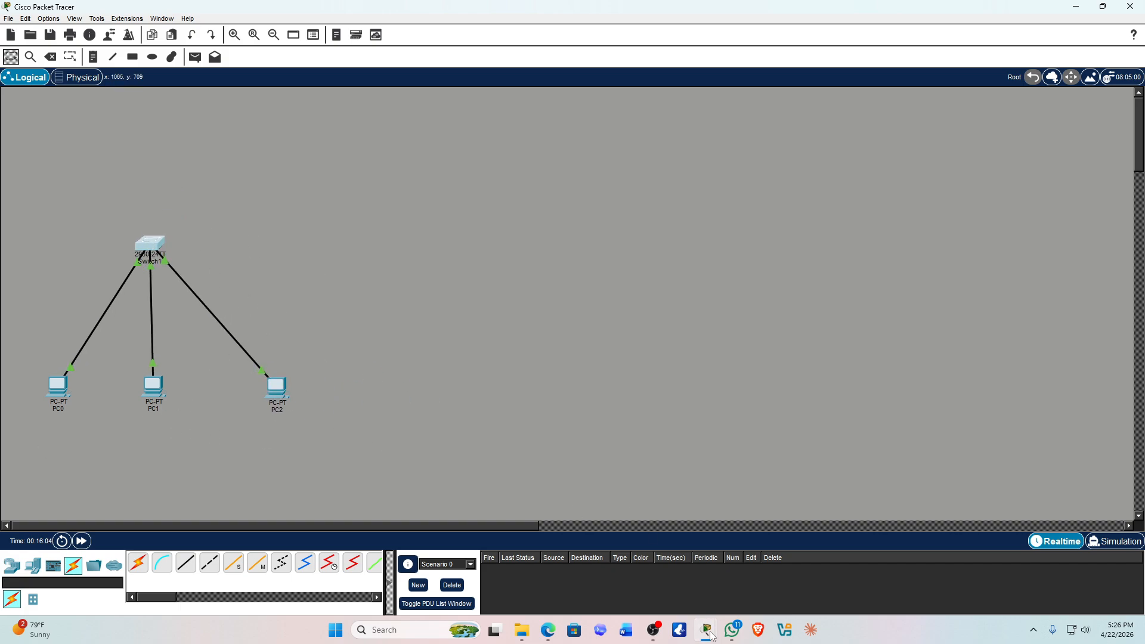
Restore PC1's Command Prompt window and select the switch and all three PCs together in the workspace.
mouse_move(706, 630)
click(773, 570)
click(398, 354)
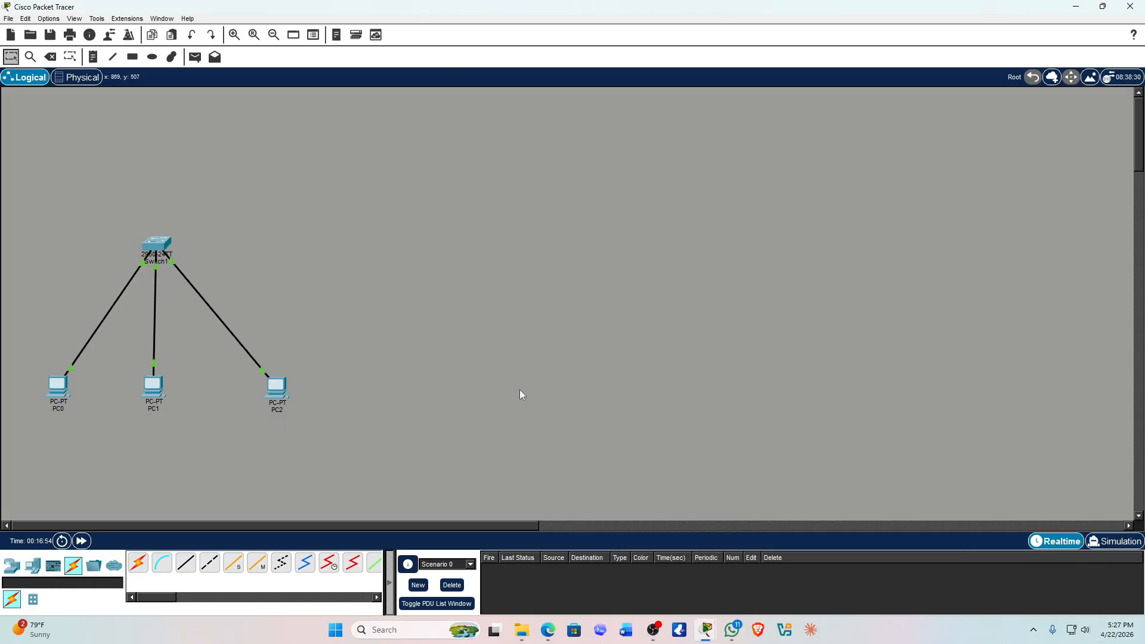
drag(348, 432, 381, 445)
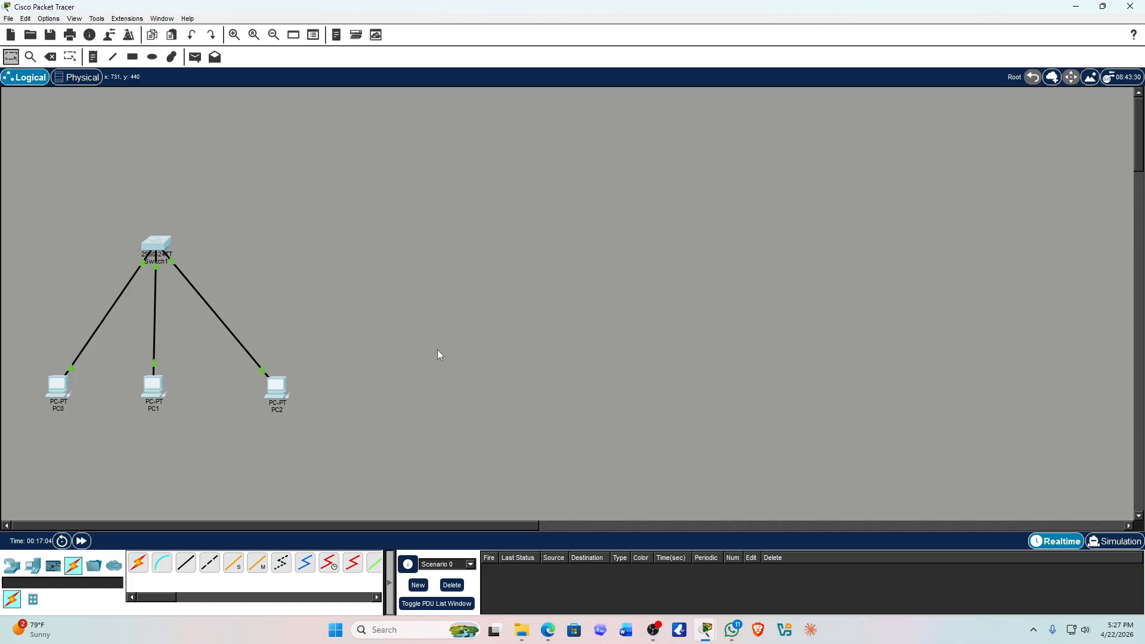
Switch to Simulation mode, start playback, and rerun ping 192.168.1.4 from PC1's Command Prompt.
click(1117, 542)
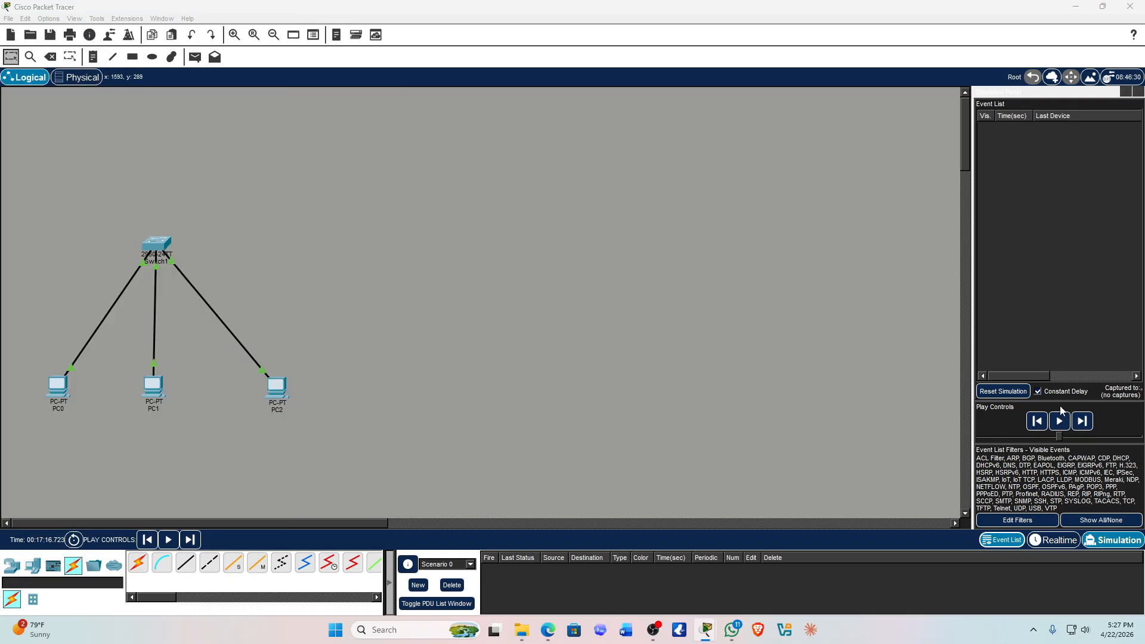
click(1060, 421)
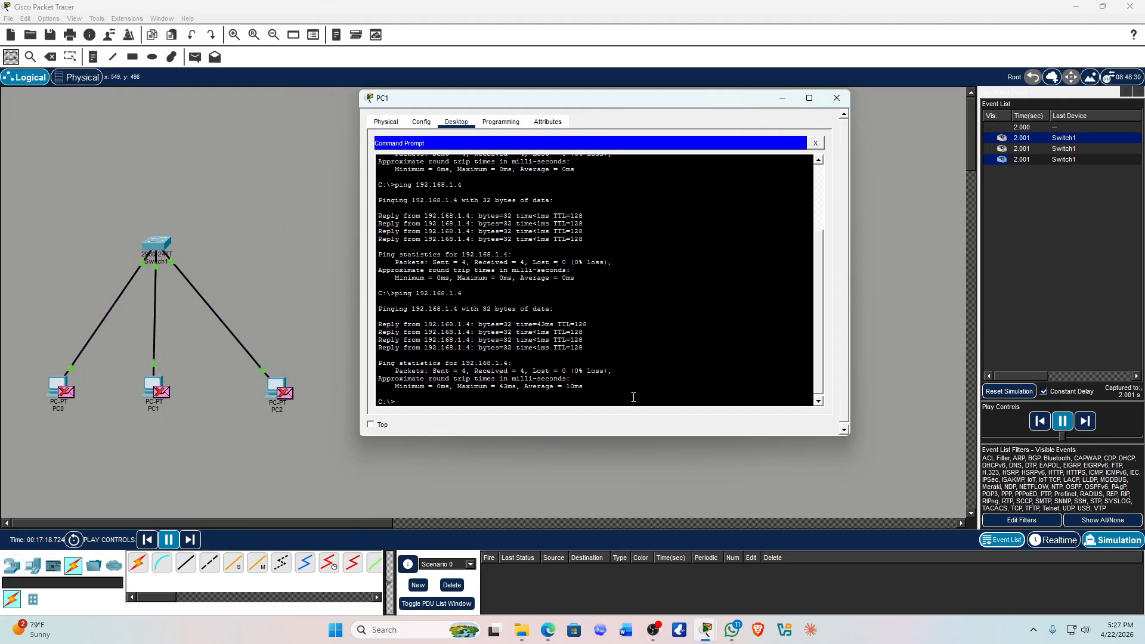
key(Up)
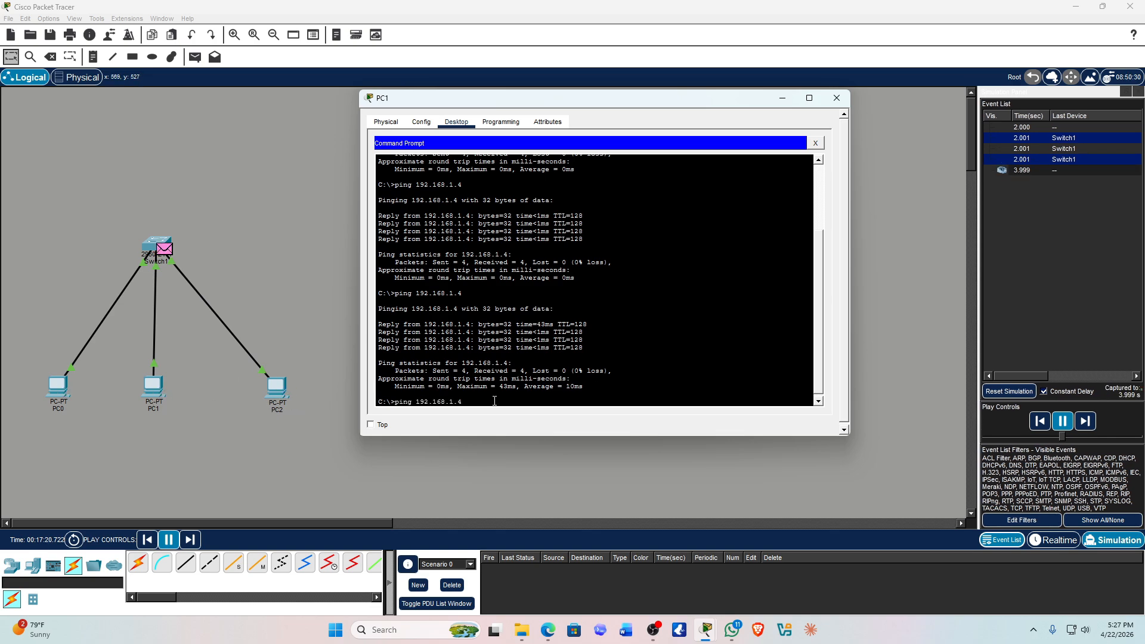
key(Return)
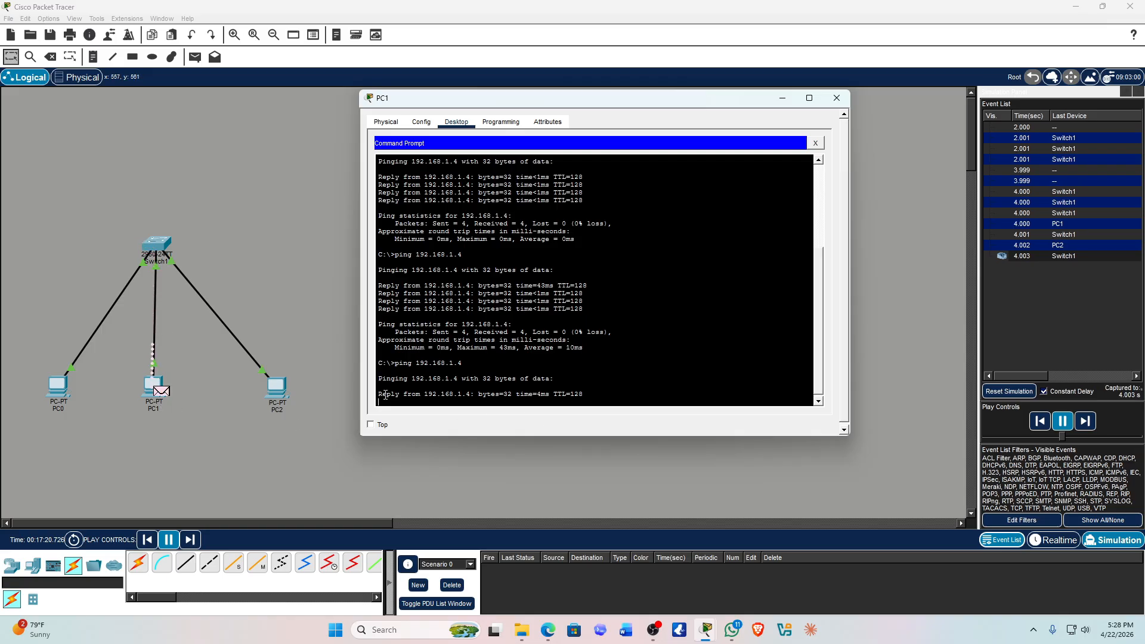
Check the new ping reply in PC1's Command Prompt, then close PC1's window and return to Realtime mode.
drag(380, 395, 577, 400)
click(658, 373)
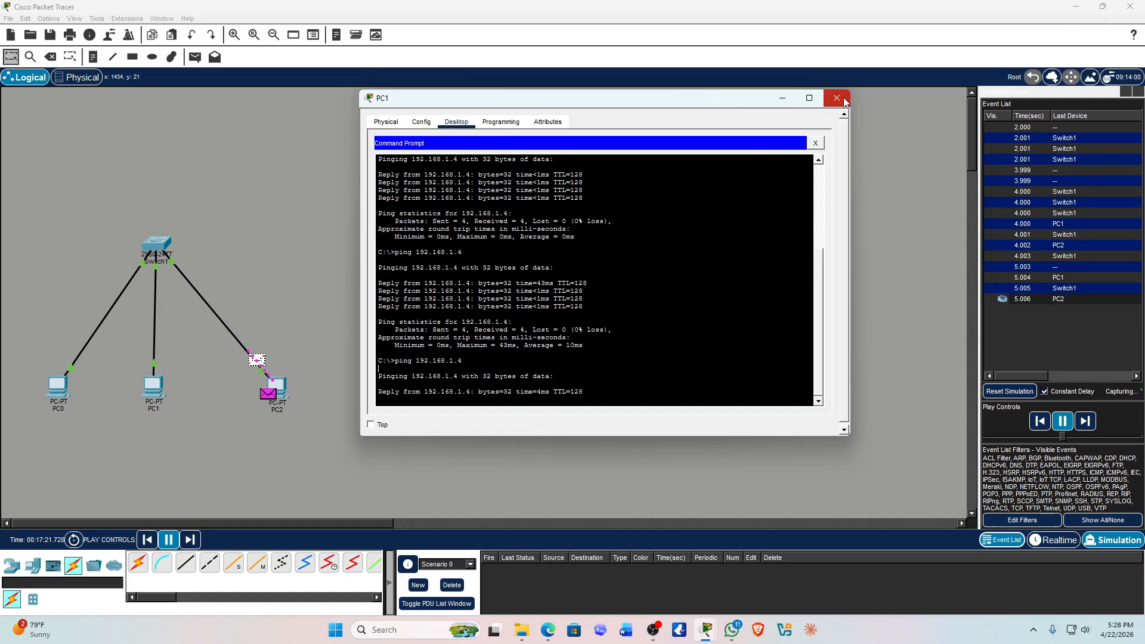
click(1053, 539)
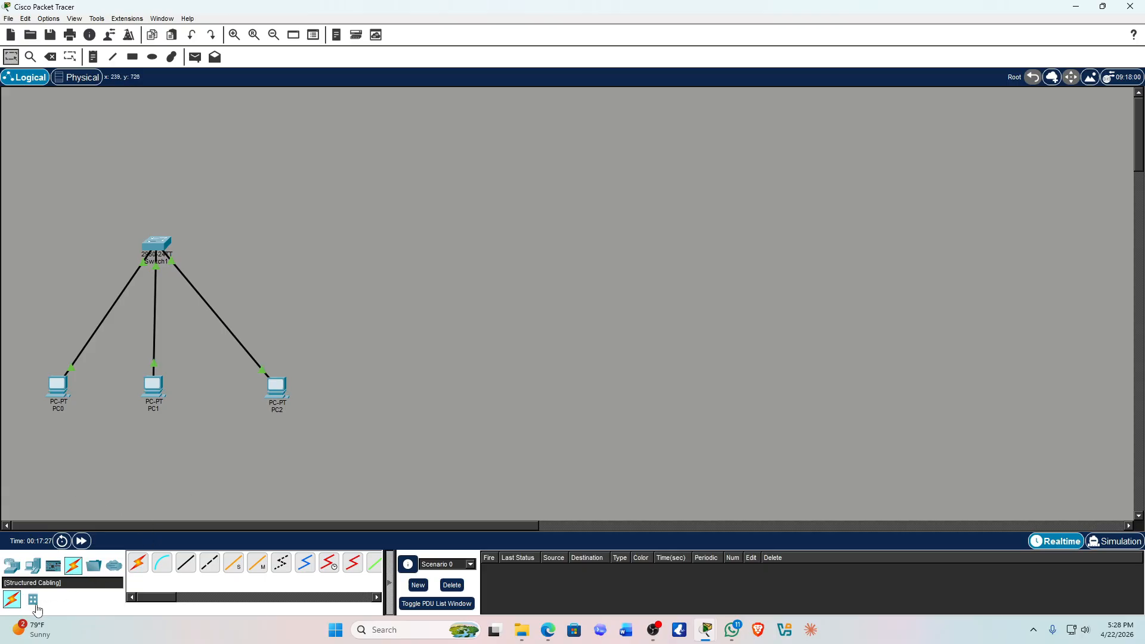
Add three more PCs to the empty workspace area east of the existing network, spaced apart from each other.
click(31, 566)
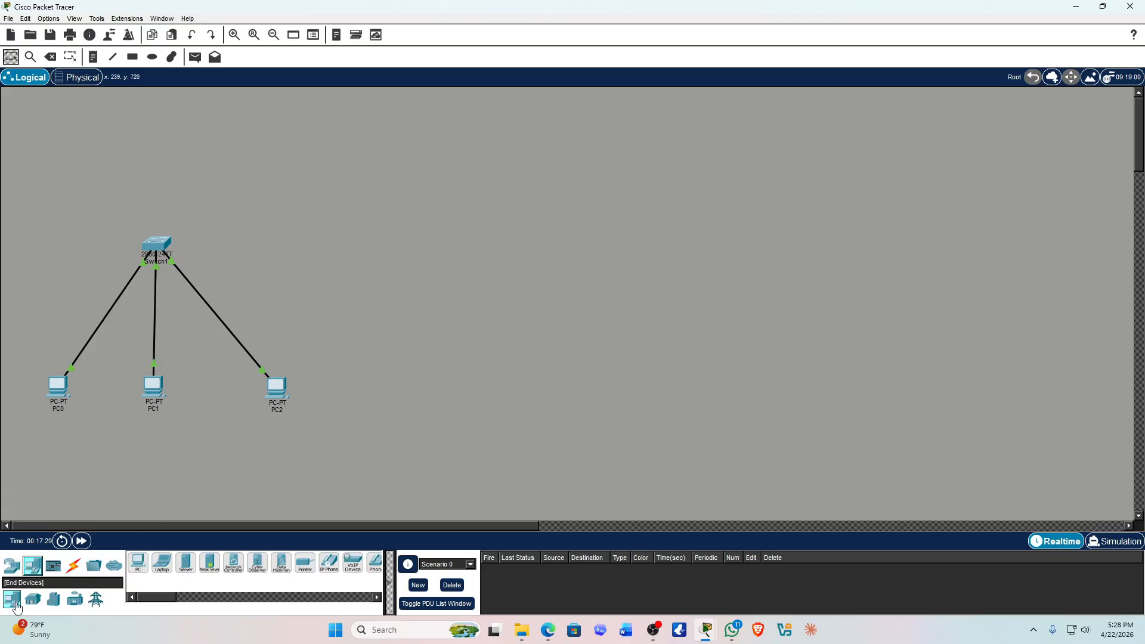
click(138, 563)
click(552, 394)
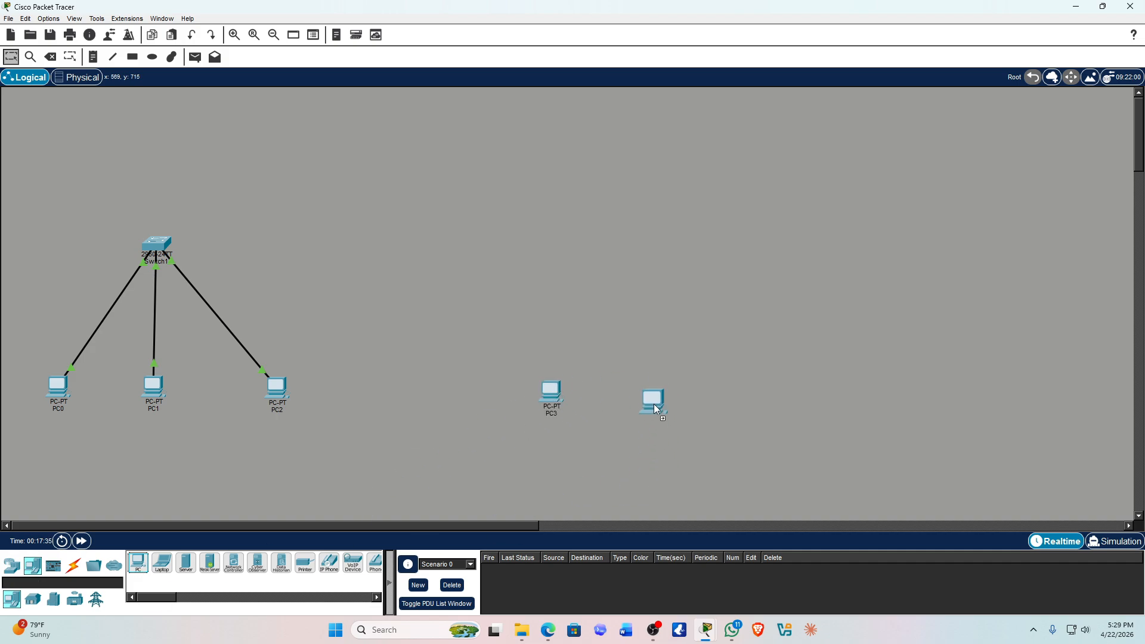
drag(539, 401, 522, 372)
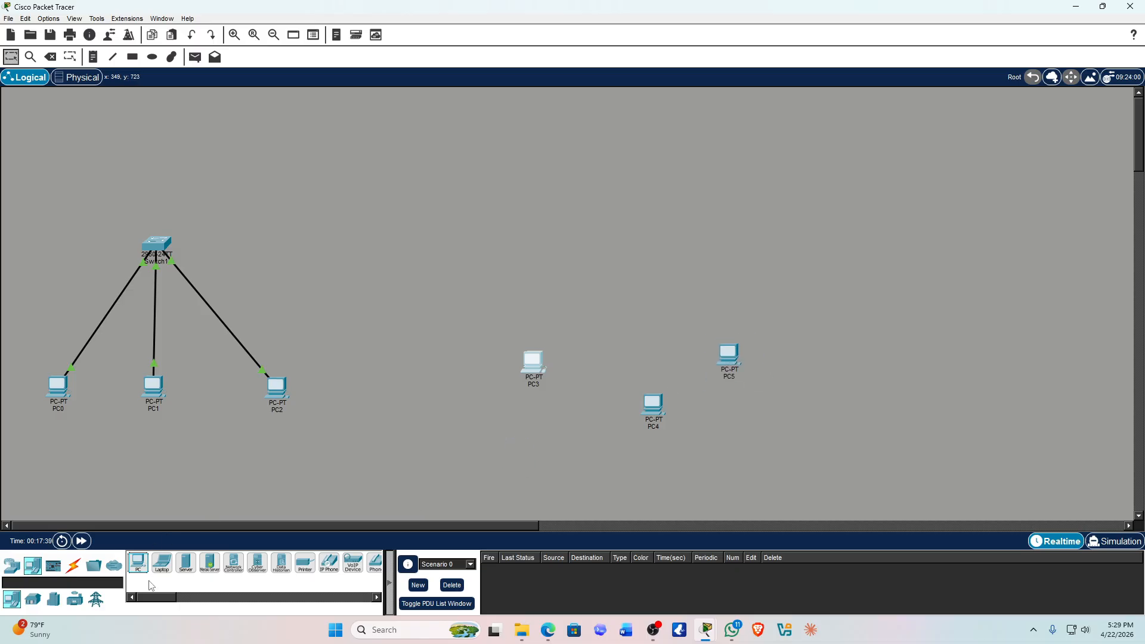
Place a second 2960 switch above the three new PCs.
click(12, 566)
click(33, 600)
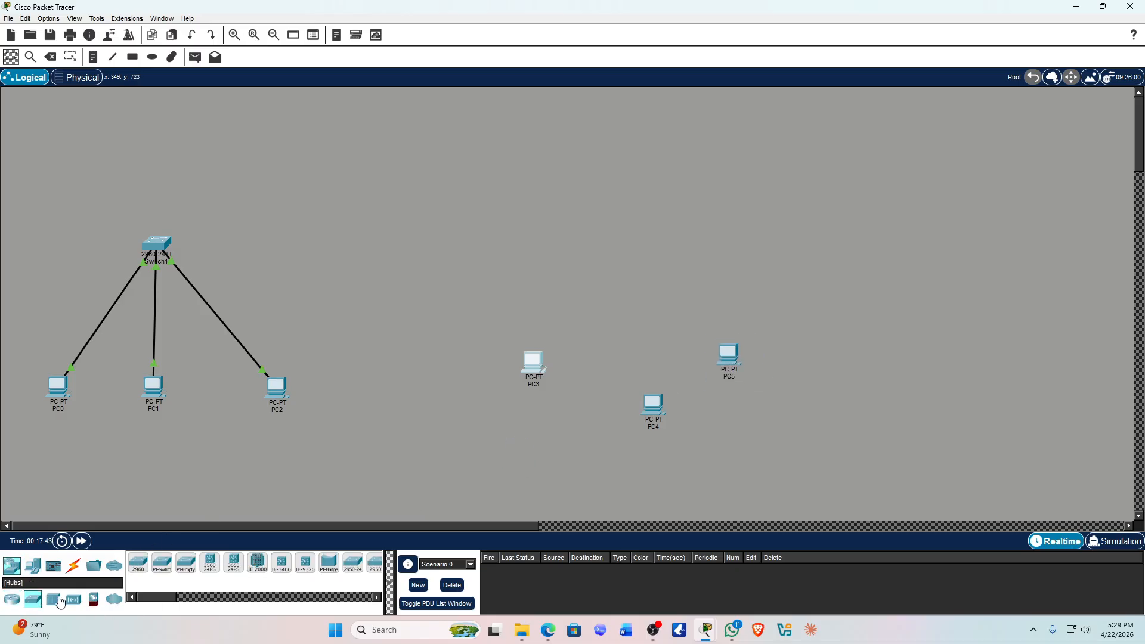
click(137, 562)
Connect Switch2 to PC3's FastEthernet0 port with a copper straight-through cable.
click(74, 567)
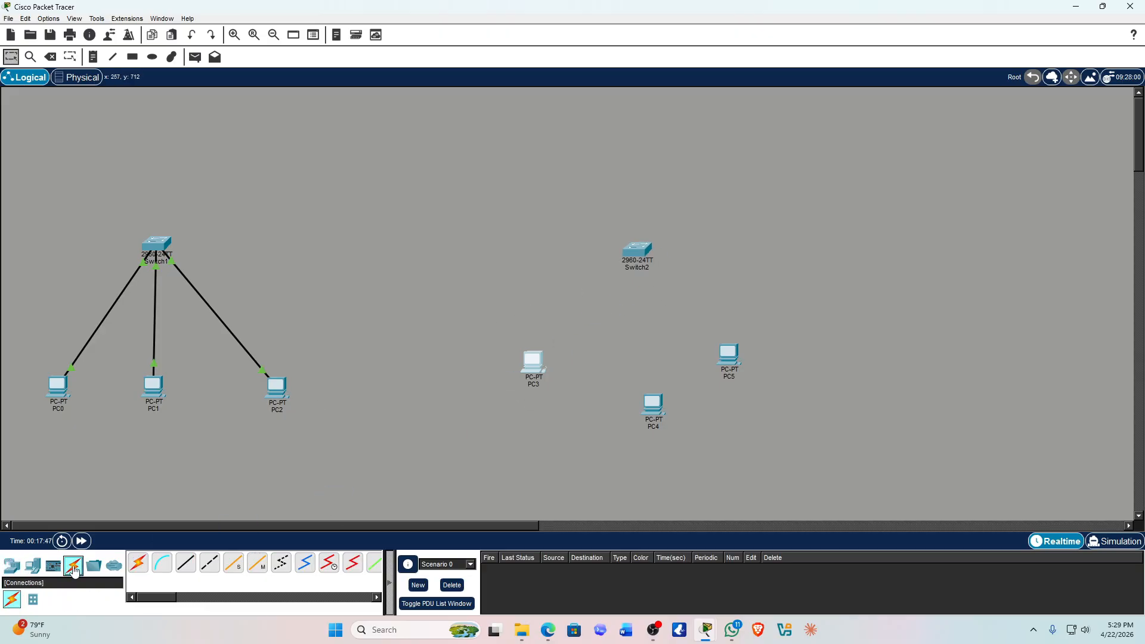
click(186, 563)
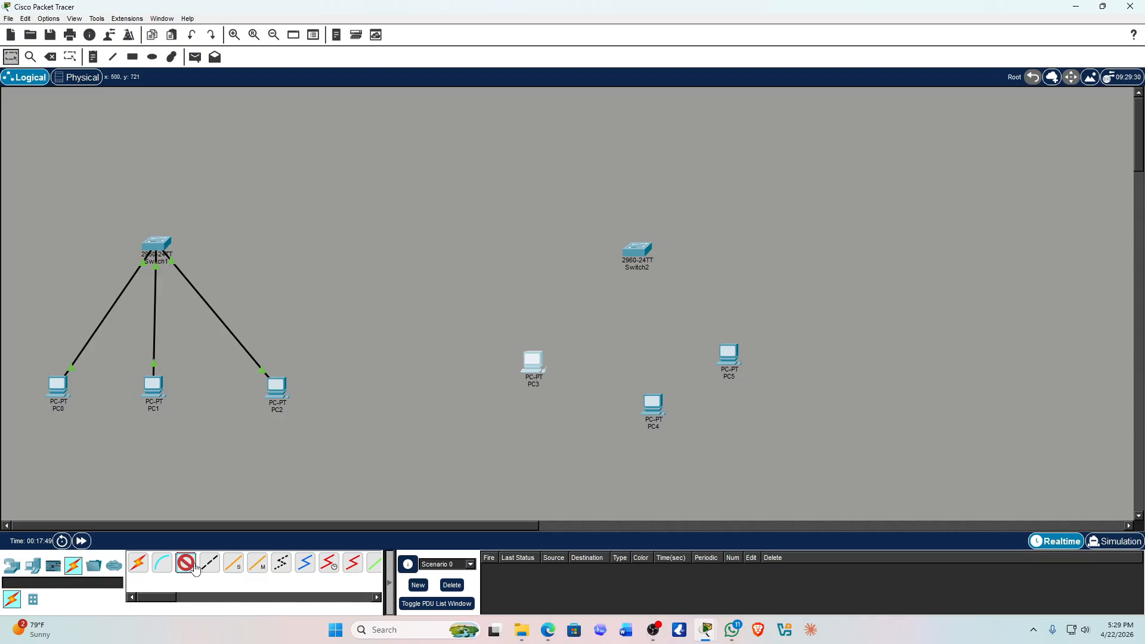
click(644, 255)
click(677, 270)
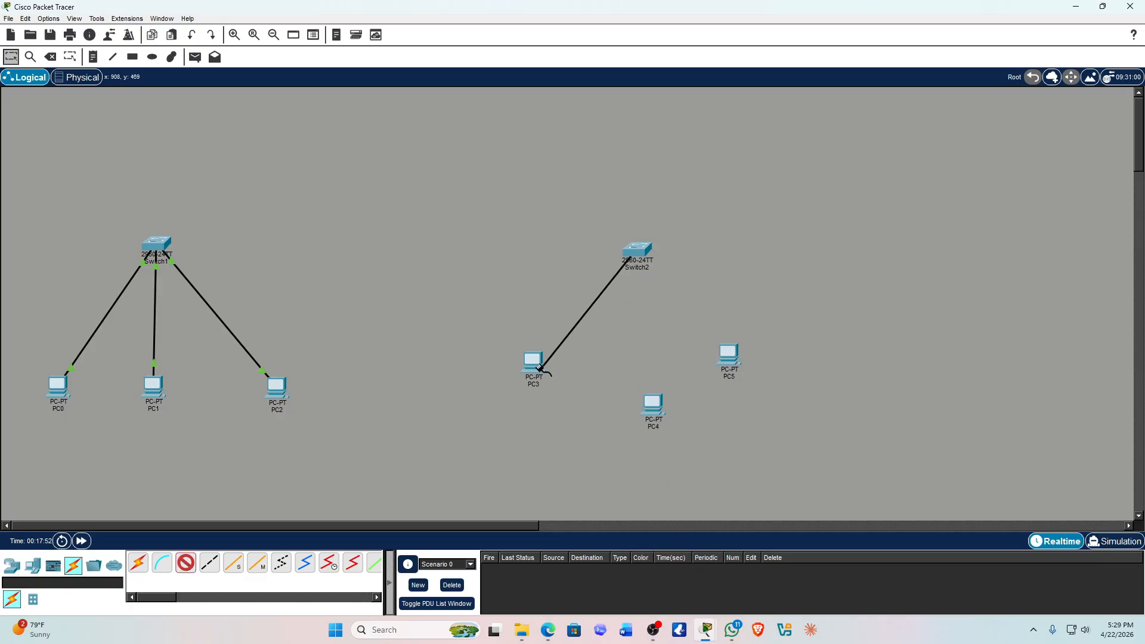
click(540, 369)
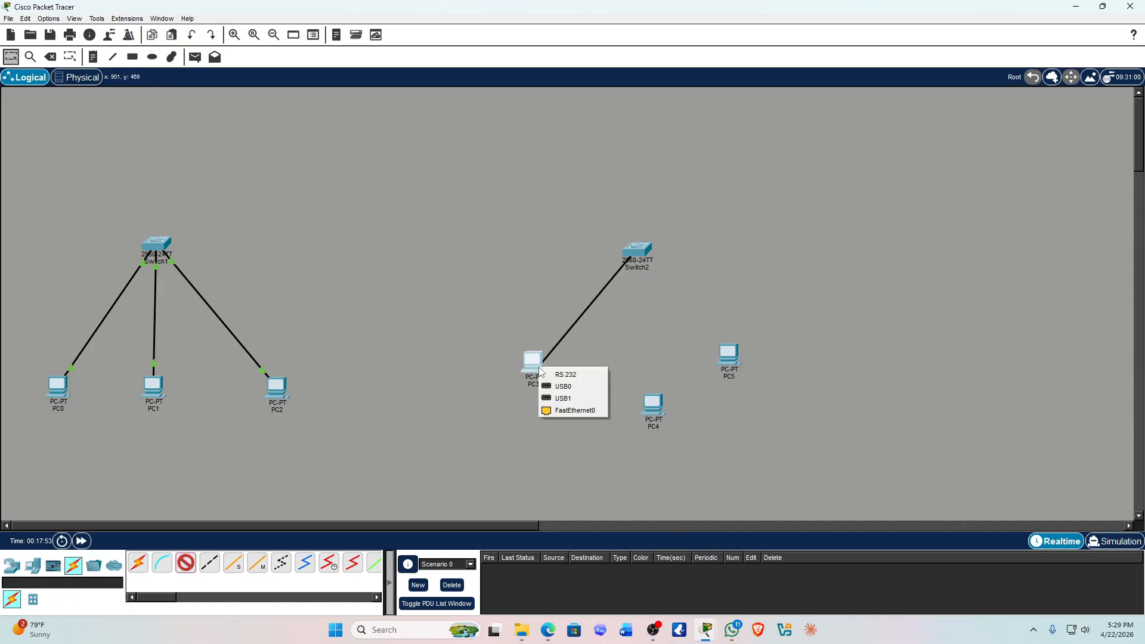
click(571, 411)
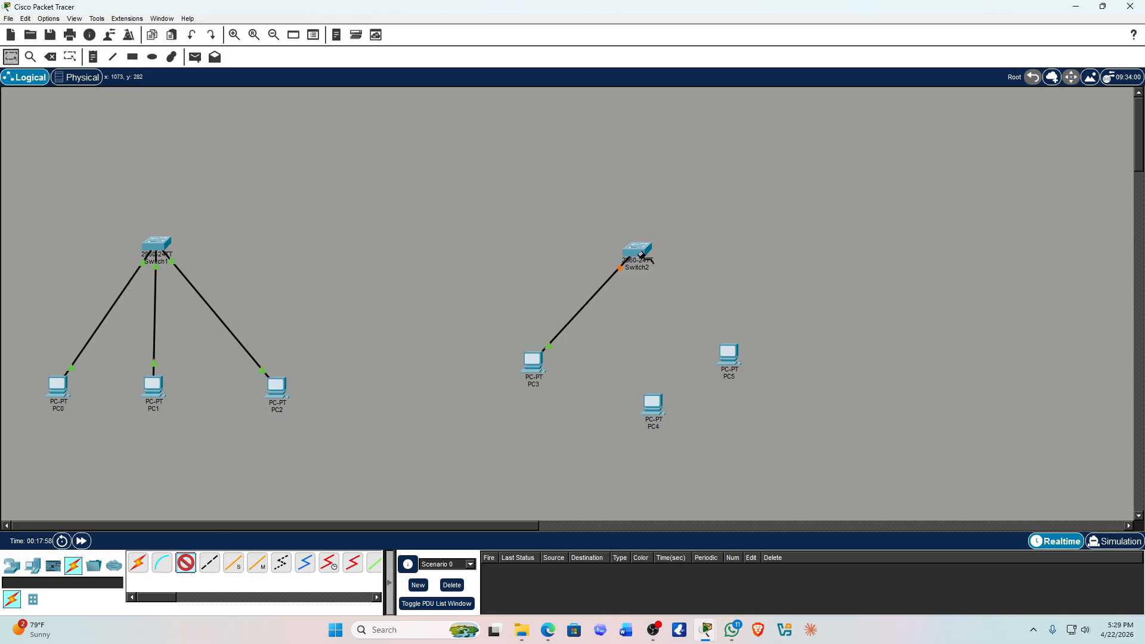
Connect Switch2 to PC4's FastEthernet0 port with a copper straight-through cable.
click(643, 254)
click(708, 277)
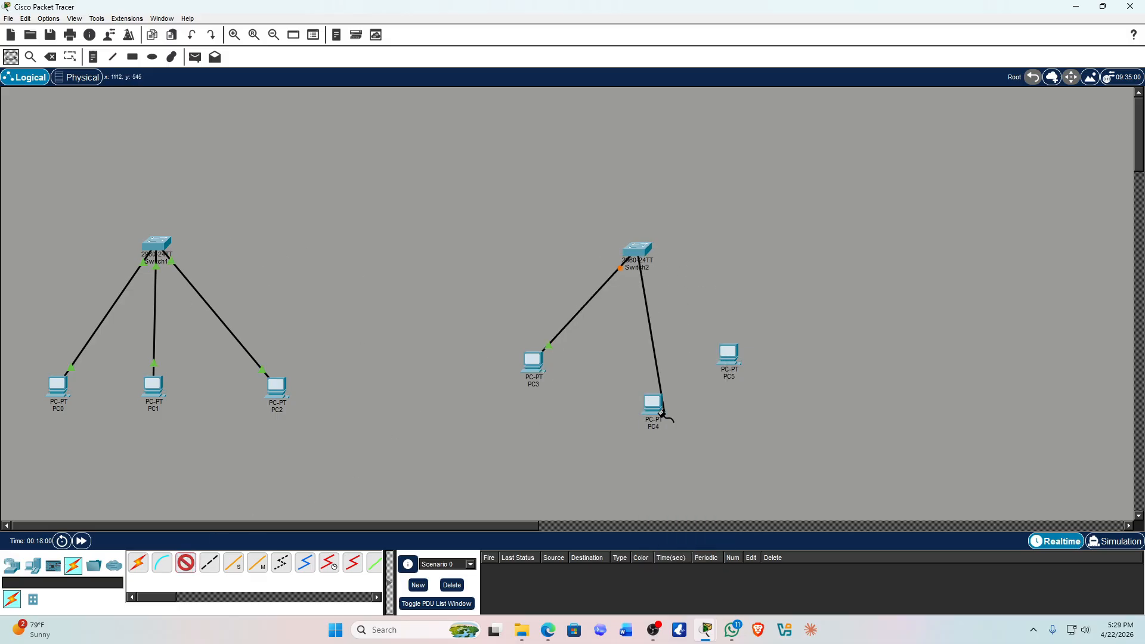
click(653, 405)
click(706, 454)
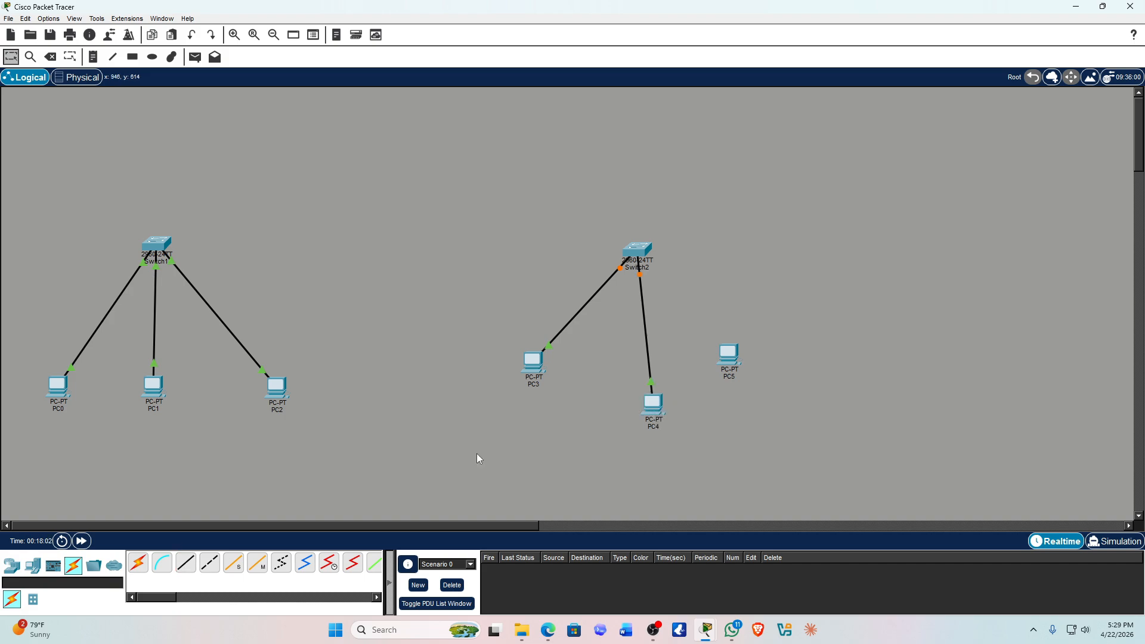
Run a copper straight-through cable from Switch2's FastEthernet0/4 port to PC5's FastEthernet0 port.
click(643, 262)
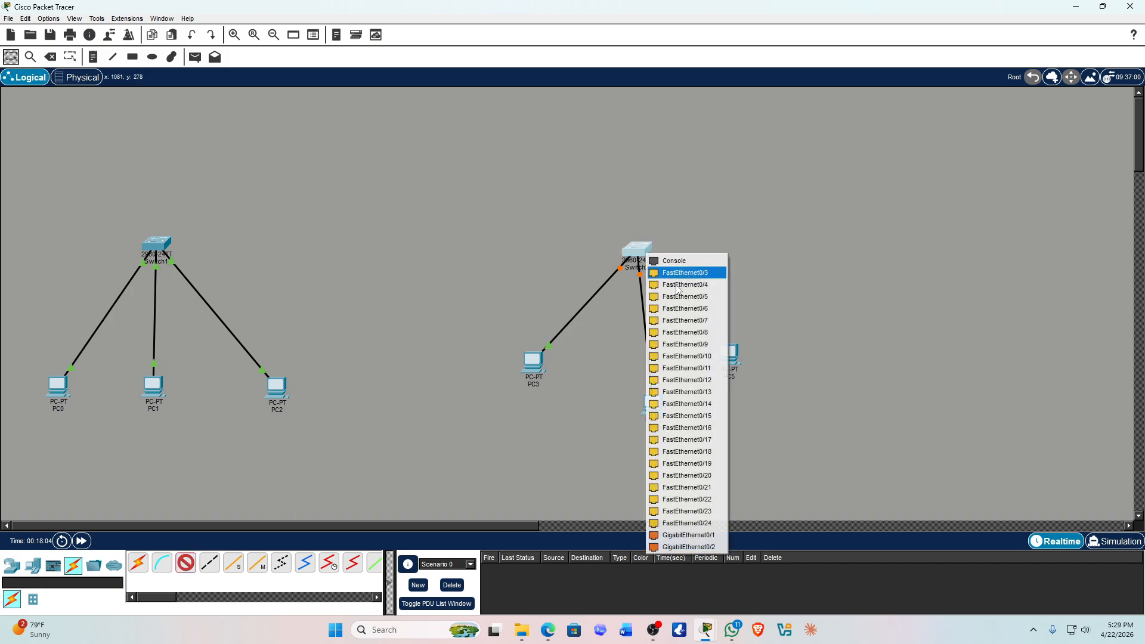
click(708, 284)
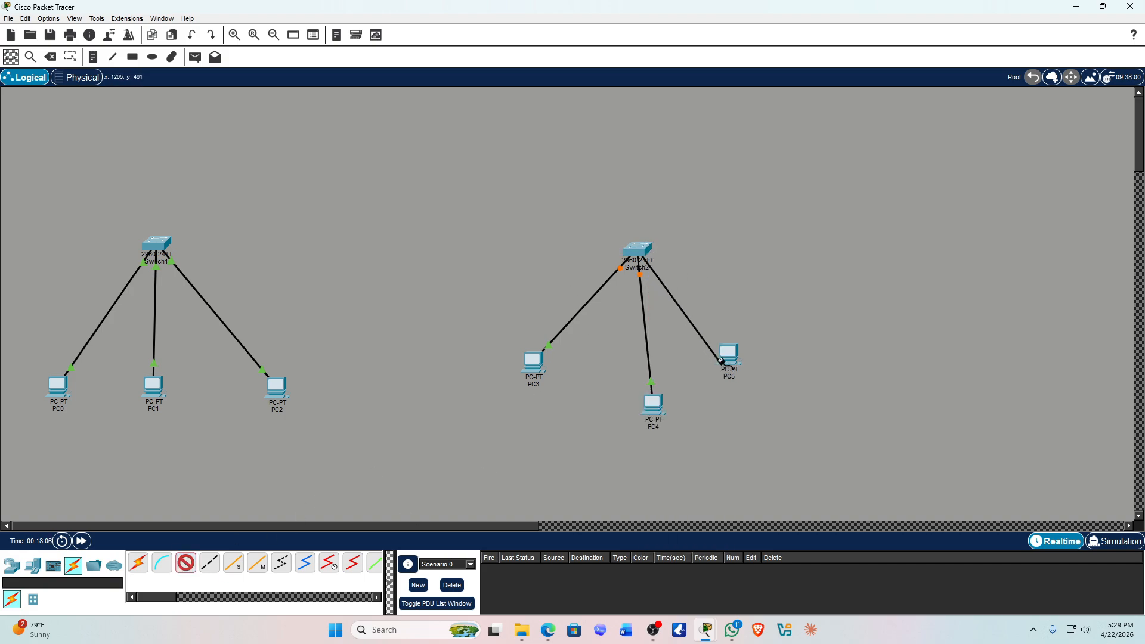
click(729, 357)
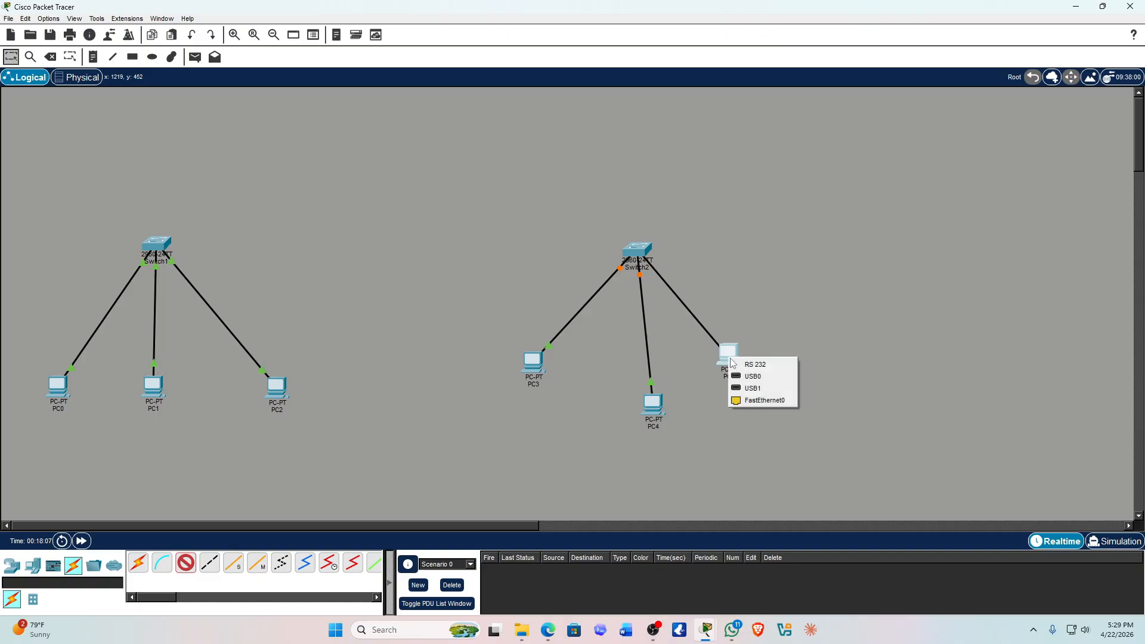
click(764, 400)
click(639, 255)
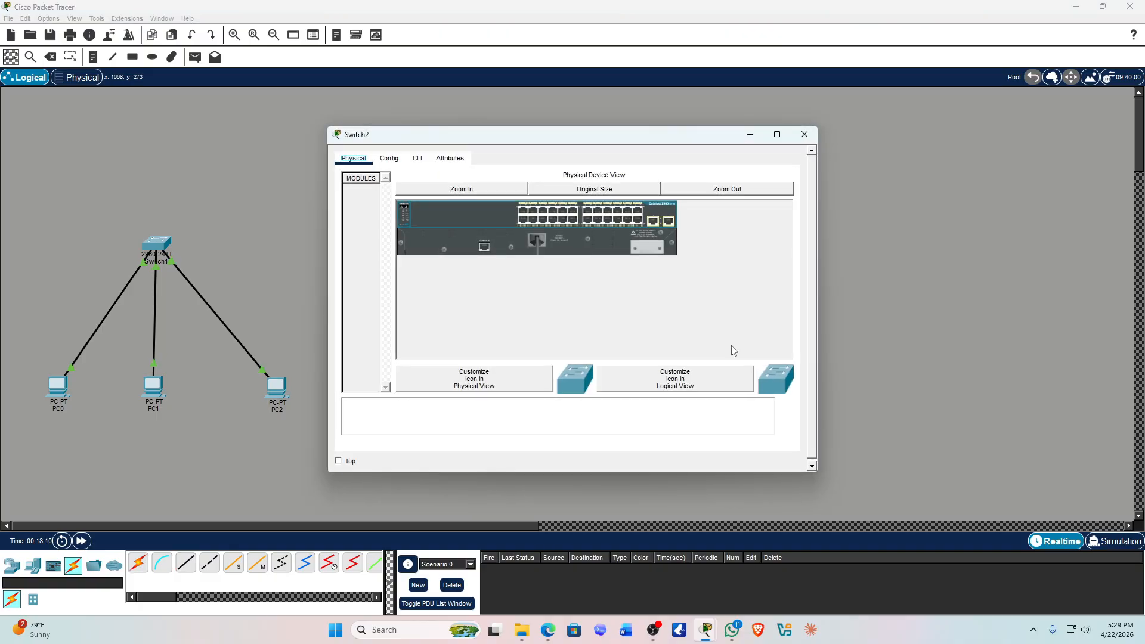
click(802, 133)
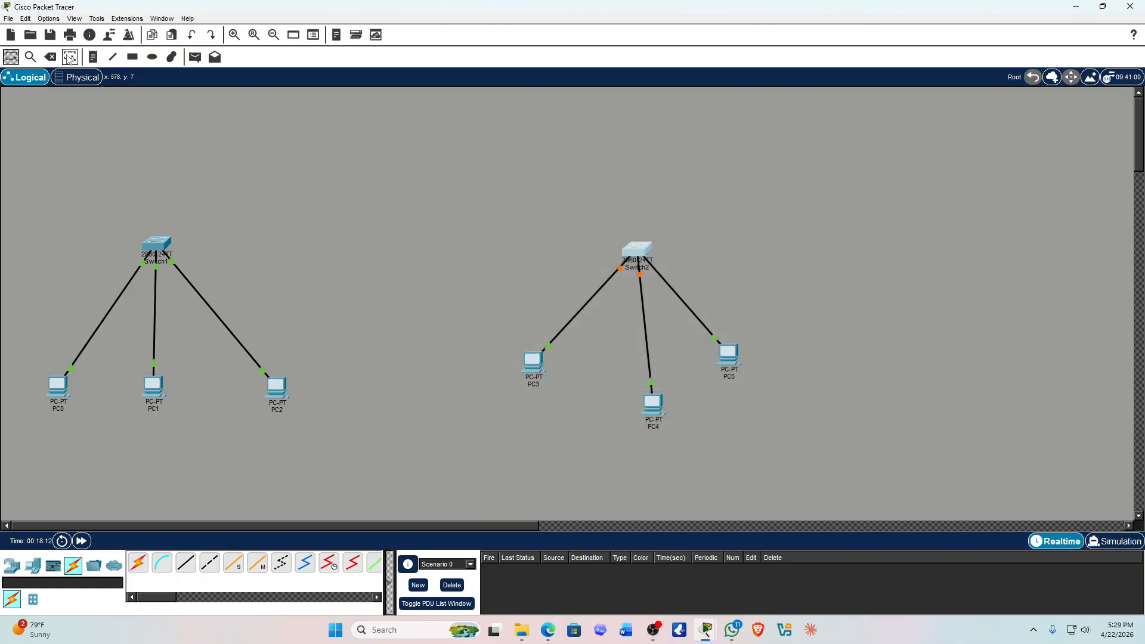
click(50, 57)
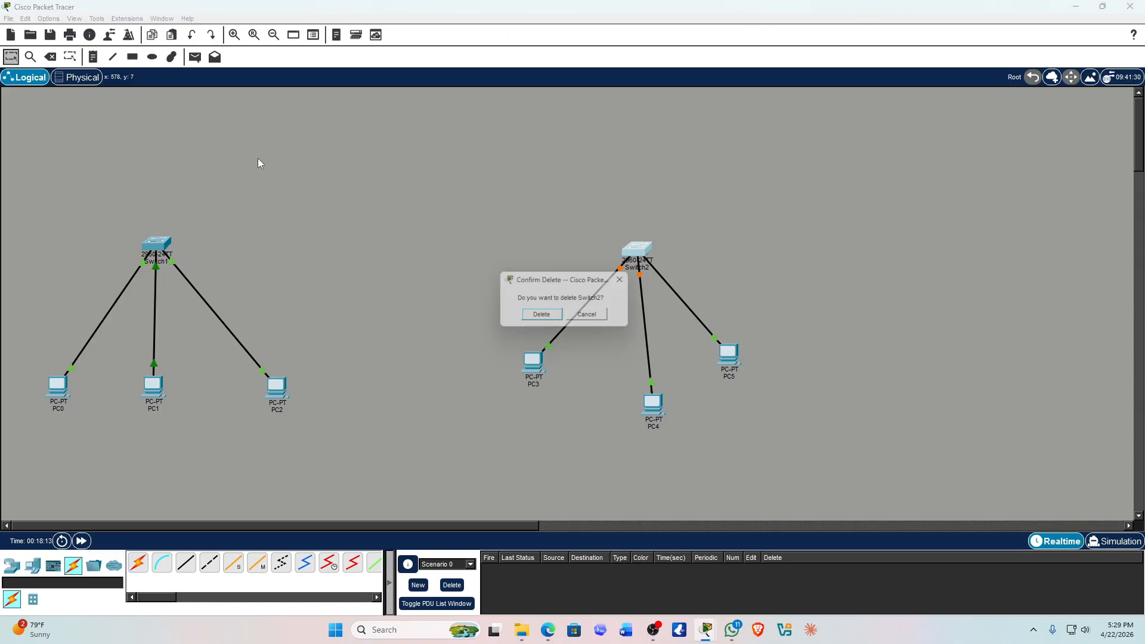
click(590, 316)
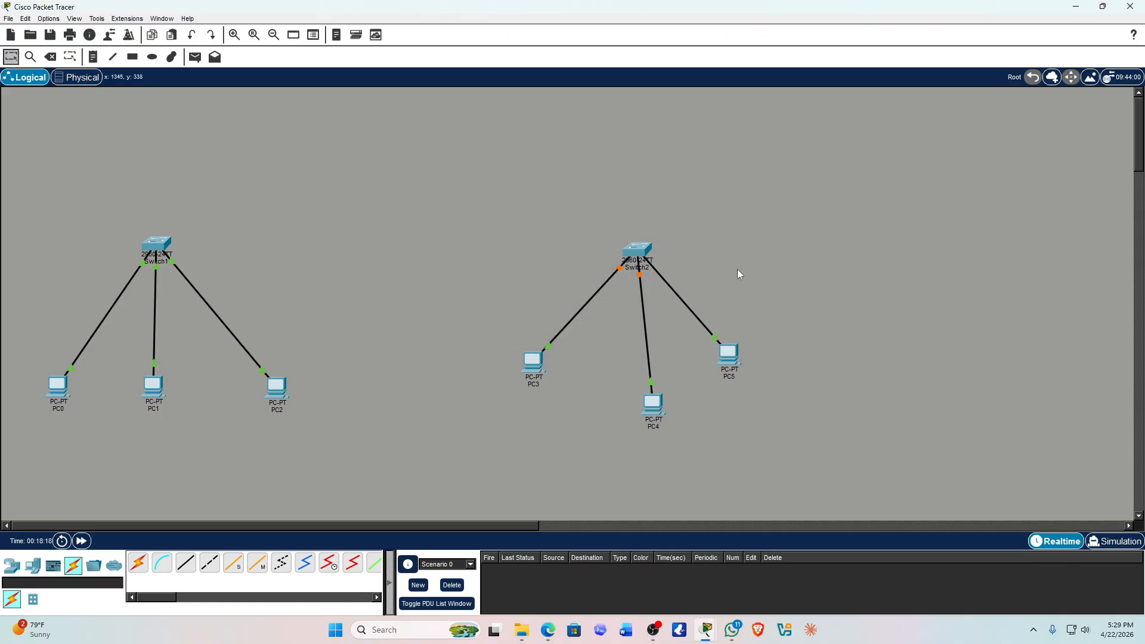
Delete the cable between Switch2 and PC5 and return to the Select tool.
click(50, 57)
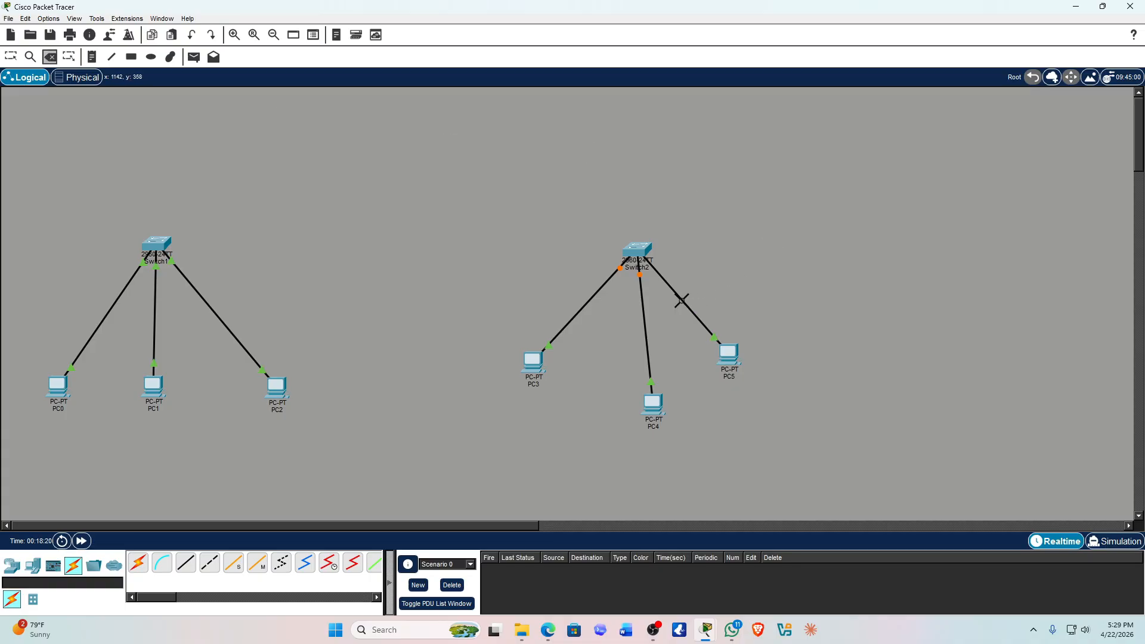
click(681, 300)
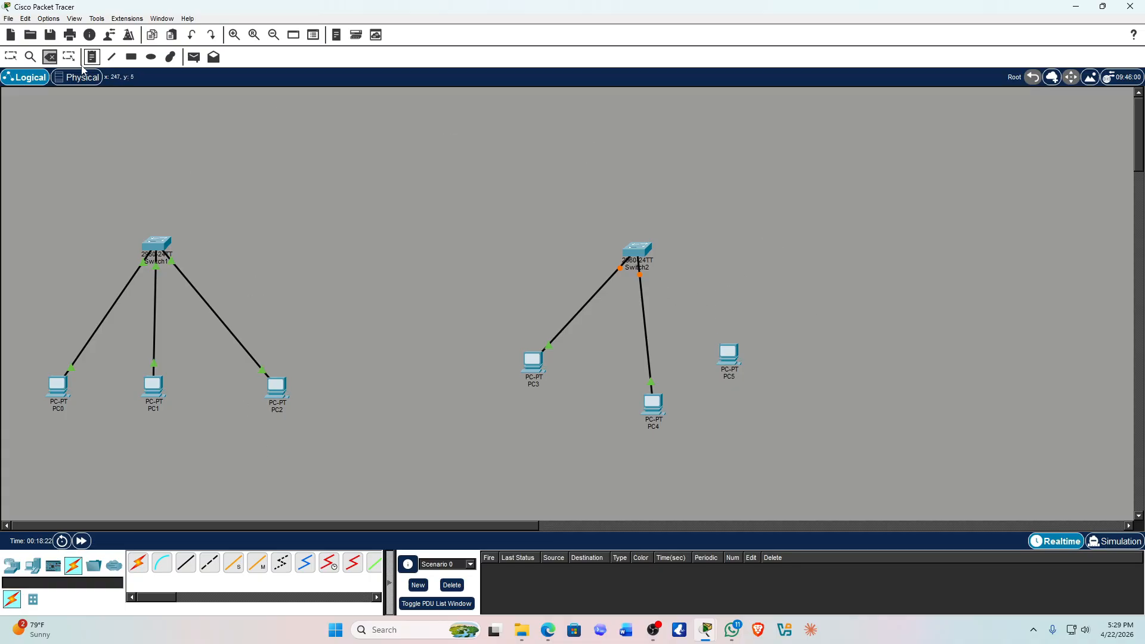
click(10, 57)
Reconnect Switch2 to PC5's FastEthernet0 port with a new copper straight-through cable.
click(186, 562)
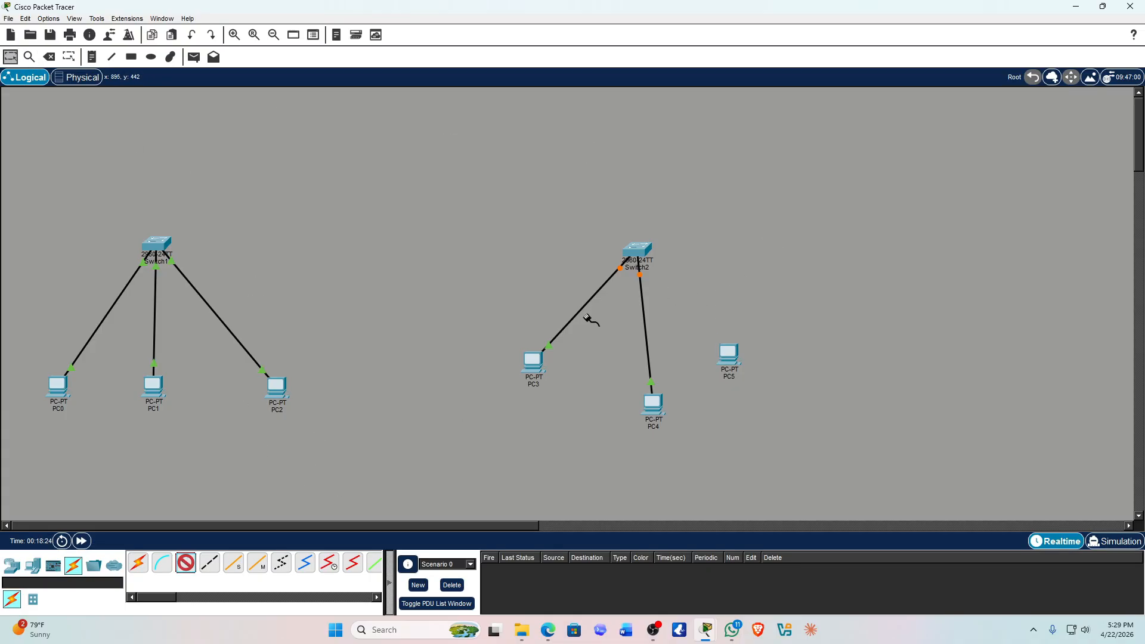
click(637, 251)
click(674, 266)
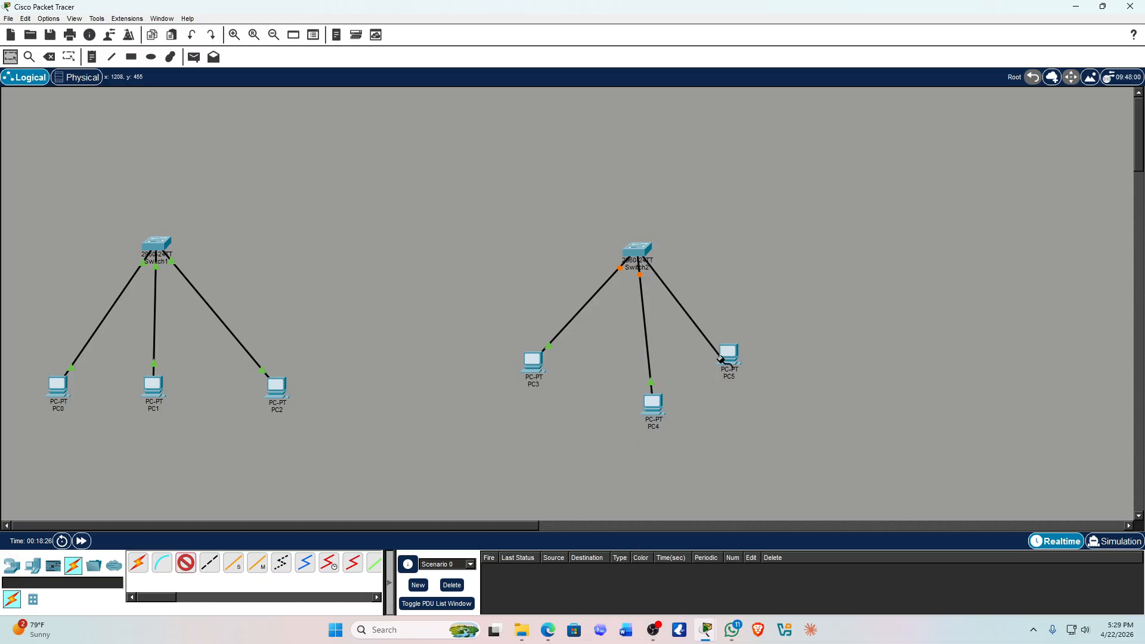
click(725, 357)
click(758, 389)
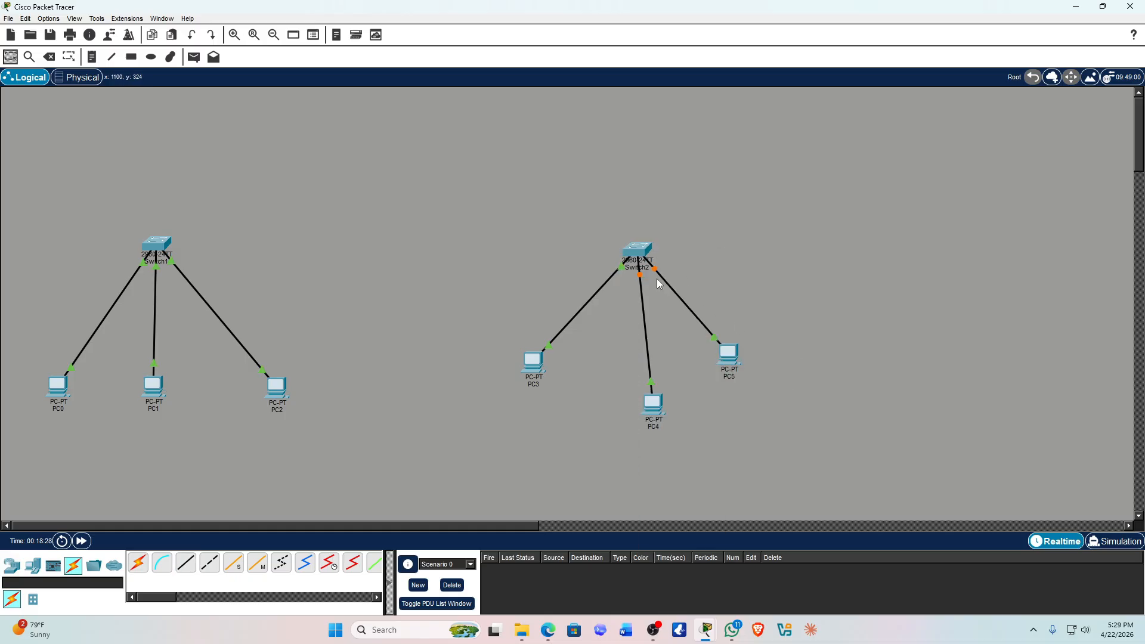
Spread out the second network by centring Switch2 above PC4 and moving PC5 farther away from PC4.
drag(637, 248, 655, 241)
drag(728, 353, 781, 358)
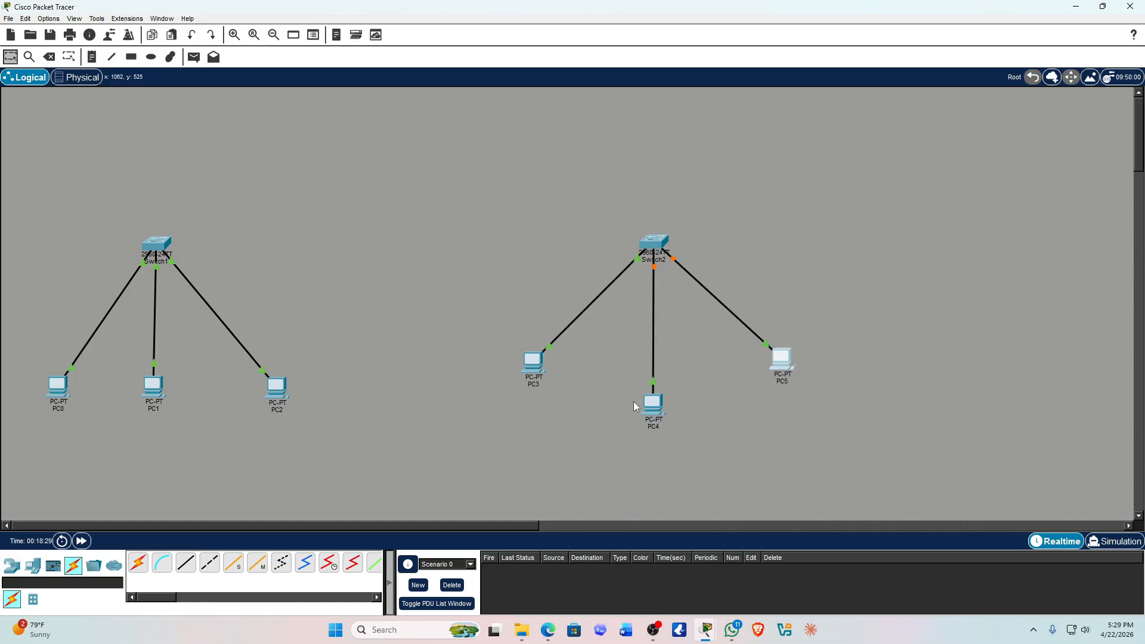
Give PC3 the static IPv4 address 192.168.2.2 with subnet mask 255.255.255.0.
click(533, 361)
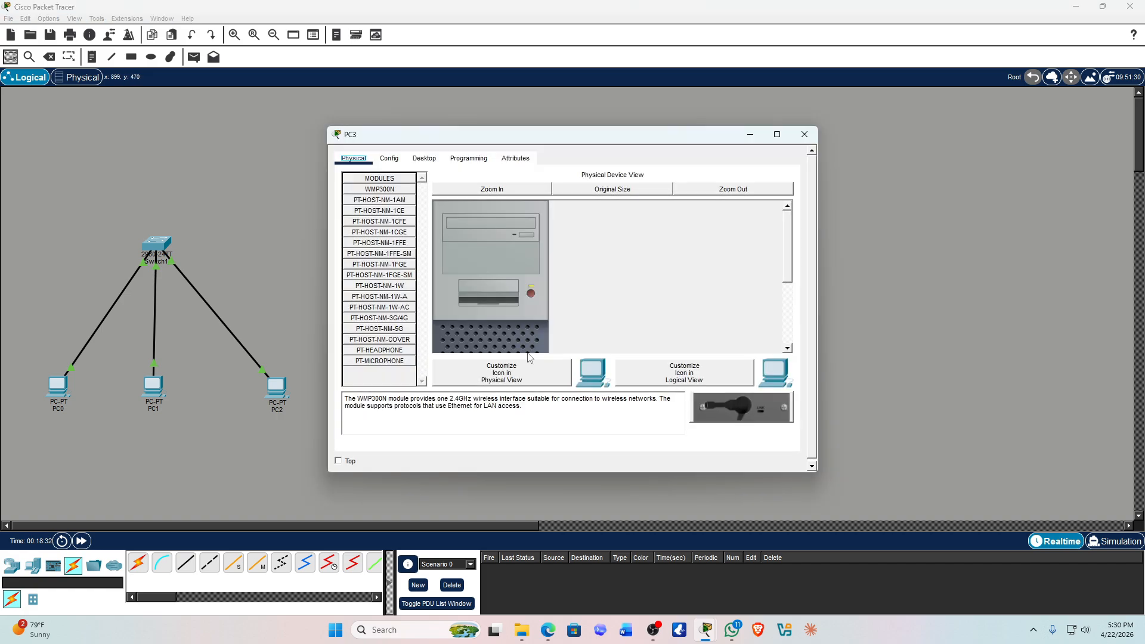
click(805, 134)
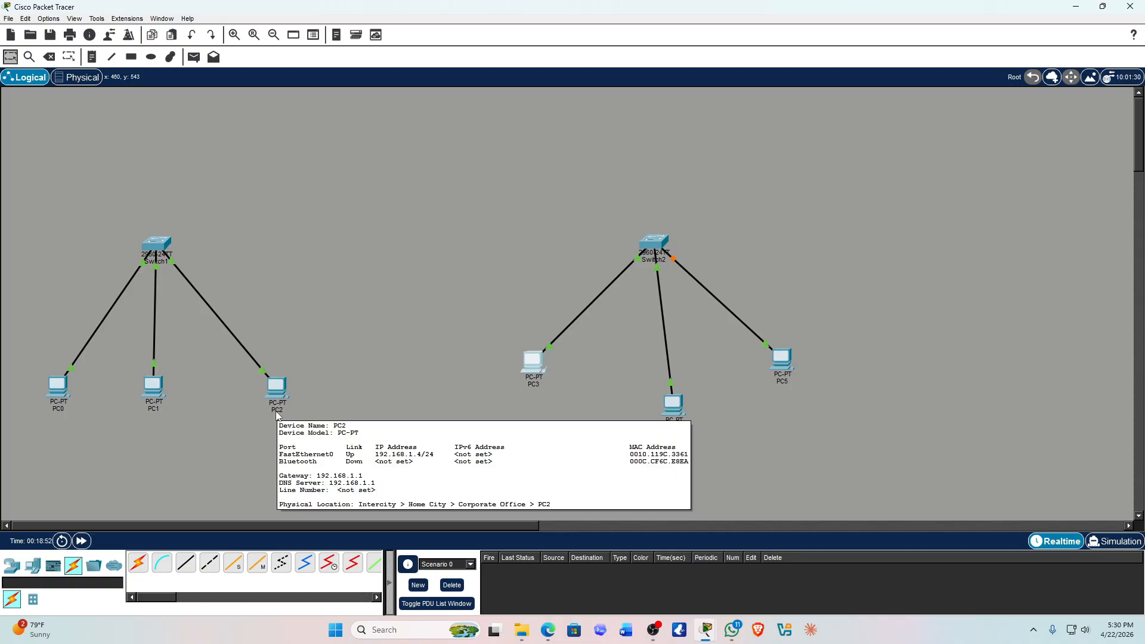
click(534, 361)
click(423, 156)
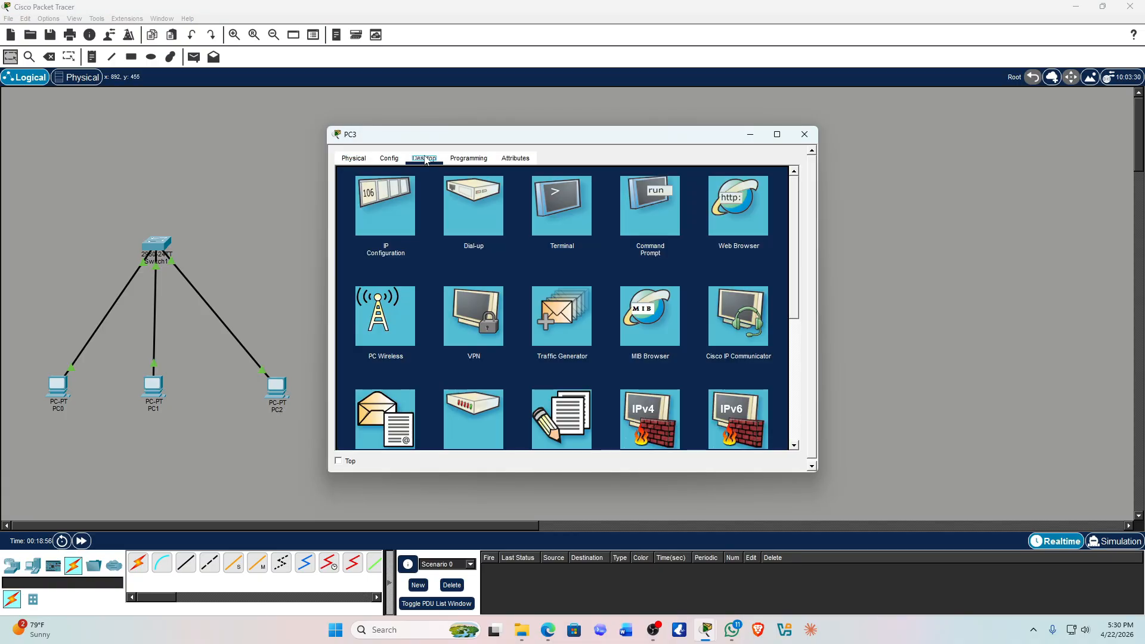
click(392, 210)
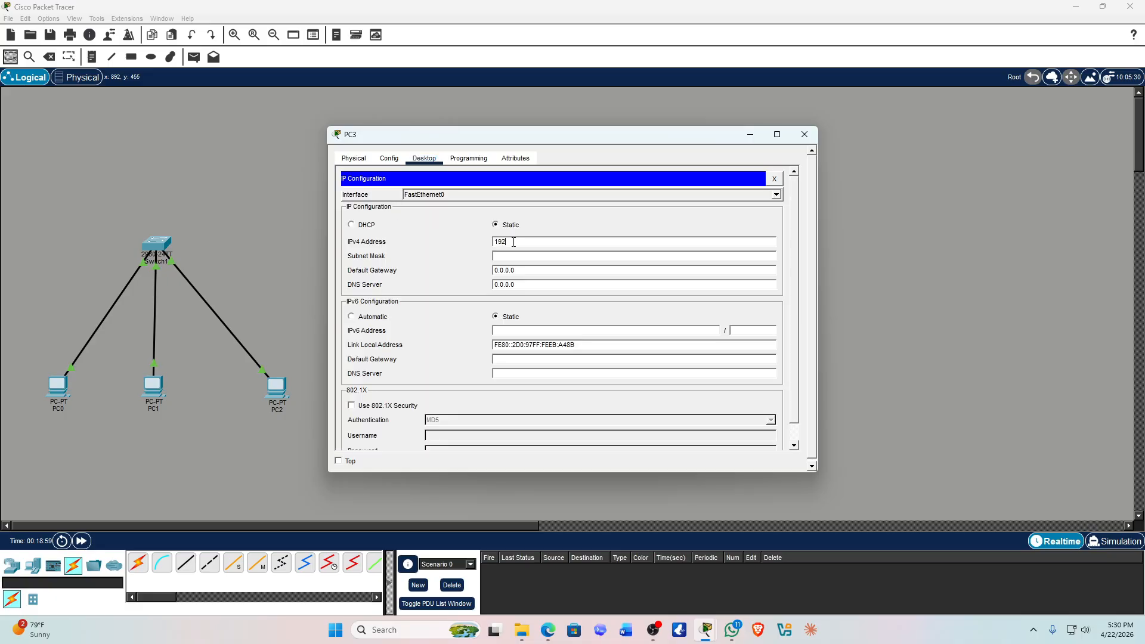
click(514, 242)
text(192.168.2.2)
click(520, 257)
Set PC3's default gateway and DNS server to 192.168.2.1 and close its window.
drag(523, 271, 492, 268)
text(192.168.2)
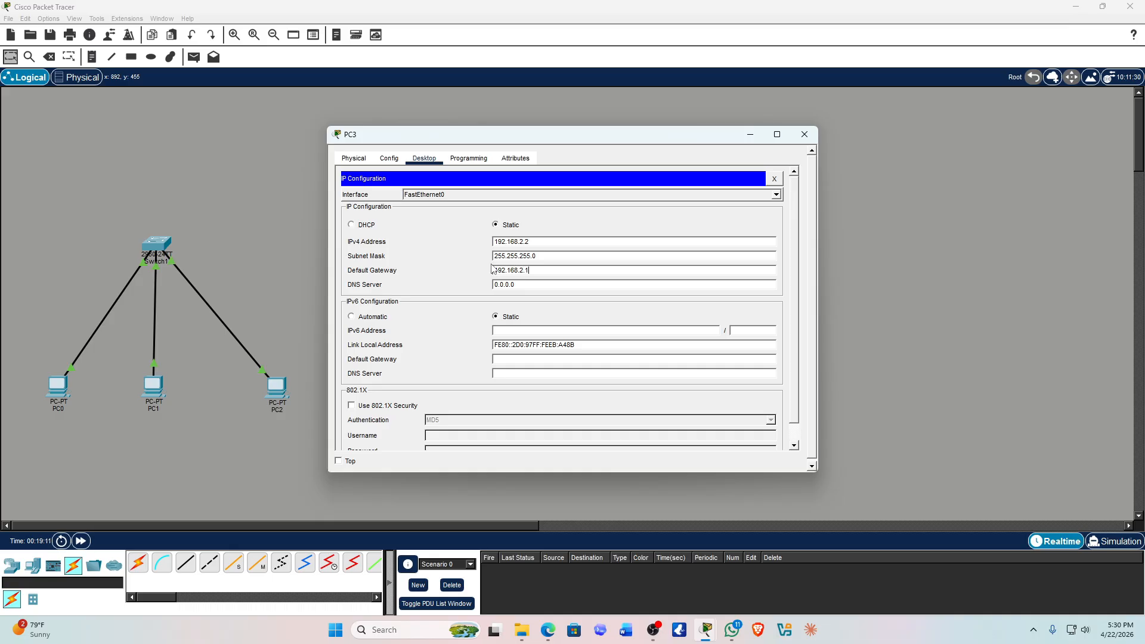
text(.1)
drag(525, 284, 492, 288)
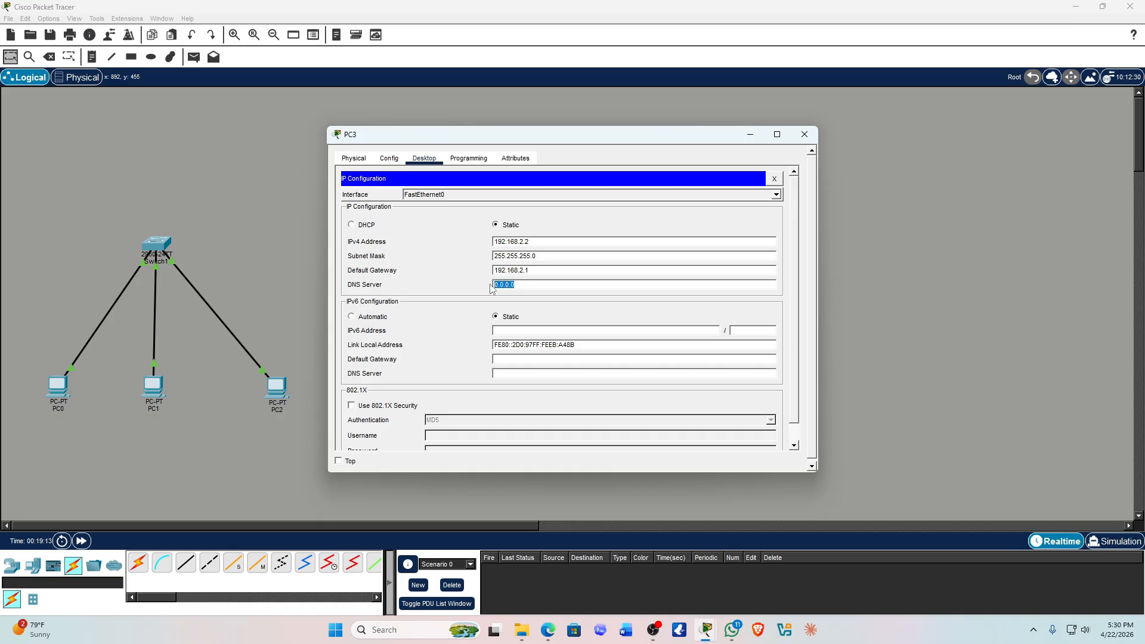
key(BackSpace)
text(192.168.2.1)
click(805, 135)
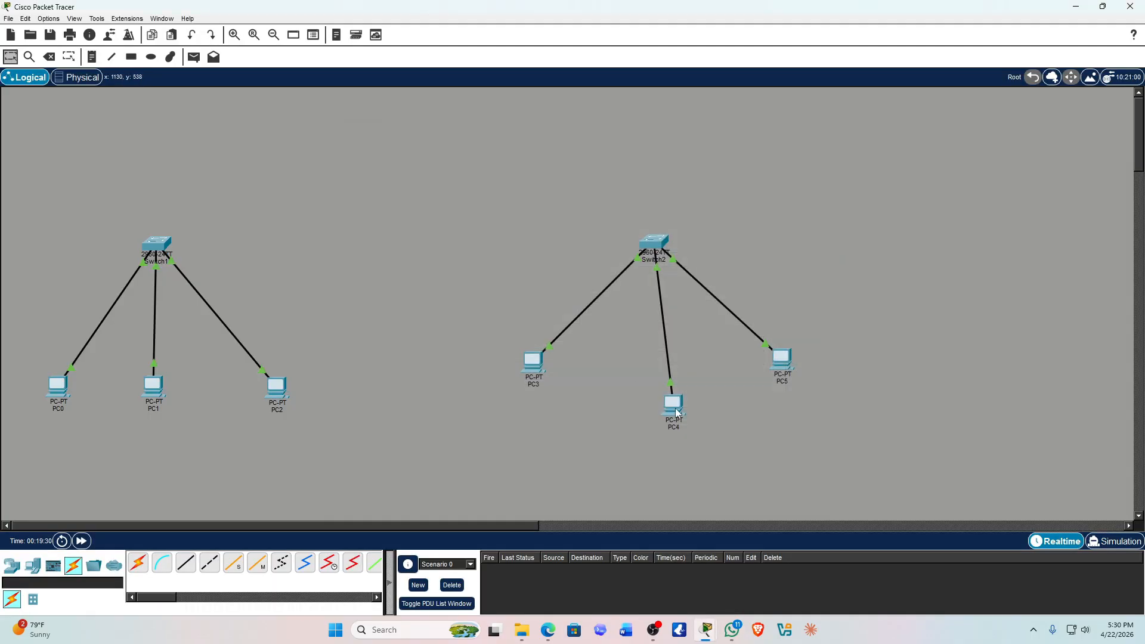
Give PC4 the static IPv4 address 192.168.2.3 with subnet mask 255.255.255.0.
click(675, 405)
click(424, 158)
click(391, 209)
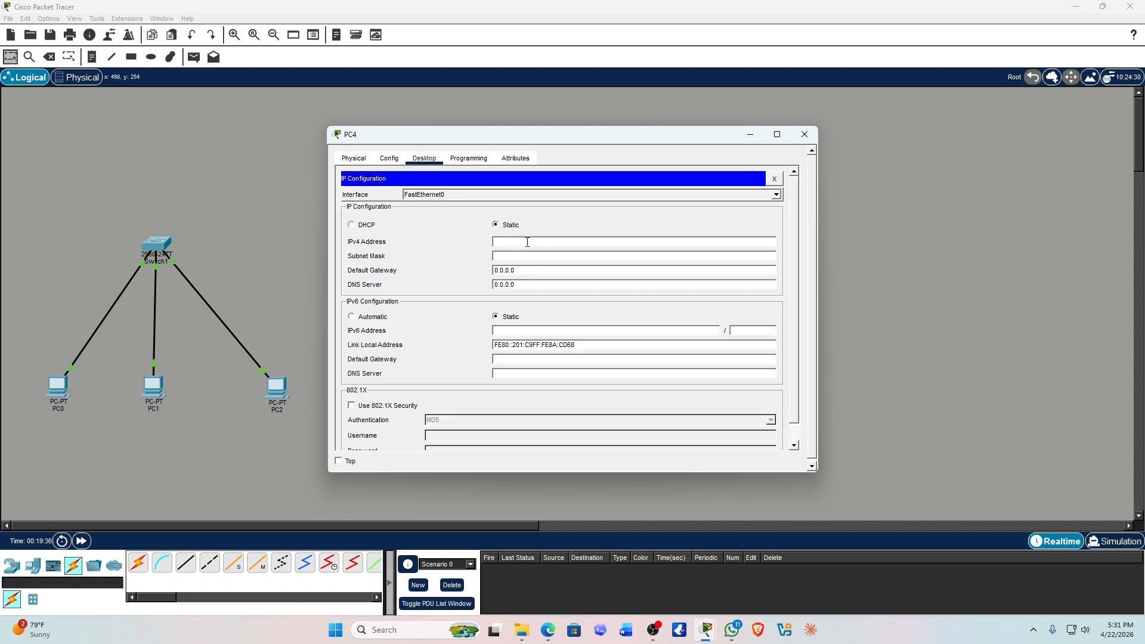
click(527, 242)
text(192.168.2.3)
click(502, 255)
Set PC4's default gateway and DNS server to 192.168.2.1.
drag(528, 268, 488, 277)
text(192.168.2.1)
drag(530, 286, 493, 287)
text(192.168.2.)
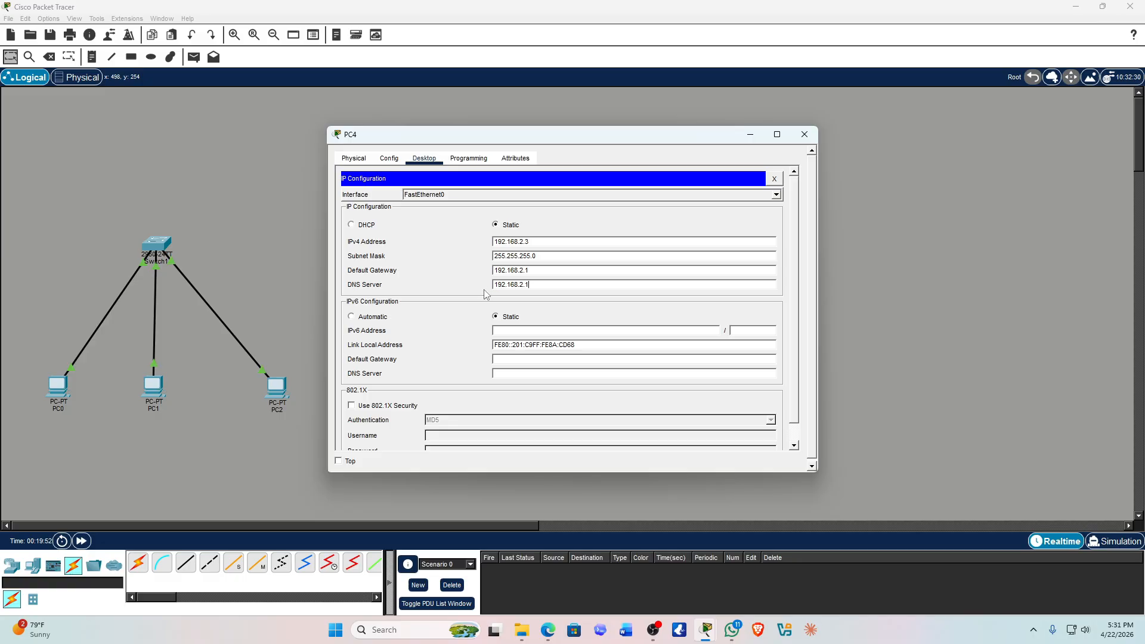
Close PC4's window and give PC5 the static IPv4 address 192.168.2.4 with subnet mask 255.255.255.0.
click(804, 134)
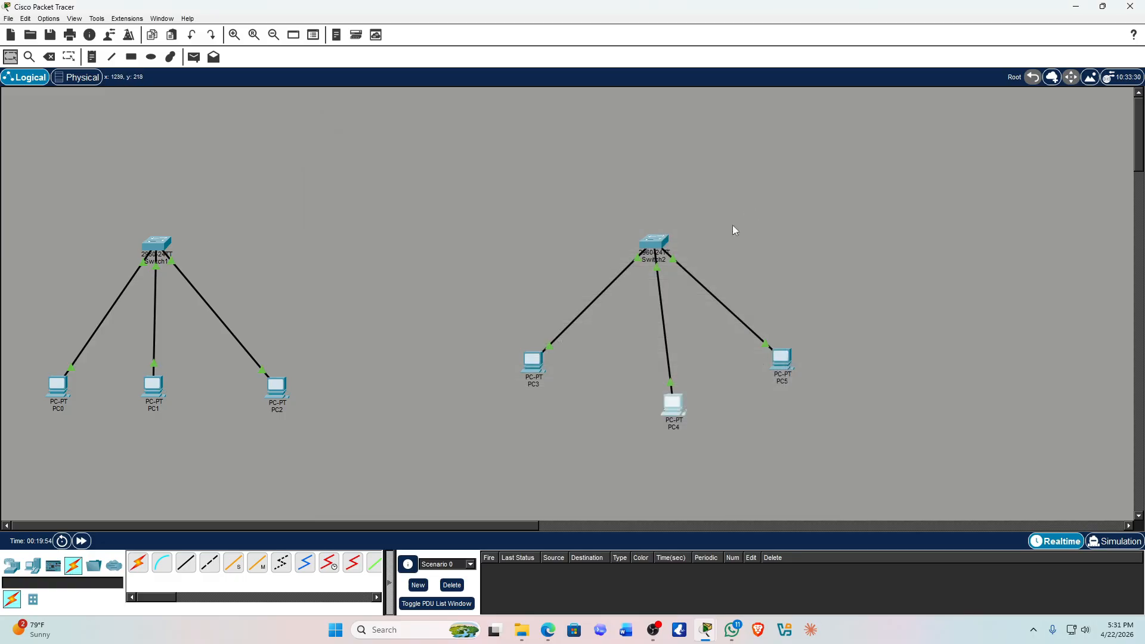
click(786, 360)
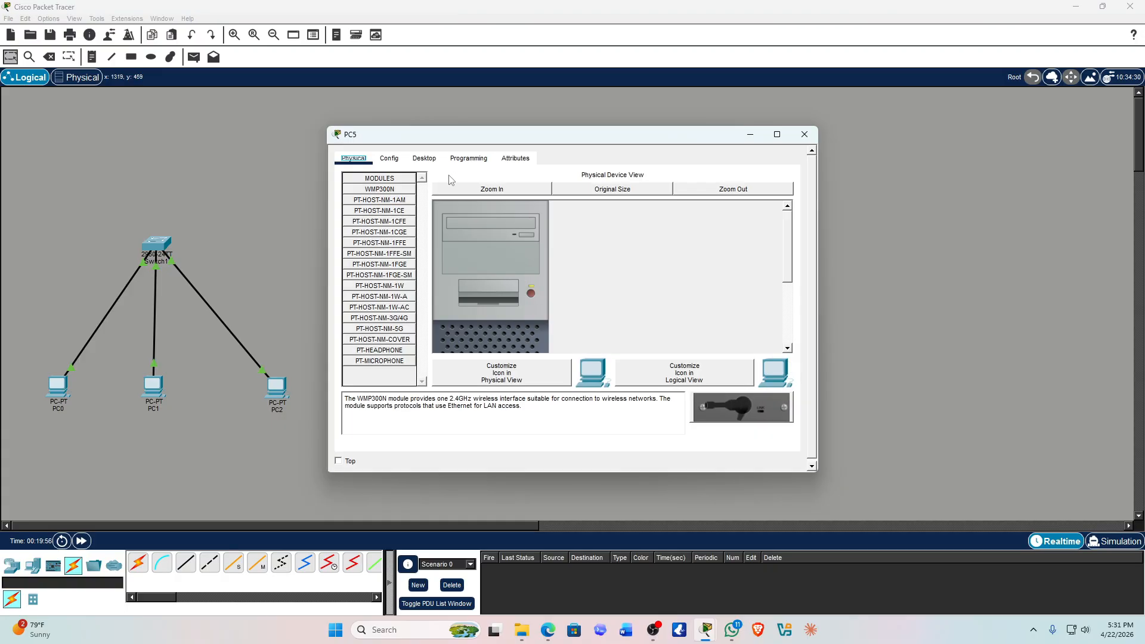
click(424, 158)
click(403, 224)
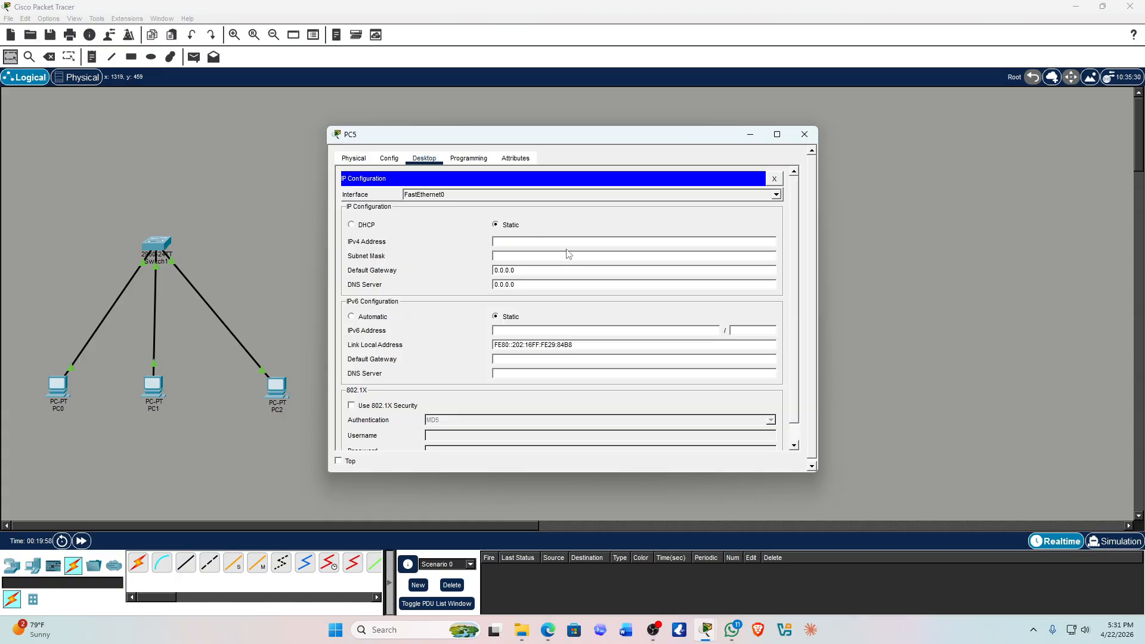
click(508, 243)
text(192)
click(520, 258)
Set PC5's default gateway and DNS server to 192.168.2.1 and close its window.
drag(501, 270, 483, 274)
text(192.168.2.1)
key(Tab)
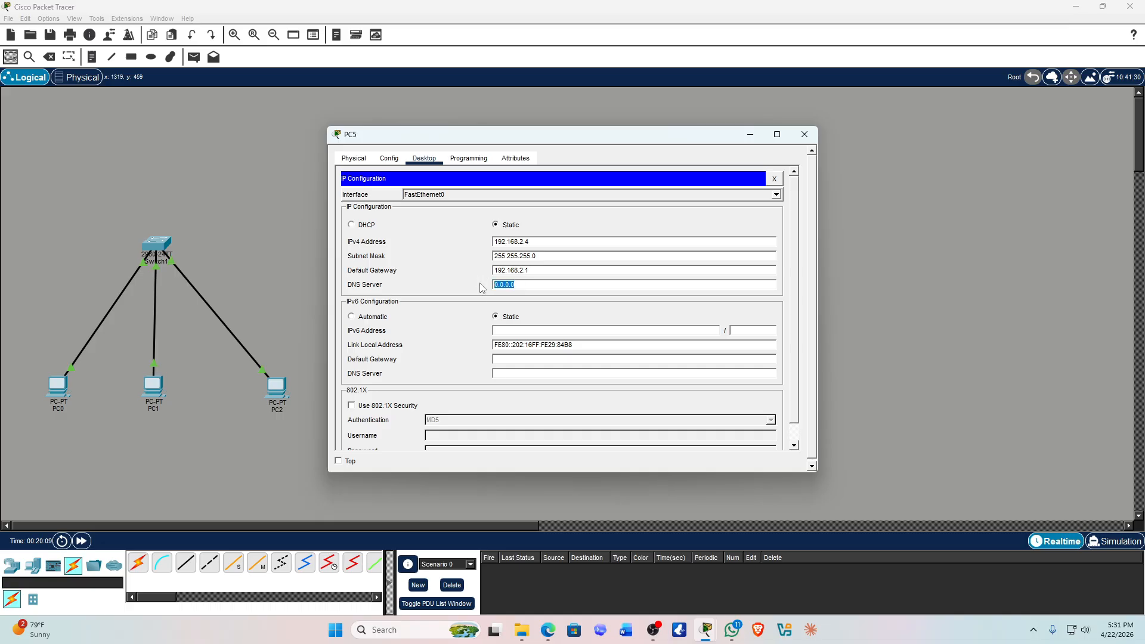
text(192.168.2.1)
click(804, 134)
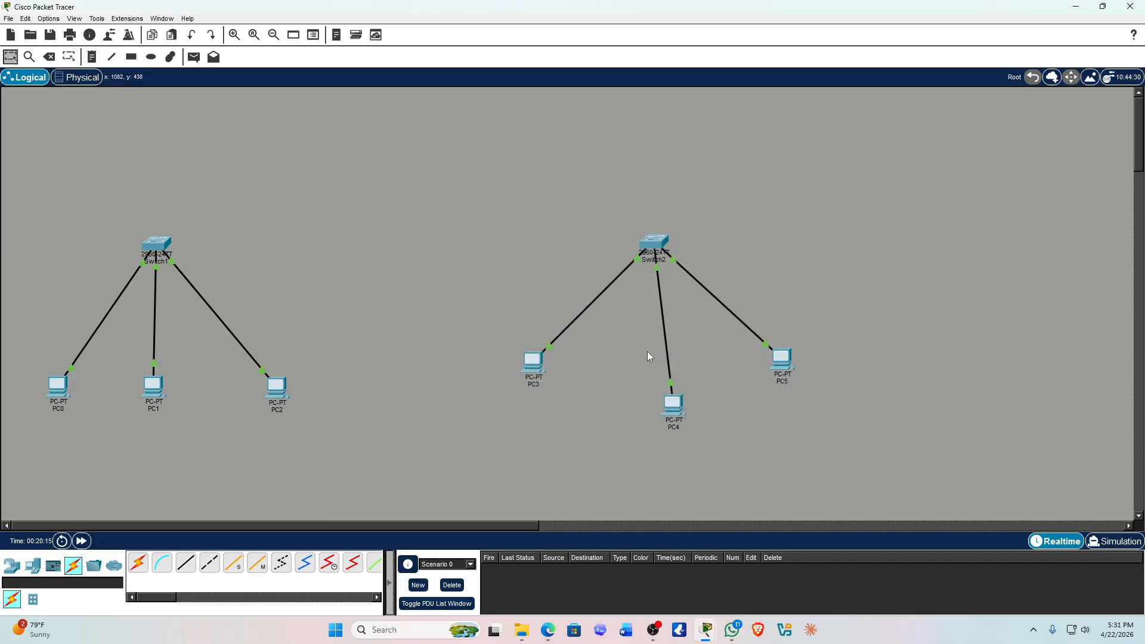
Shift Switch2 slightly, and open PC3's Command Prompt in a smaller window that leaves the topology visible.
drag(655, 243, 664, 239)
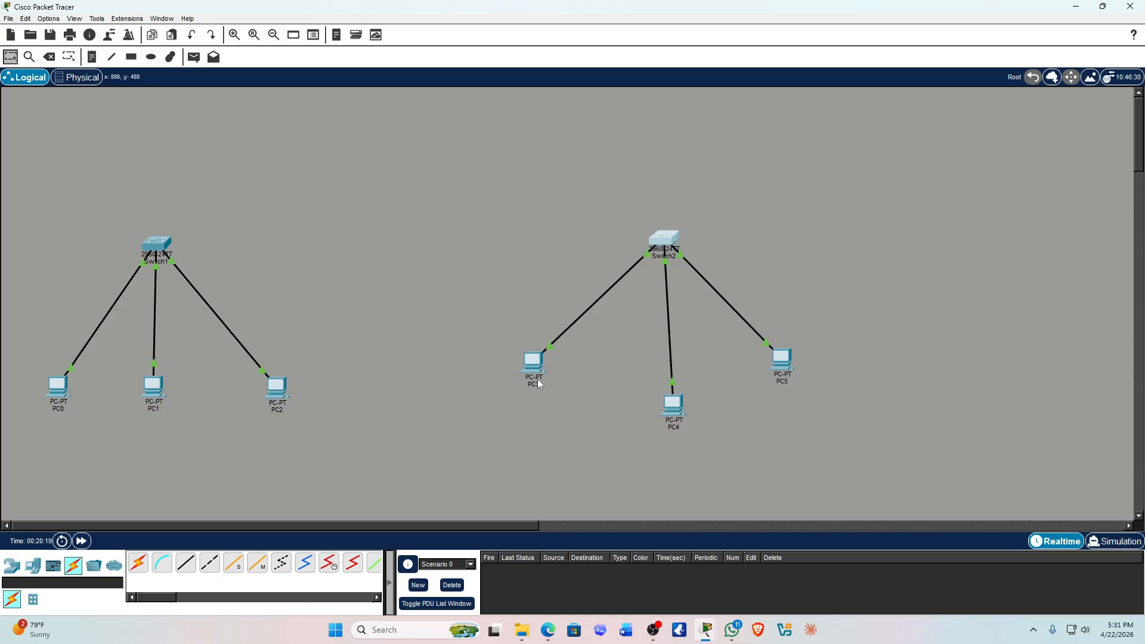
click(534, 360)
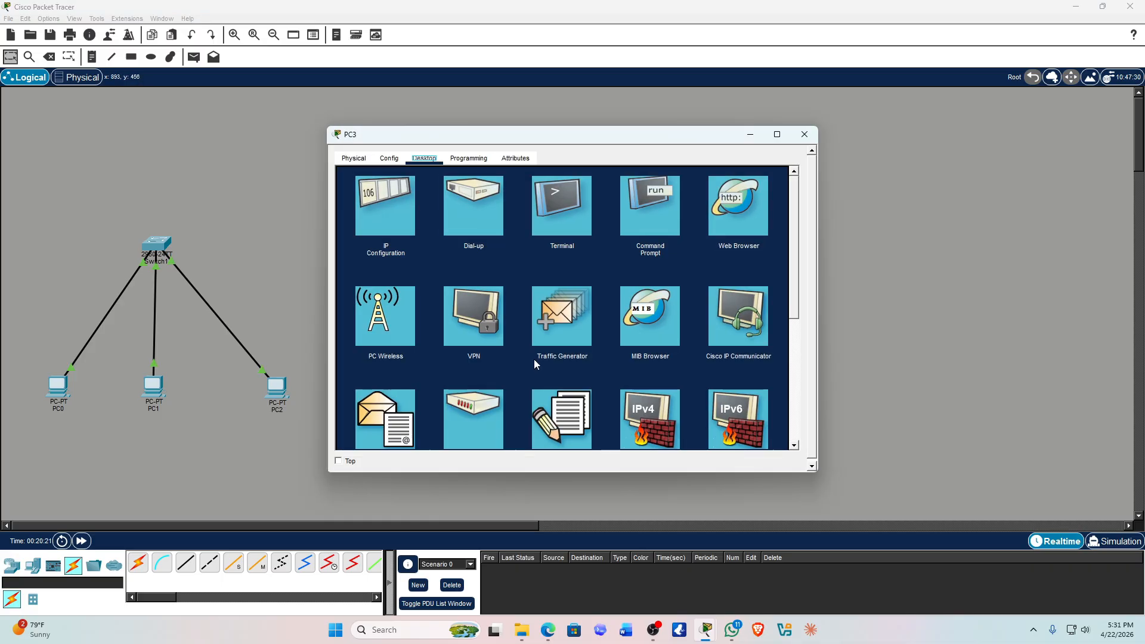
click(643, 213)
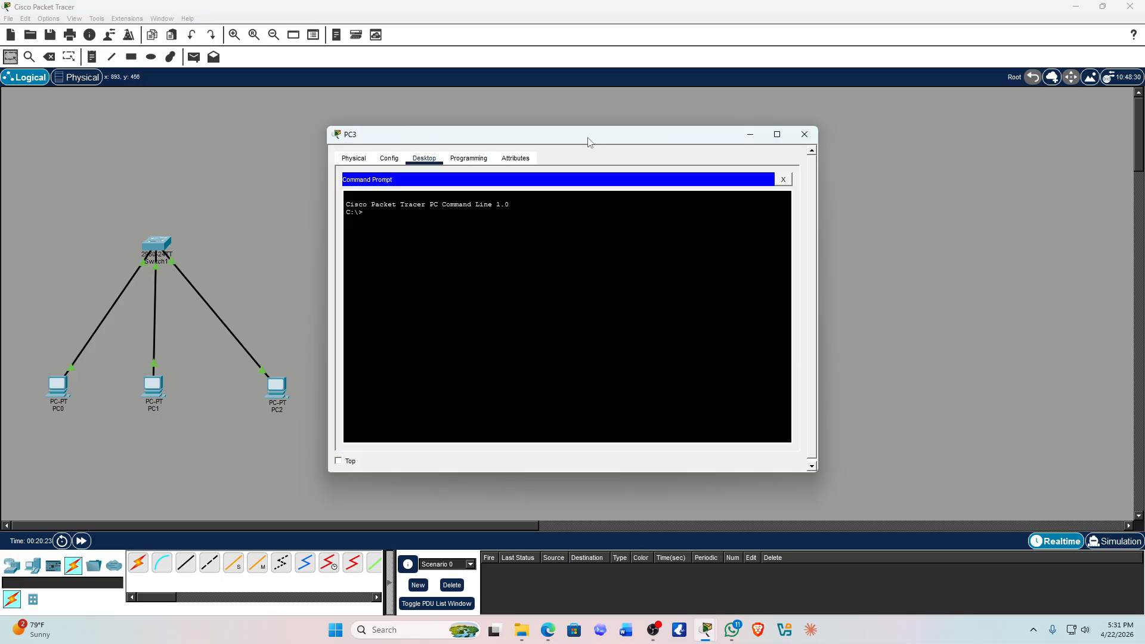
drag(588, 141, 326, 32)
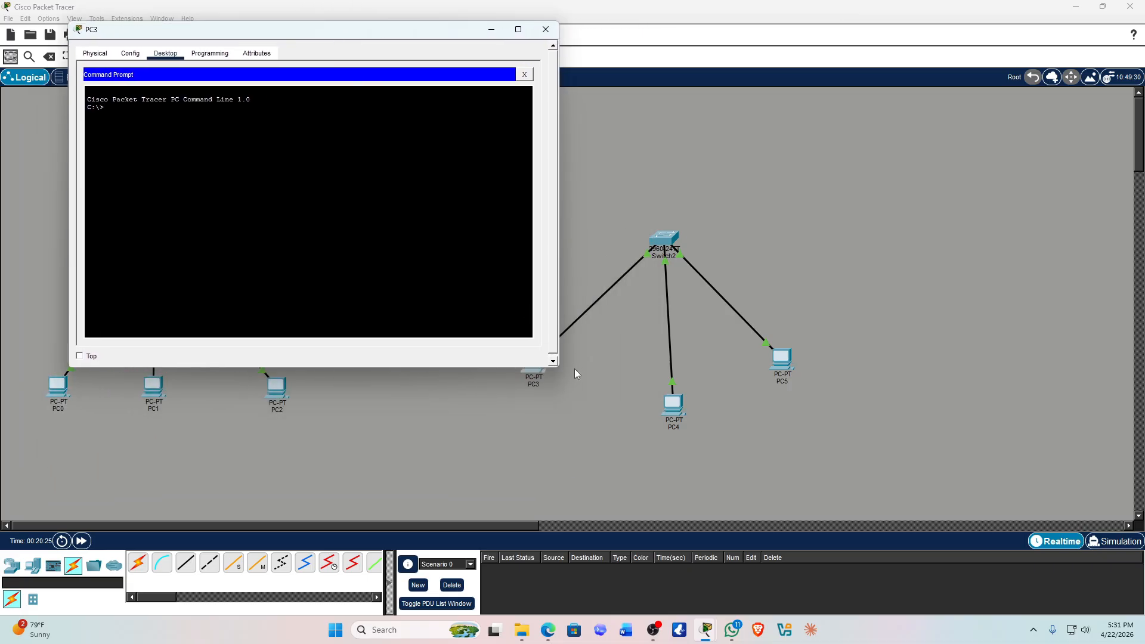
drag(558, 370, 500, 238)
drag(296, 36, 415, 36)
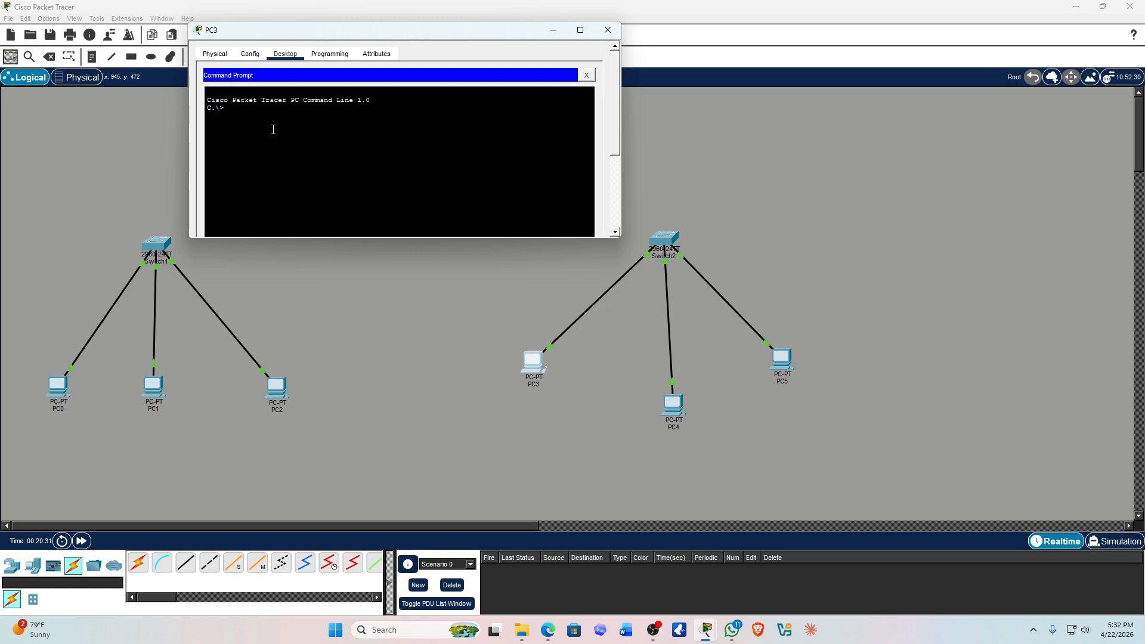
Ping PC4 at 192.168.2.3 from PC3, review the replies and close PC3's window.
text(ng)
text(192.168.2.3)
key(Return)
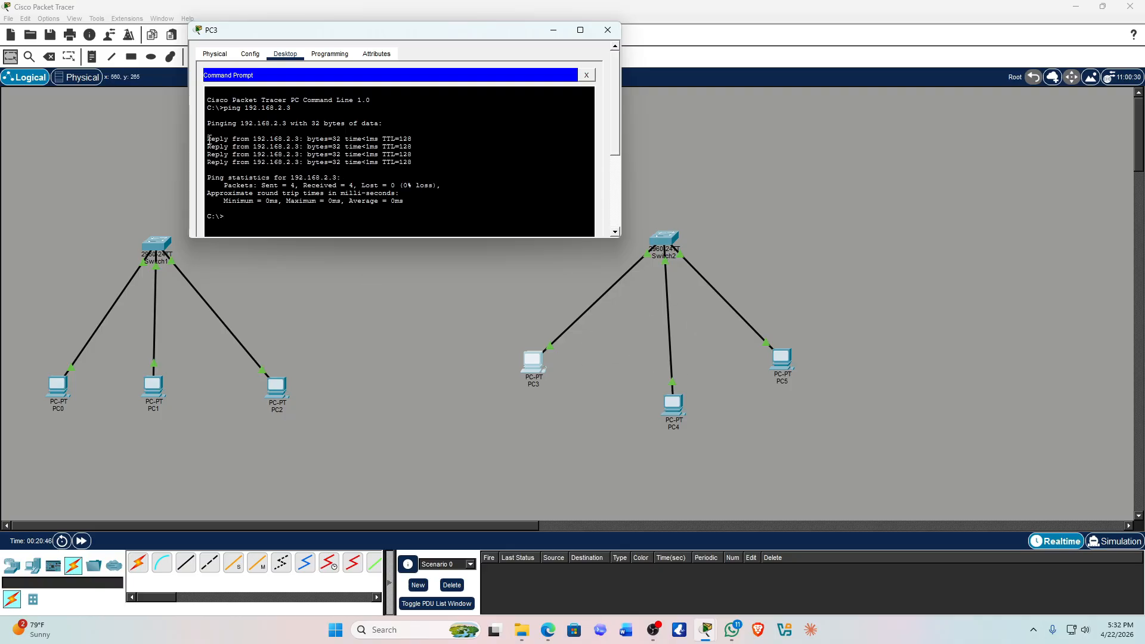
drag(209, 141, 337, 158)
click(285, 146)
click(608, 30)
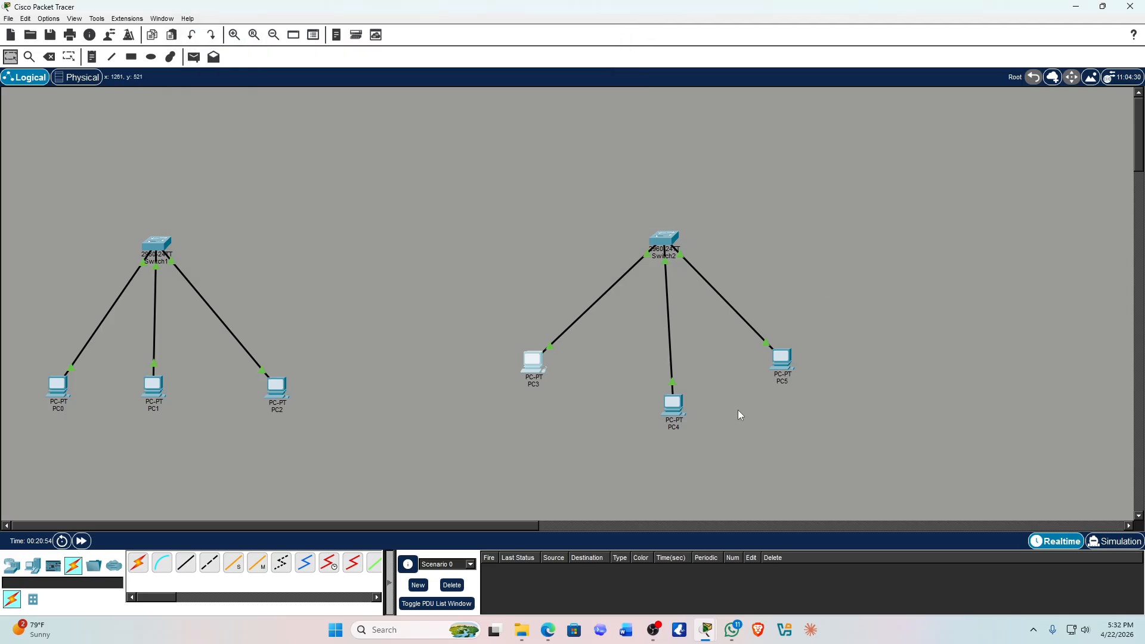
Ping PC3 at 192.168.2.2 from PC4's Command Prompt, review the output and close PC4's window.
click(679, 407)
drag(561, 201, 793, 51)
click(902, 146)
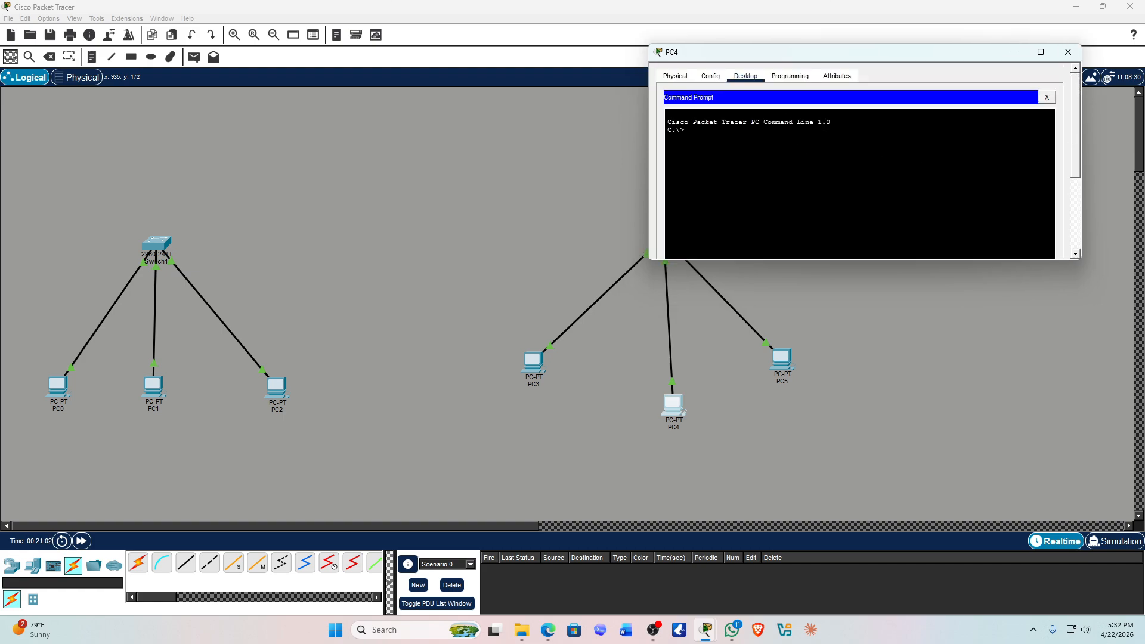
text(ping 192.168.2.2)
key(Return)
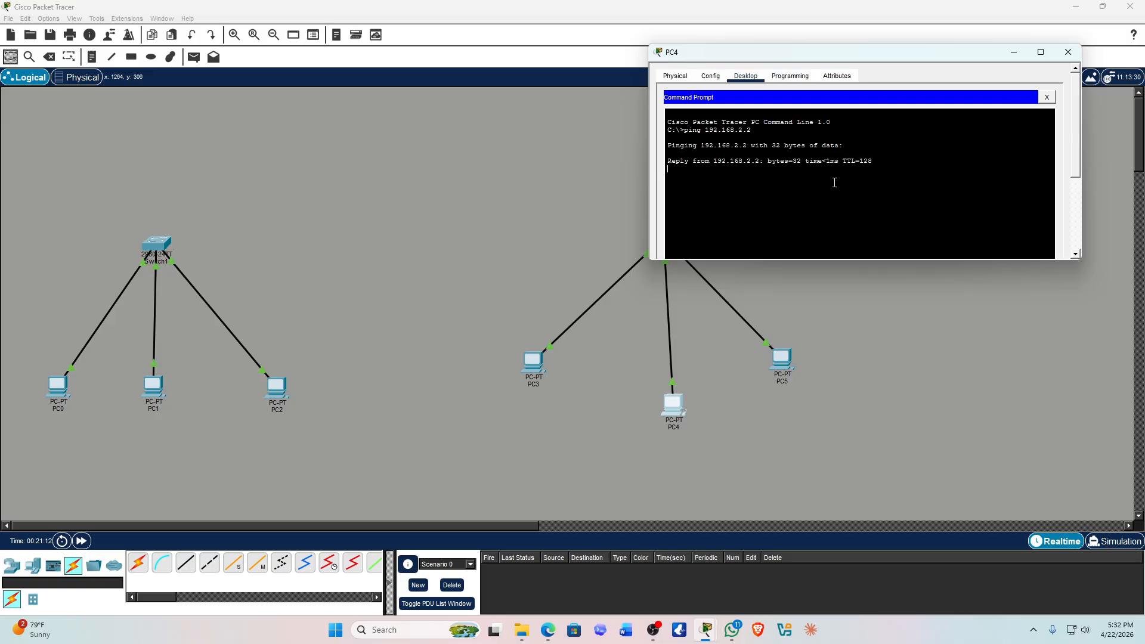
drag(669, 164, 675, 433)
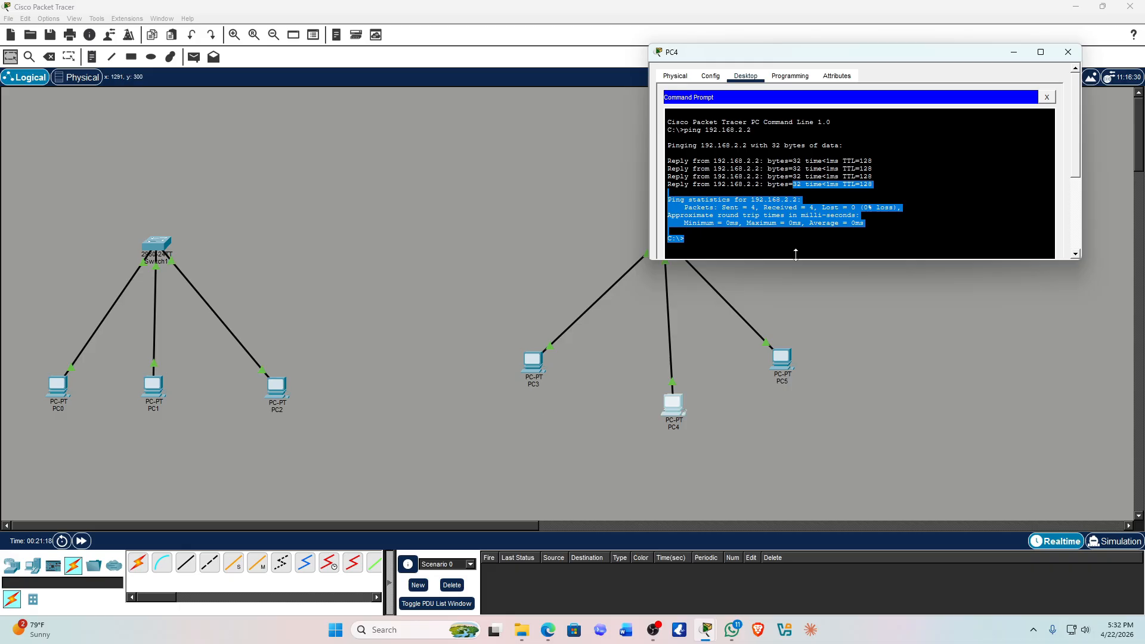
click(897, 203)
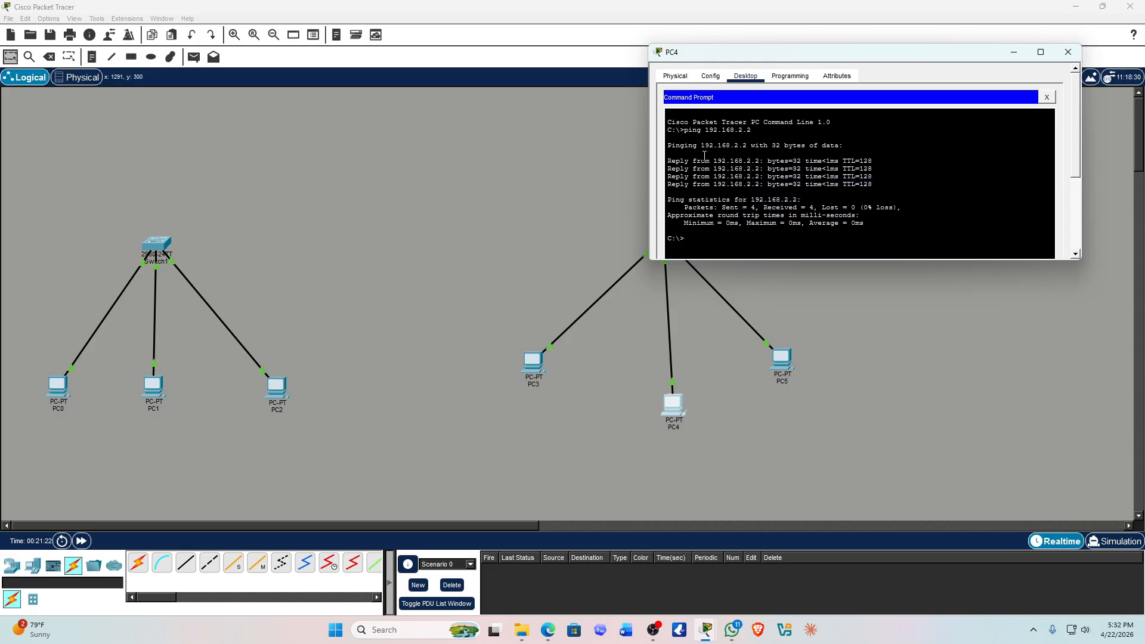
double_click(691, 130)
click(1067, 52)
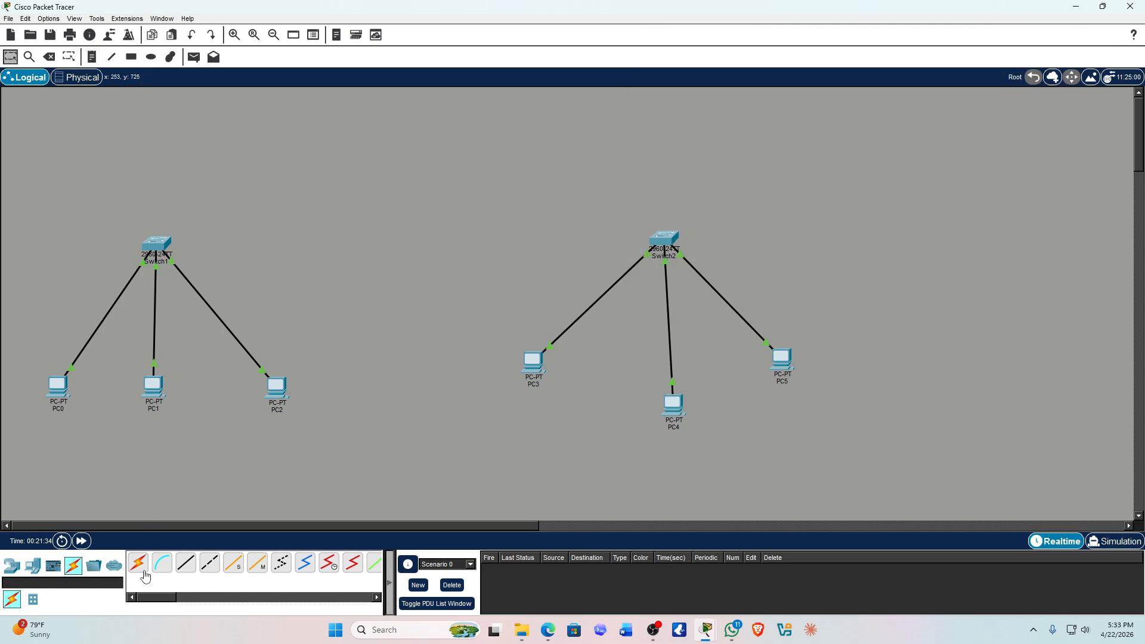
Place a 1941 router in the workspace between Switch1 and Switch2.
click(11, 566)
drag(17, 602, 402, 290)
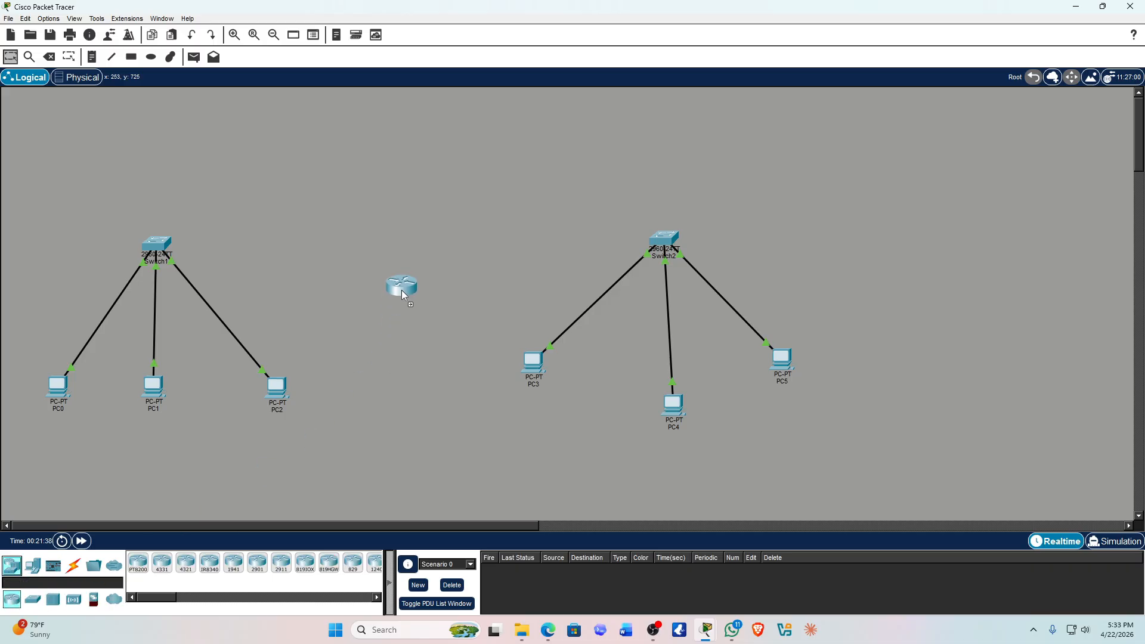
click(390, 256)
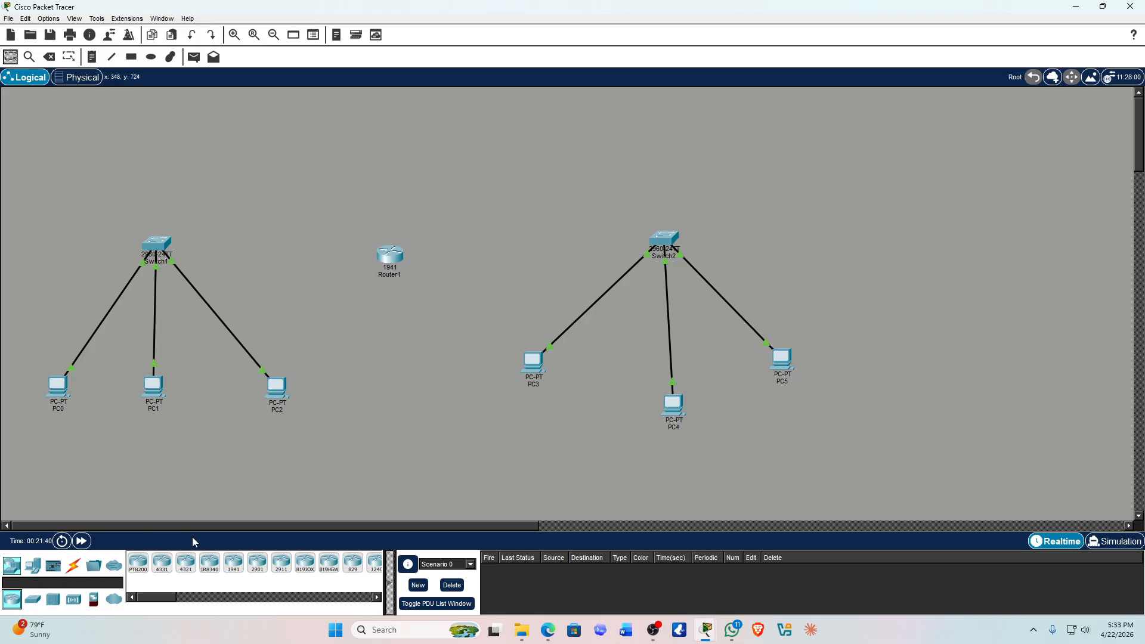
Connect the 1941 router to Switch2 and to Switch1 using the automatic connection type.
click(78, 569)
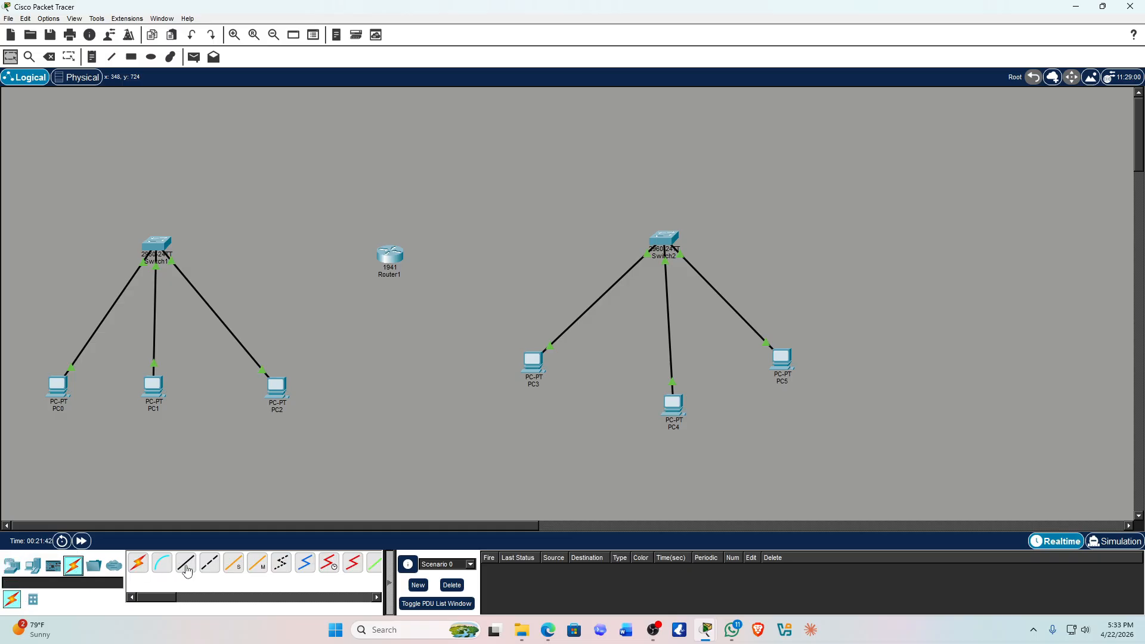
click(133, 571)
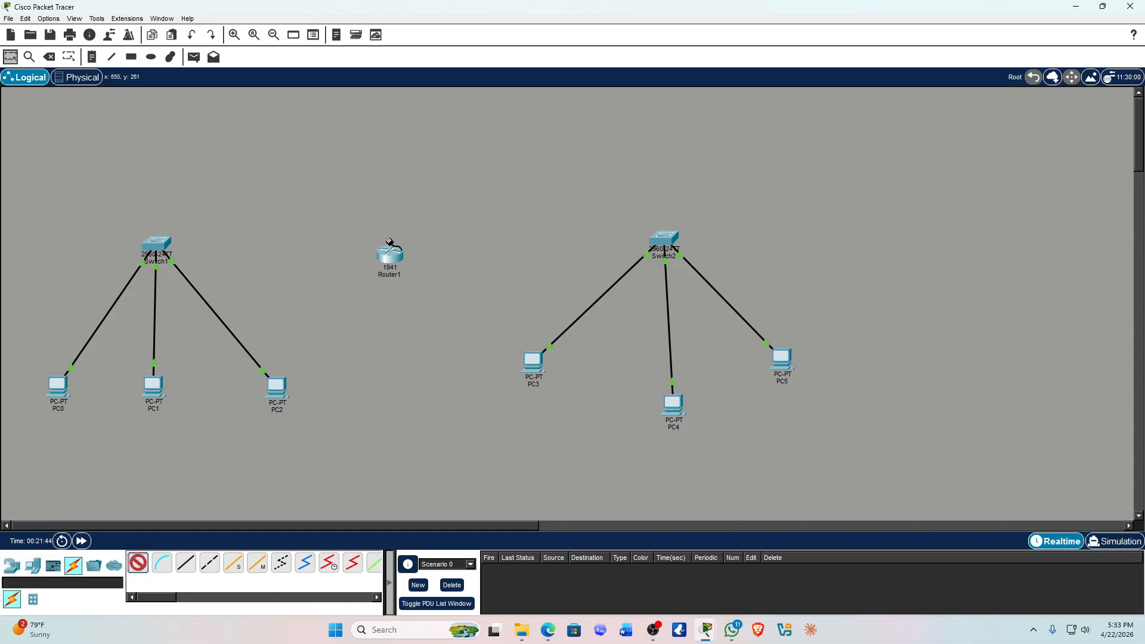
click(390, 256)
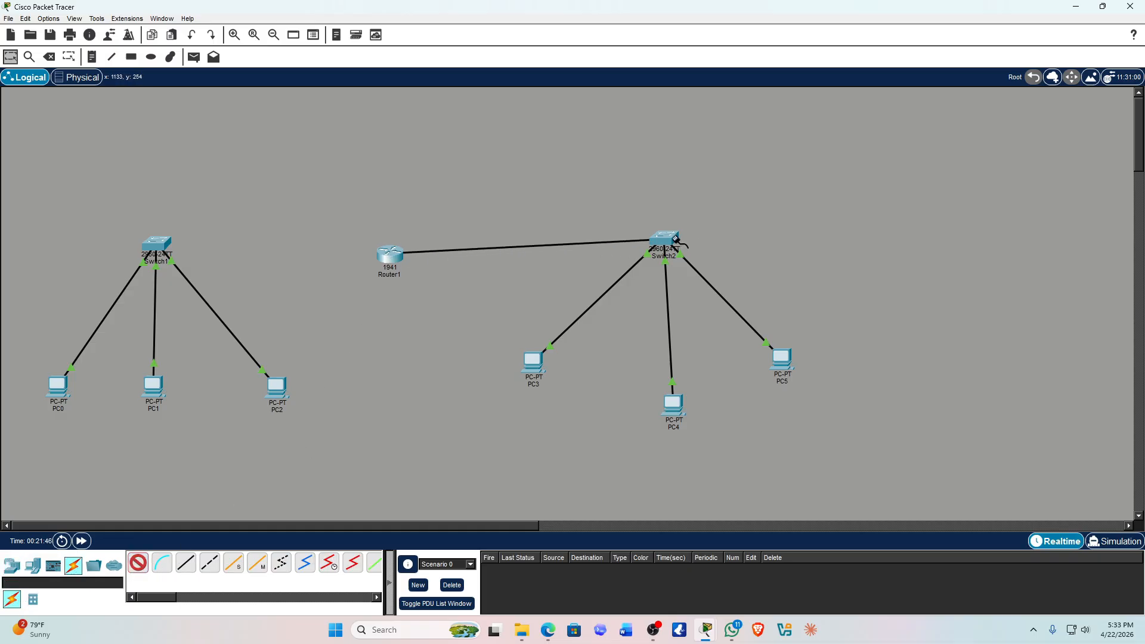
click(663, 242)
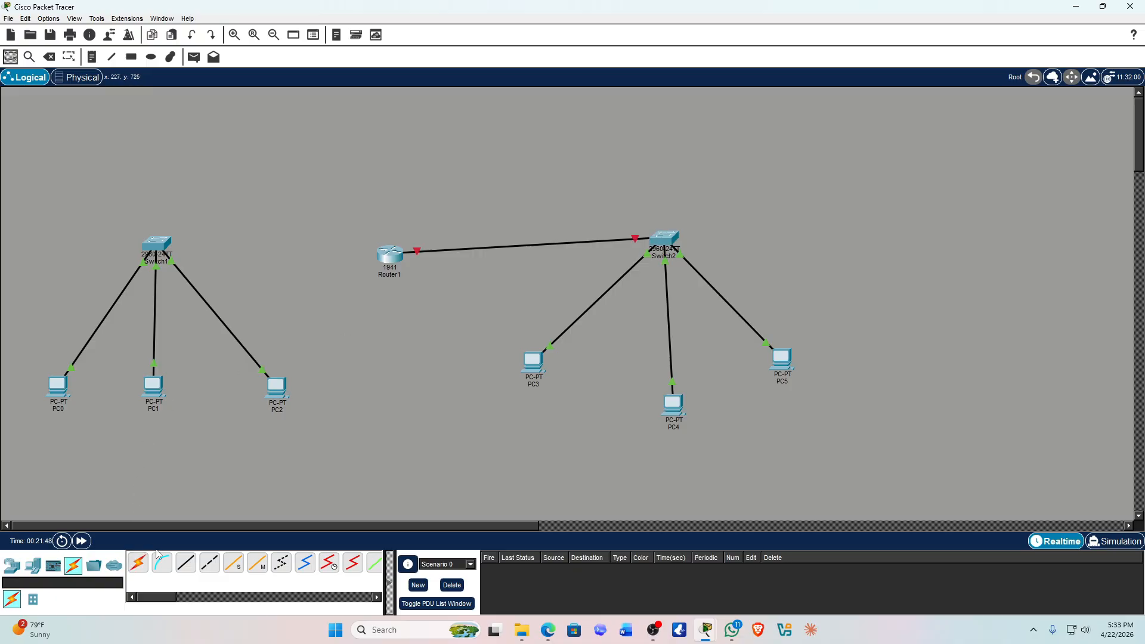
click(140, 565)
click(390, 255)
click(165, 250)
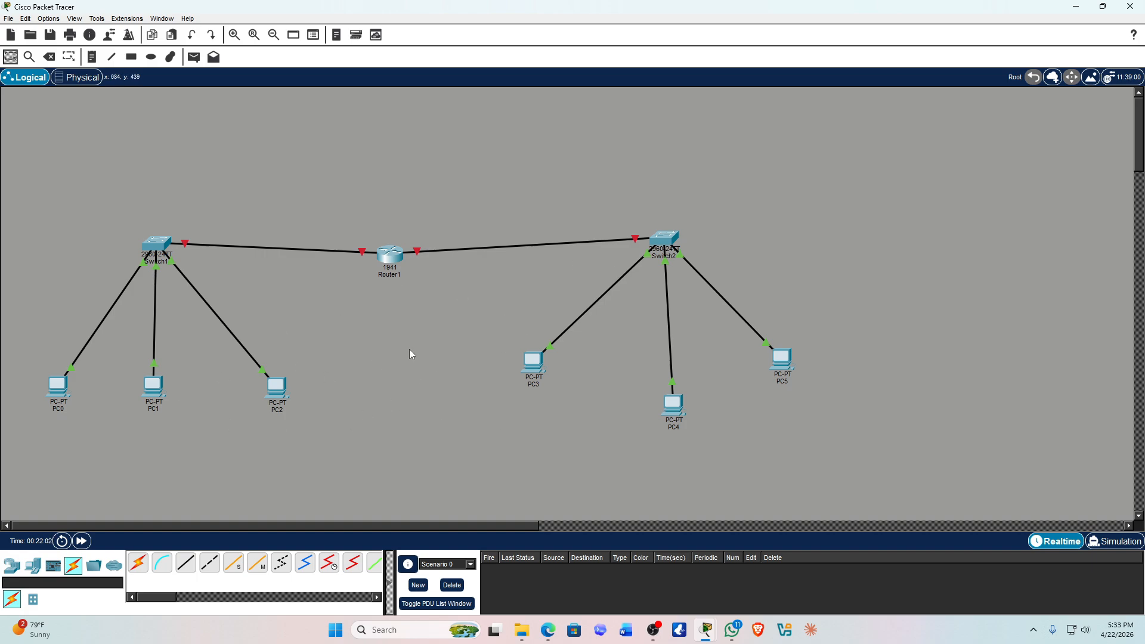
Examine the 1941 router's command-line startup text and initial configuration prompt, and close its window.
click(390, 255)
drag(577, 207, 642, 104)
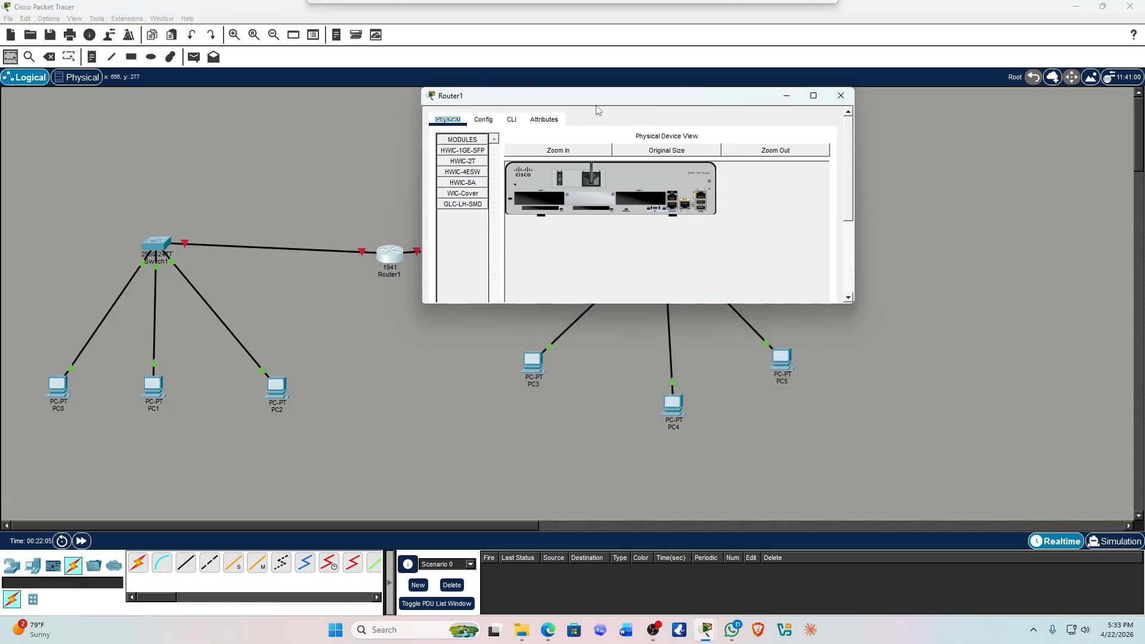
click(512, 120)
click(724, 240)
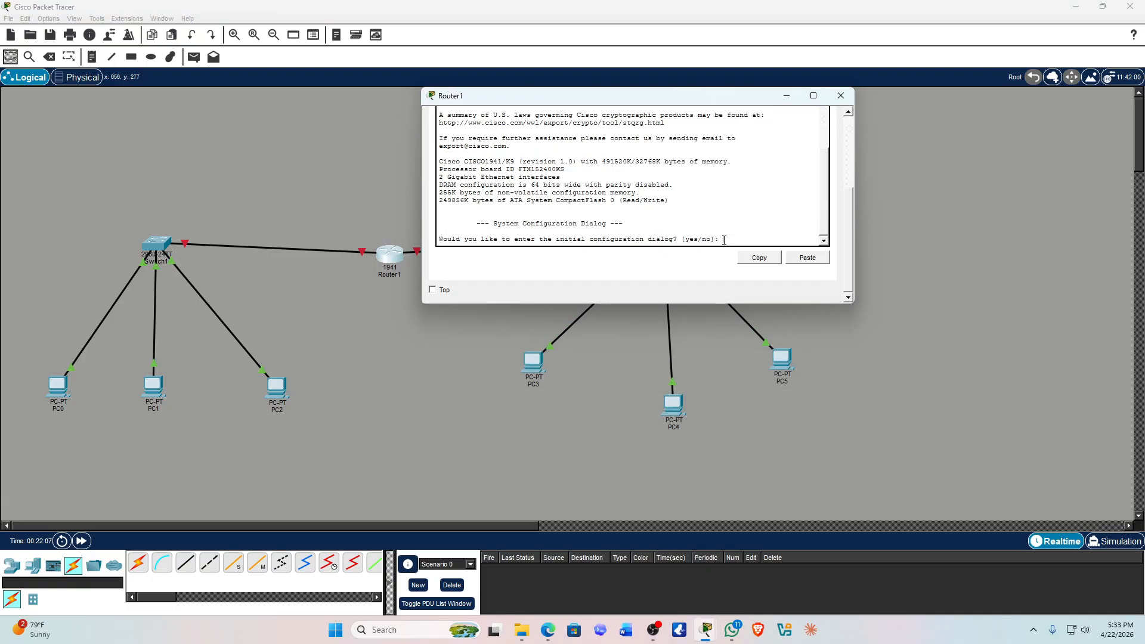
scroll(582, 215, up, 3)
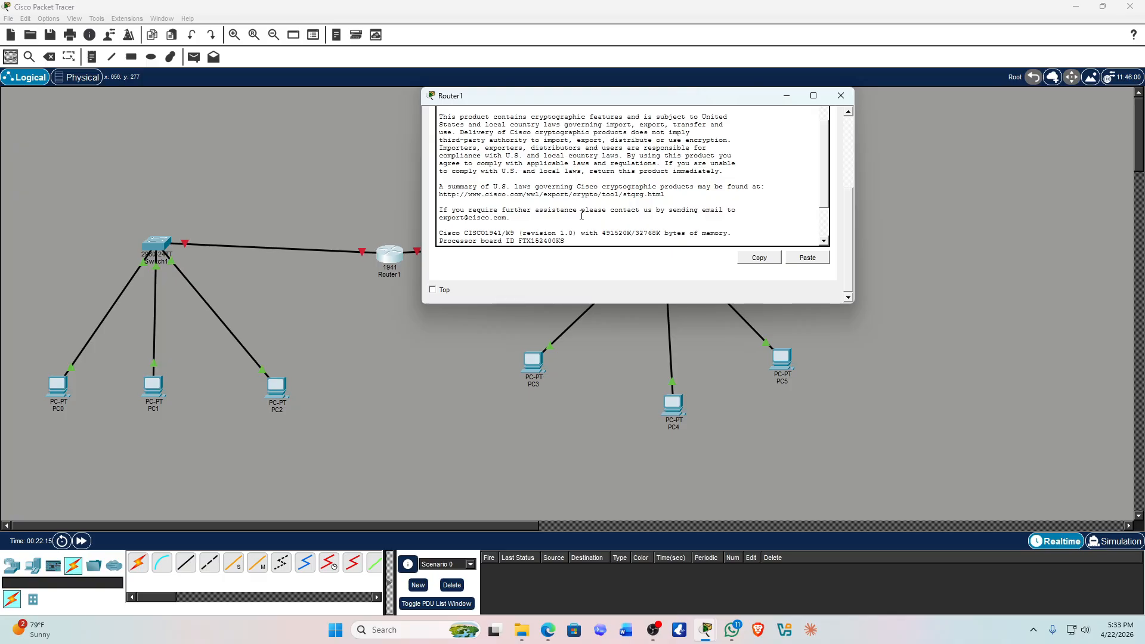
scroll(637, 220, down, 3)
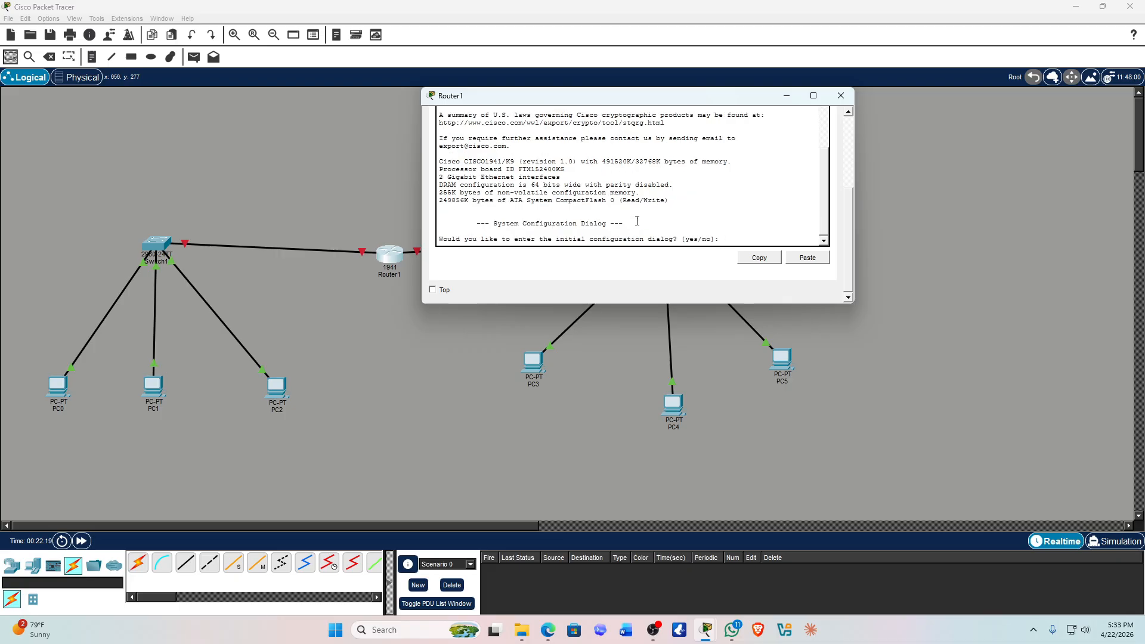
drag(575, 97, 697, 40)
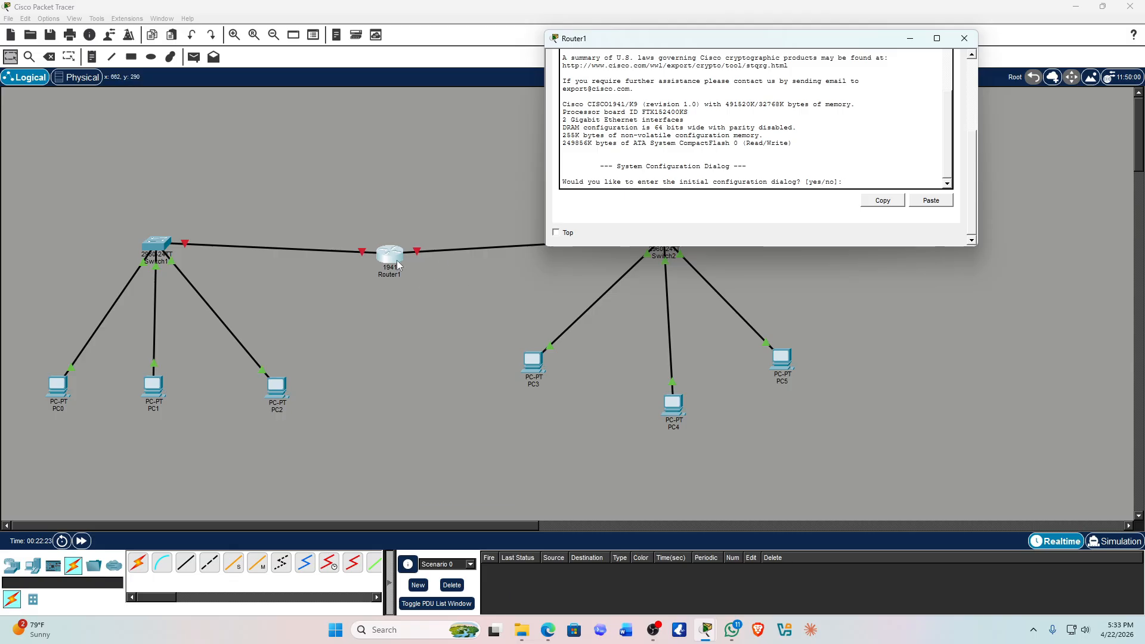
click(964, 38)
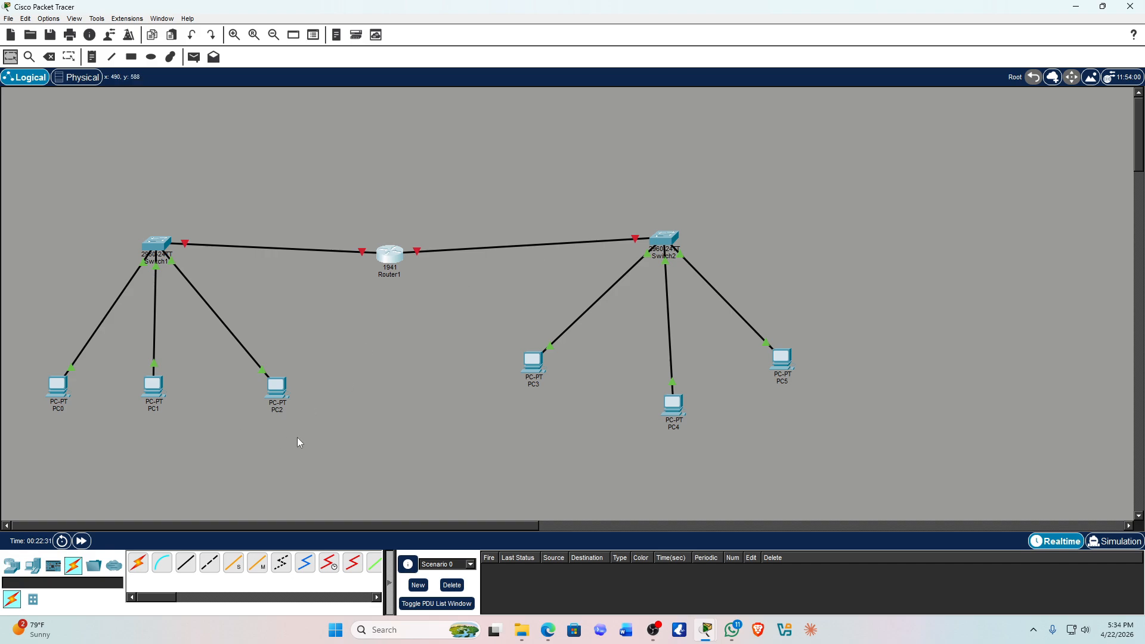
drag(383, 439, 22, 203)
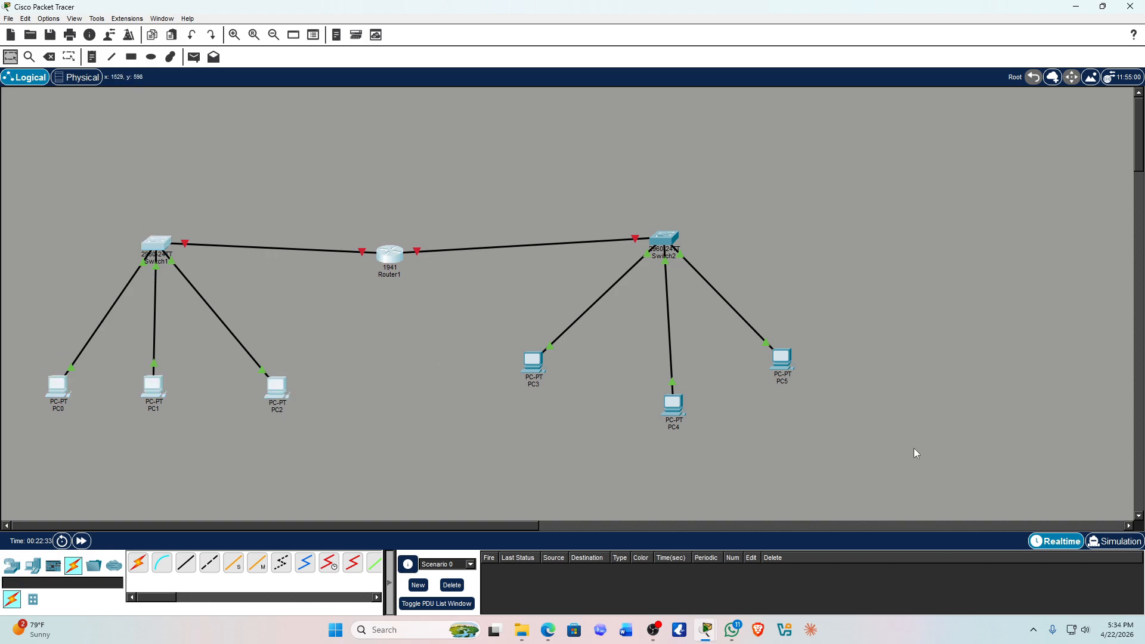
drag(796, 477, 579, 210)
click(427, 316)
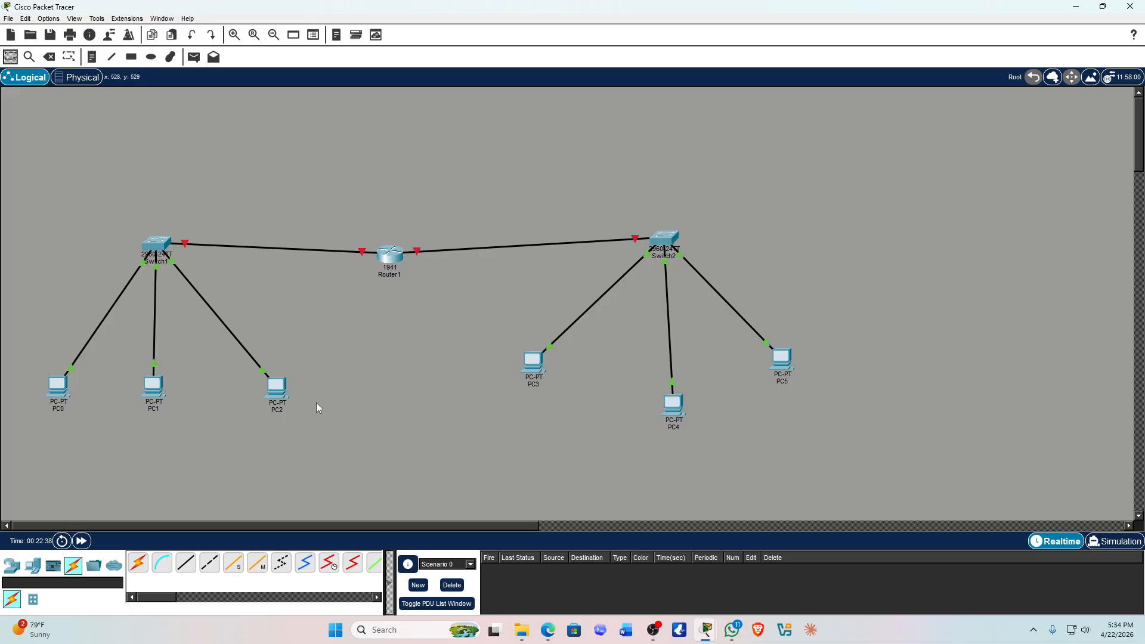
drag(345, 431, 41, 349)
Delete the 1941 router together with its links to both switches, and return to the selection tool.
click(69, 57)
click(50, 57)
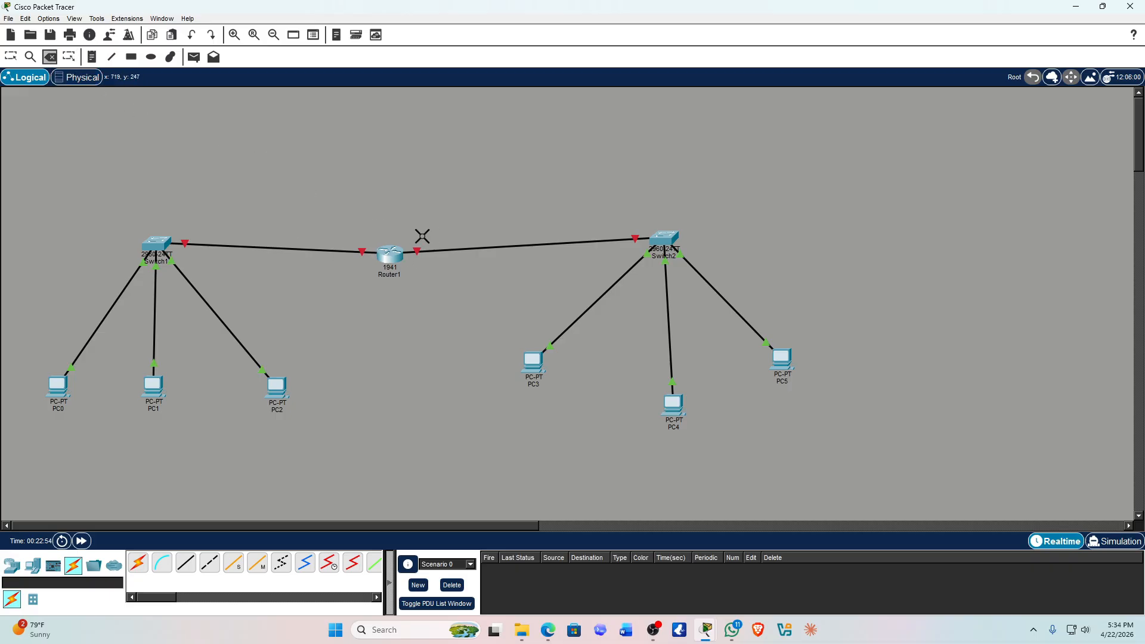
click(399, 256)
click(550, 317)
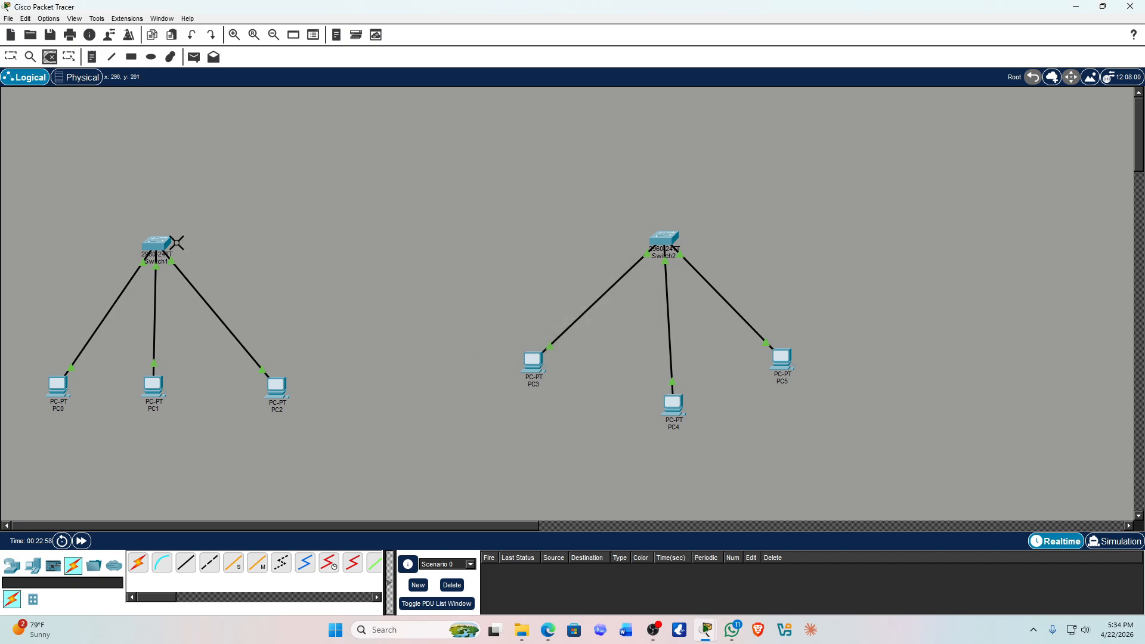
click(10, 57)
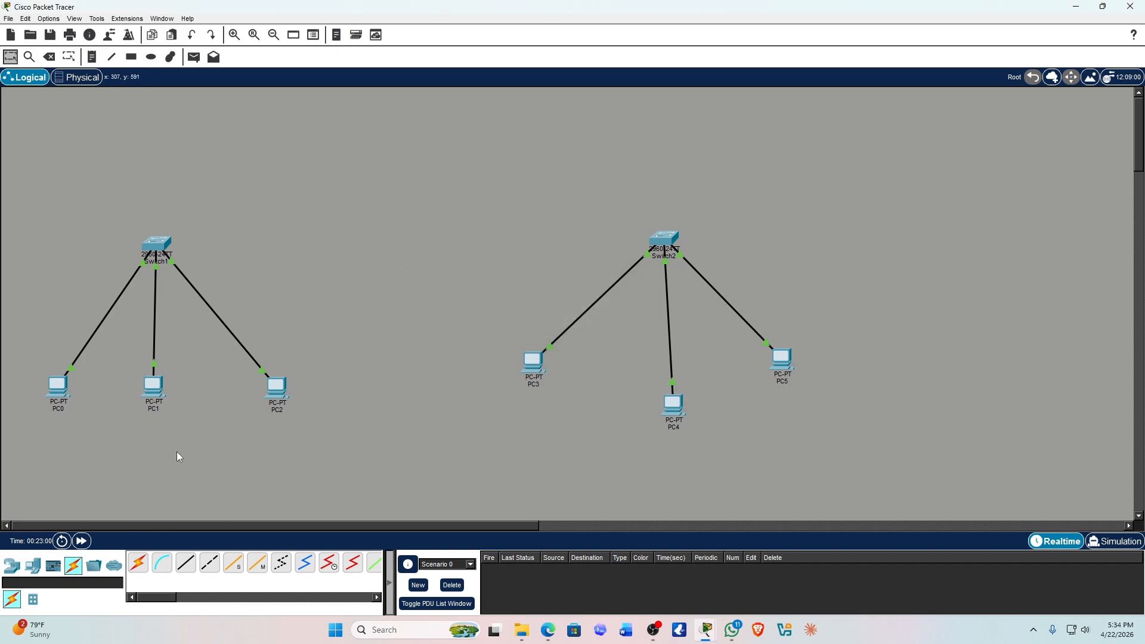
Place a 1941 router directly above Switch1 and link its GigabitEthernet0/0 to the switch's FastEthernet0/4 with a copper straight-through cable.
click(14, 569)
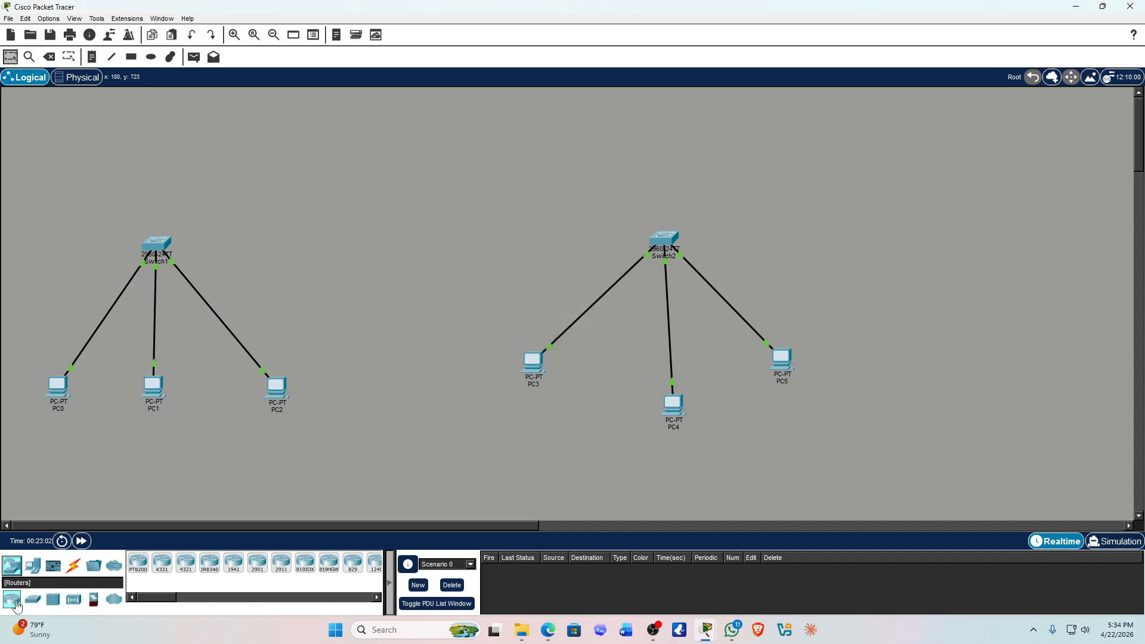
drag(15, 602, 160, 145)
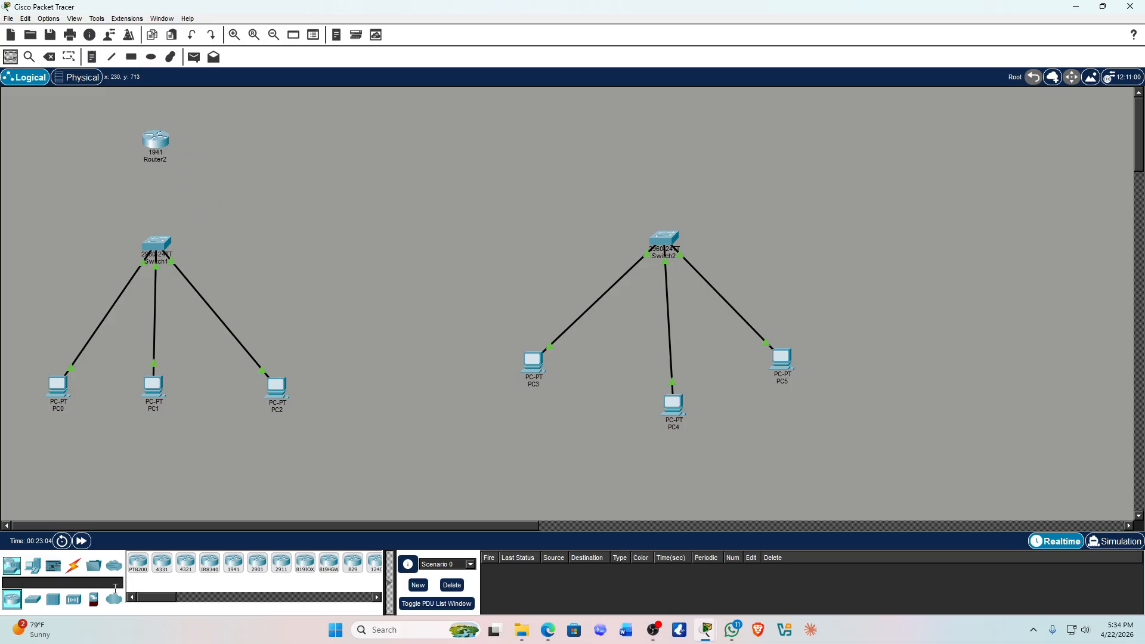
click(74, 564)
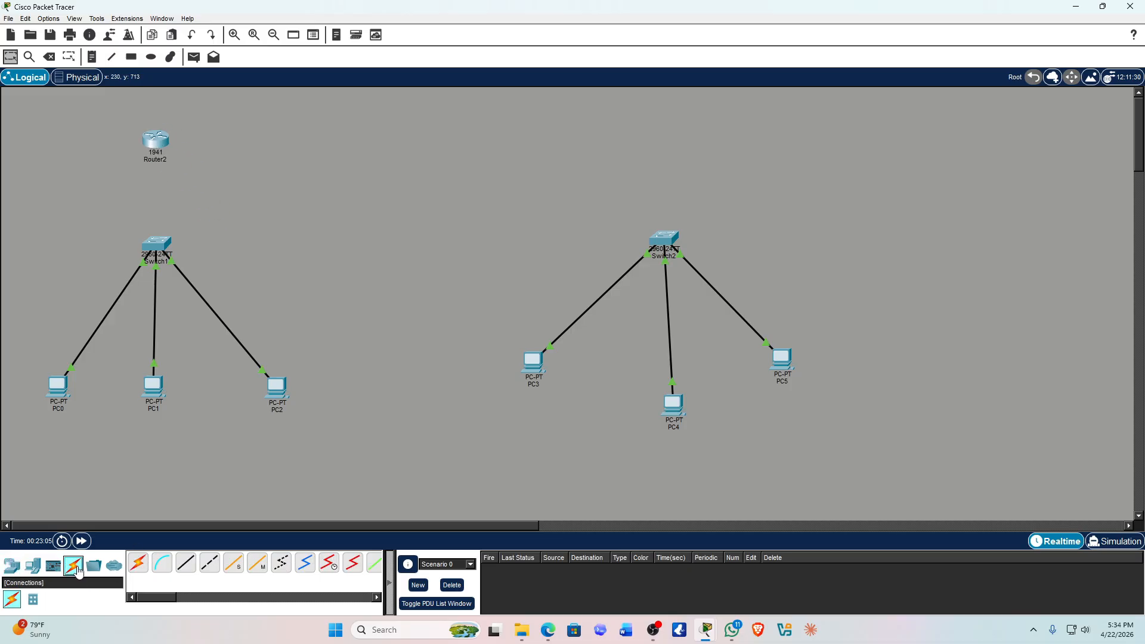
click(186, 560)
click(158, 138)
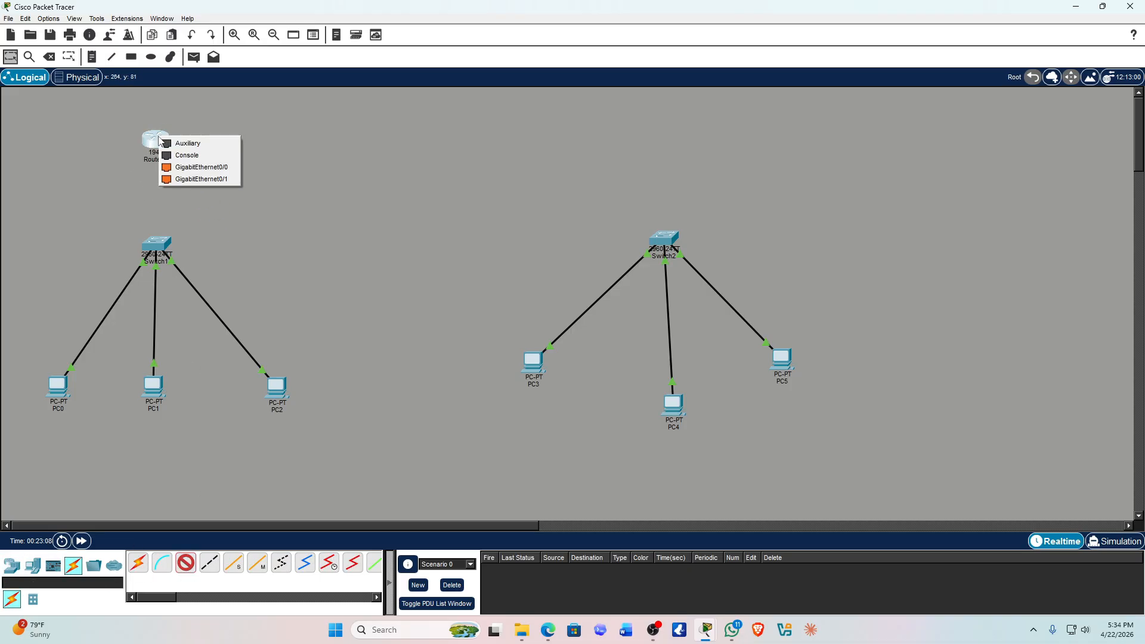
click(190, 168)
click(155, 246)
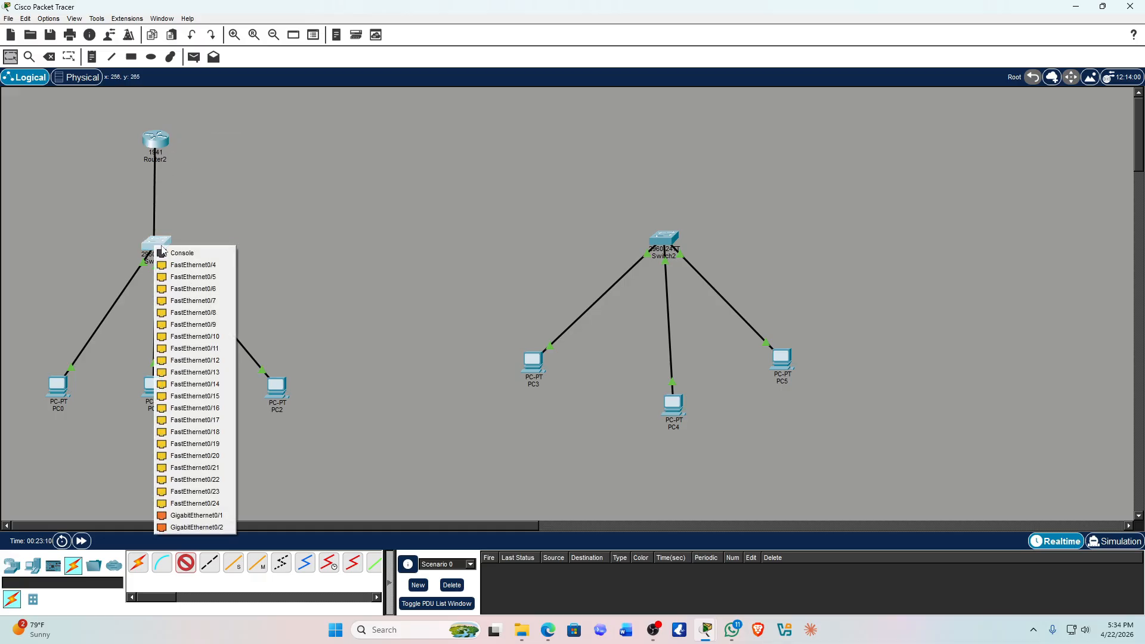
click(201, 268)
drag(155, 143, 158, 136)
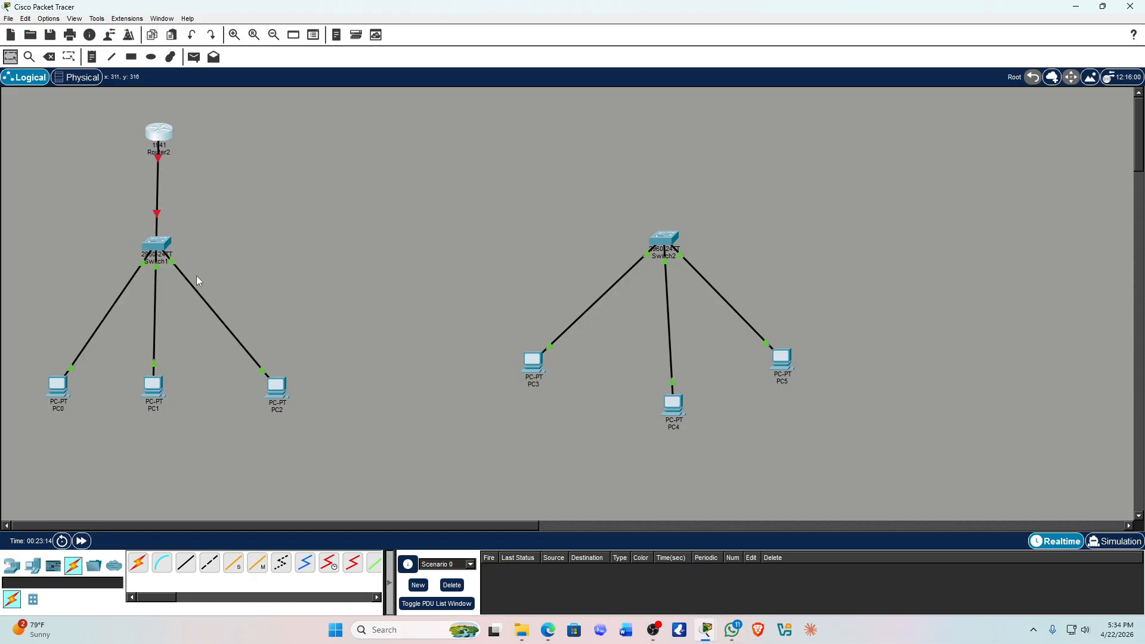
drag(173, 143, 172, 165)
drag(278, 147, 34, 451)
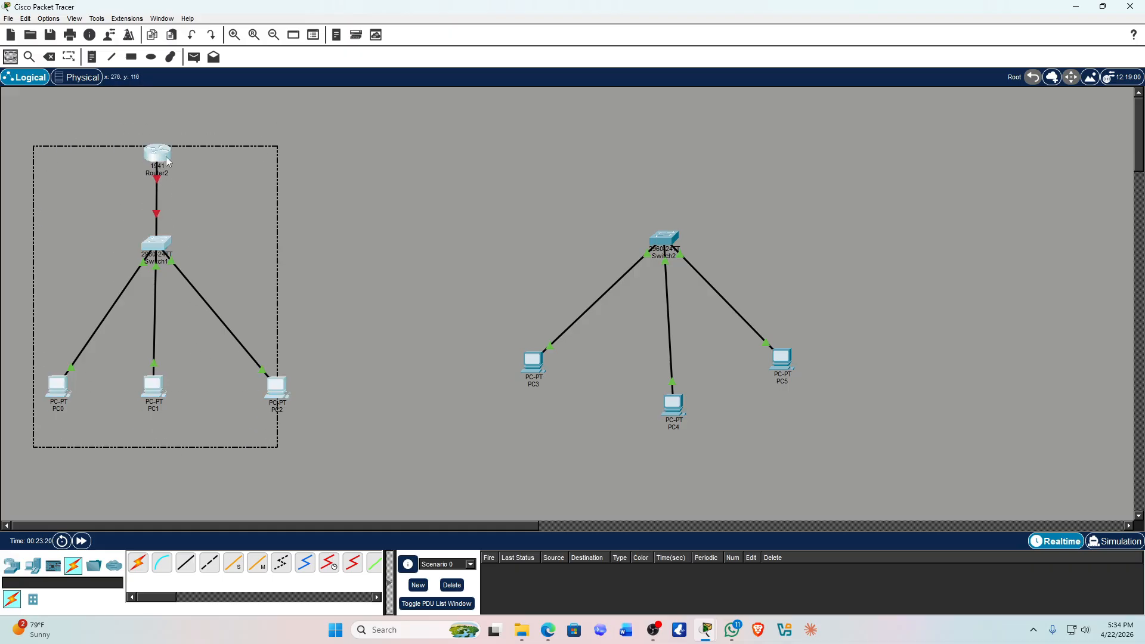
drag(493, 212, 907, 459)
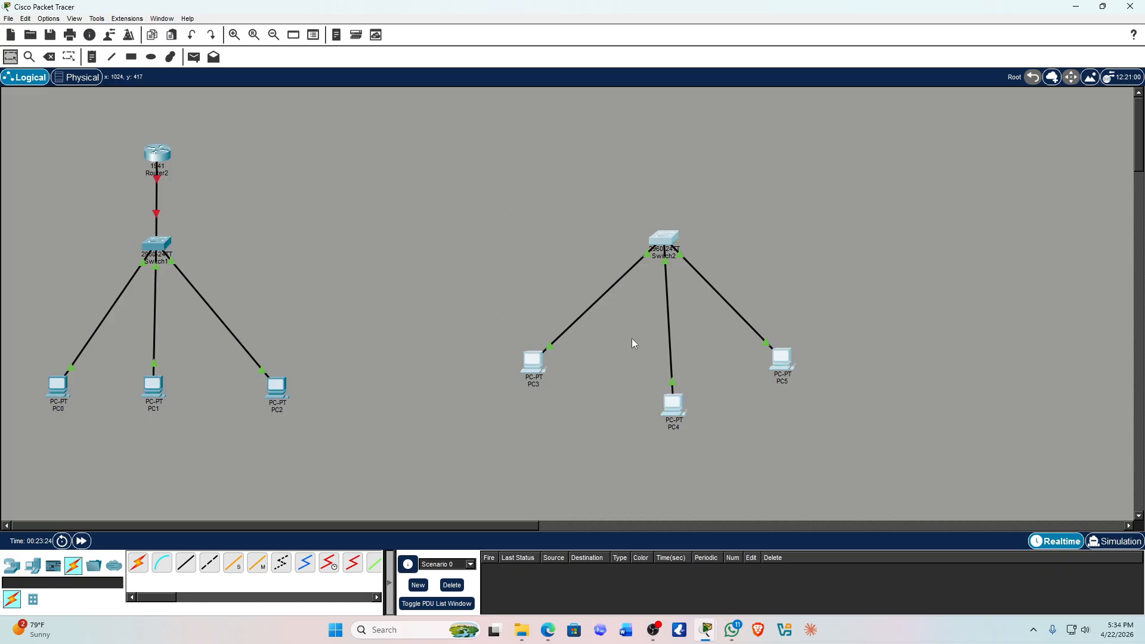
Place a second 1941 router above Switch2 and link its GigabitEthernet0/0 to that switch's FastEthernet0/4 with a copper straight-through cable.
click(12, 565)
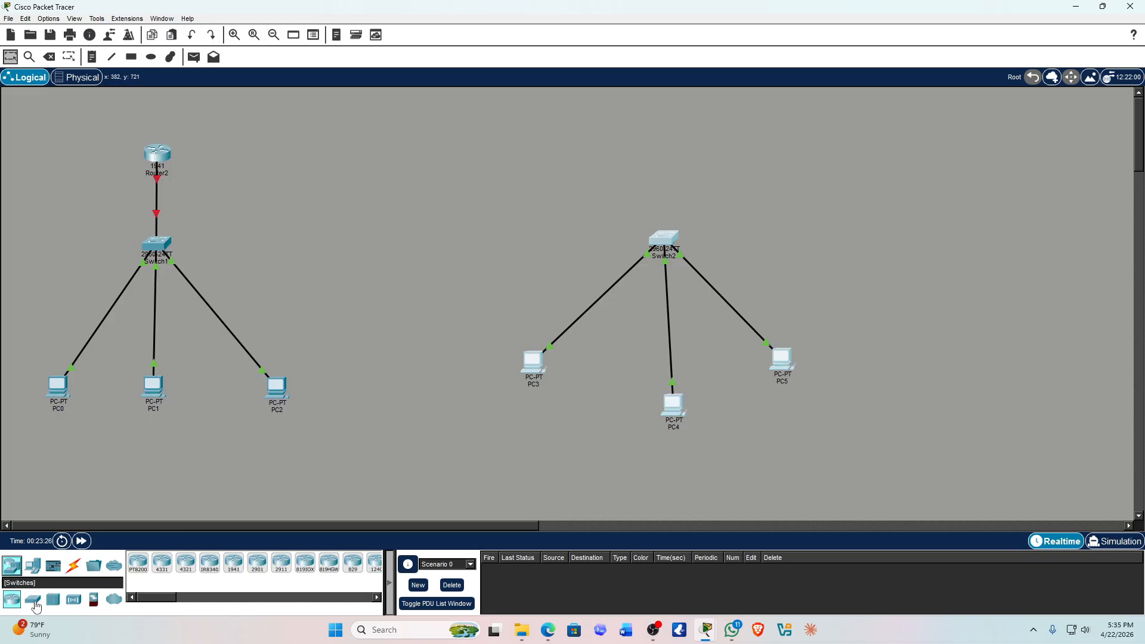
drag(15, 600, 660, 147)
click(73, 565)
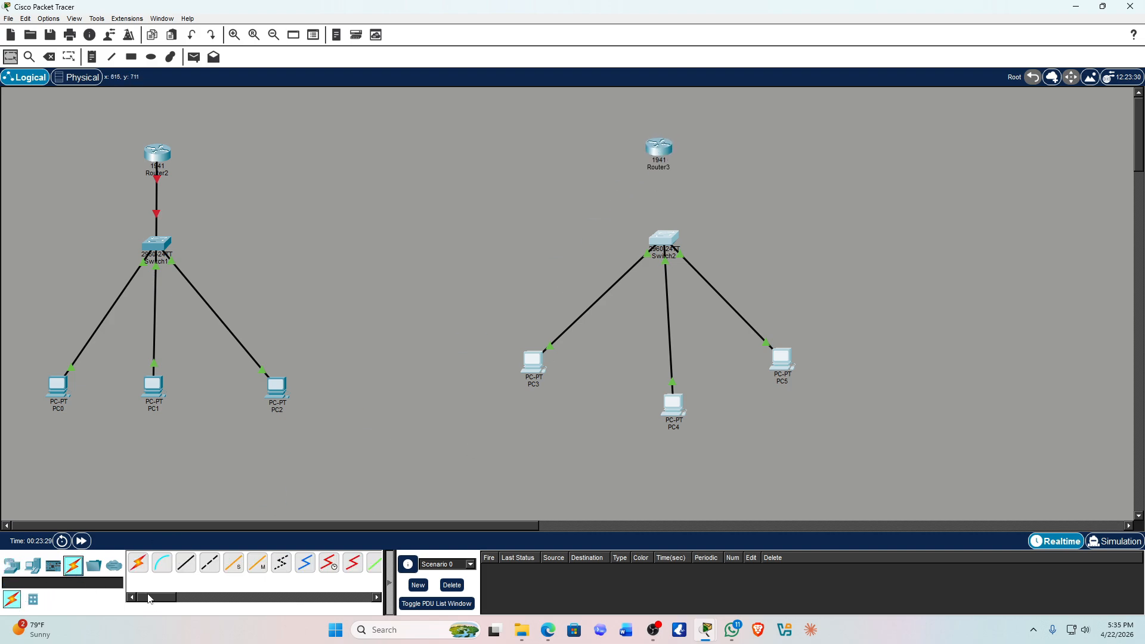
click(185, 563)
click(666, 149)
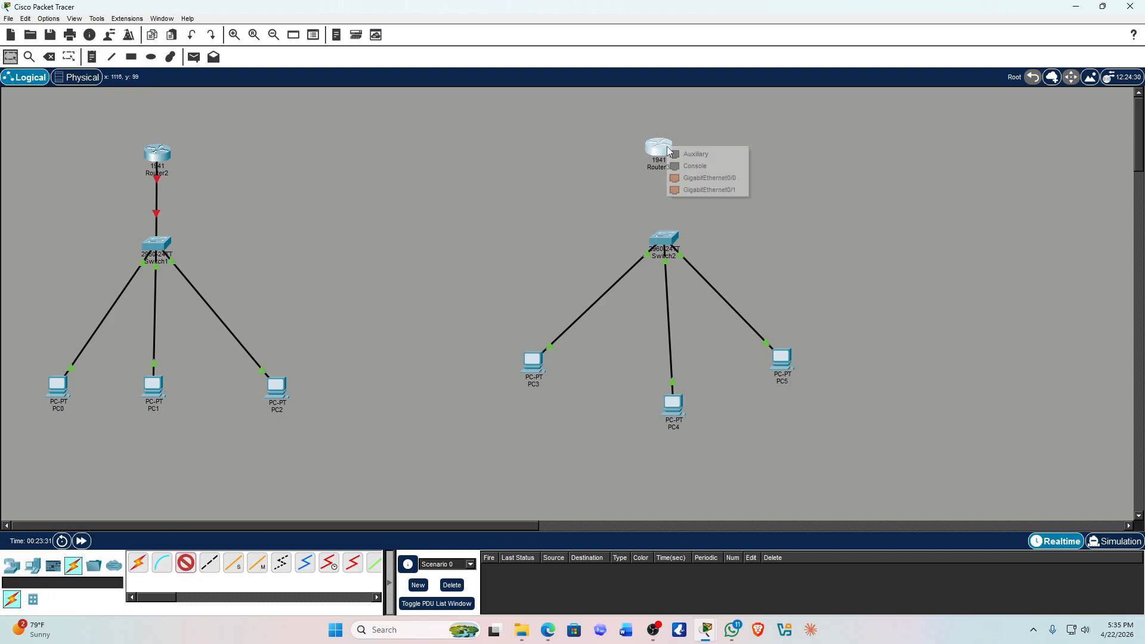
click(698, 170)
click(670, 234)
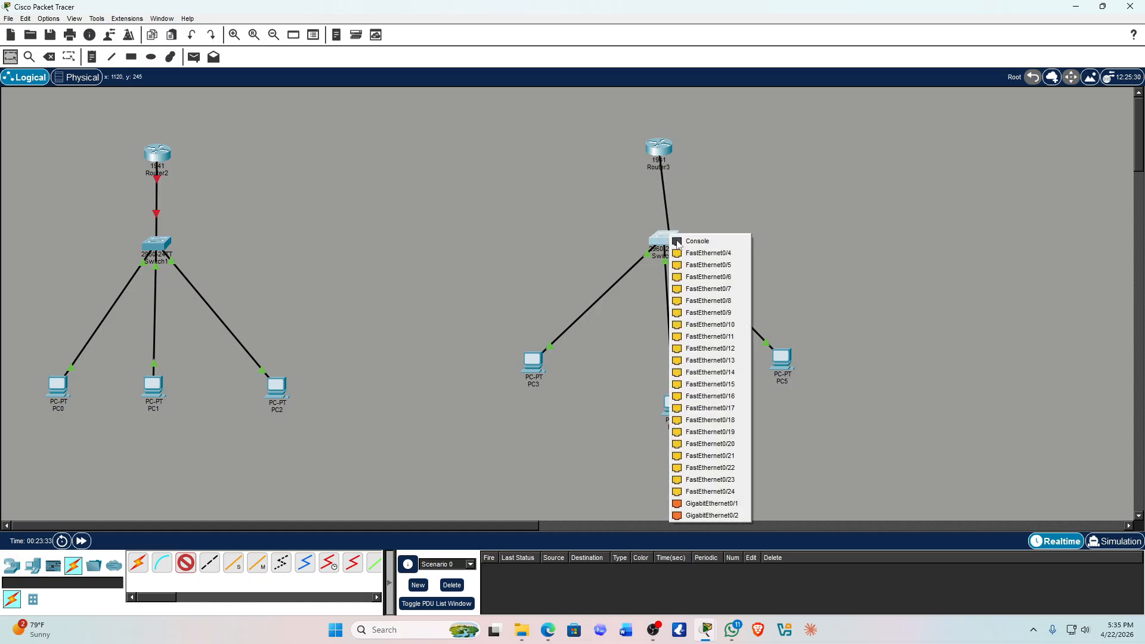
click(706, 255)
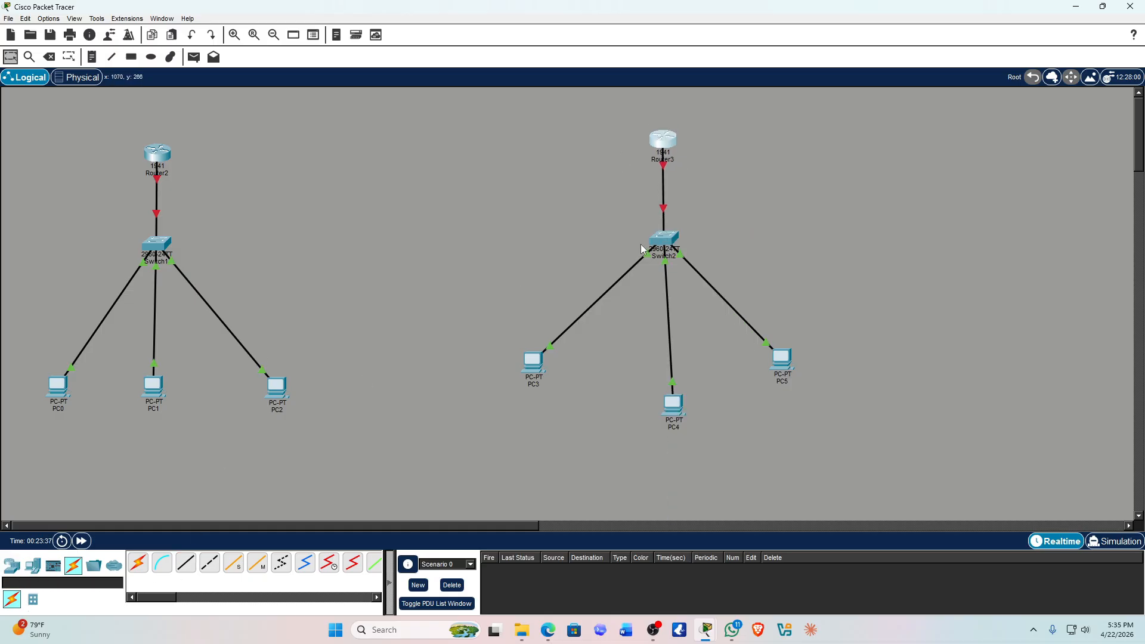
View the physical device view of the router above Switch2 and close its window.
click(662, 145)
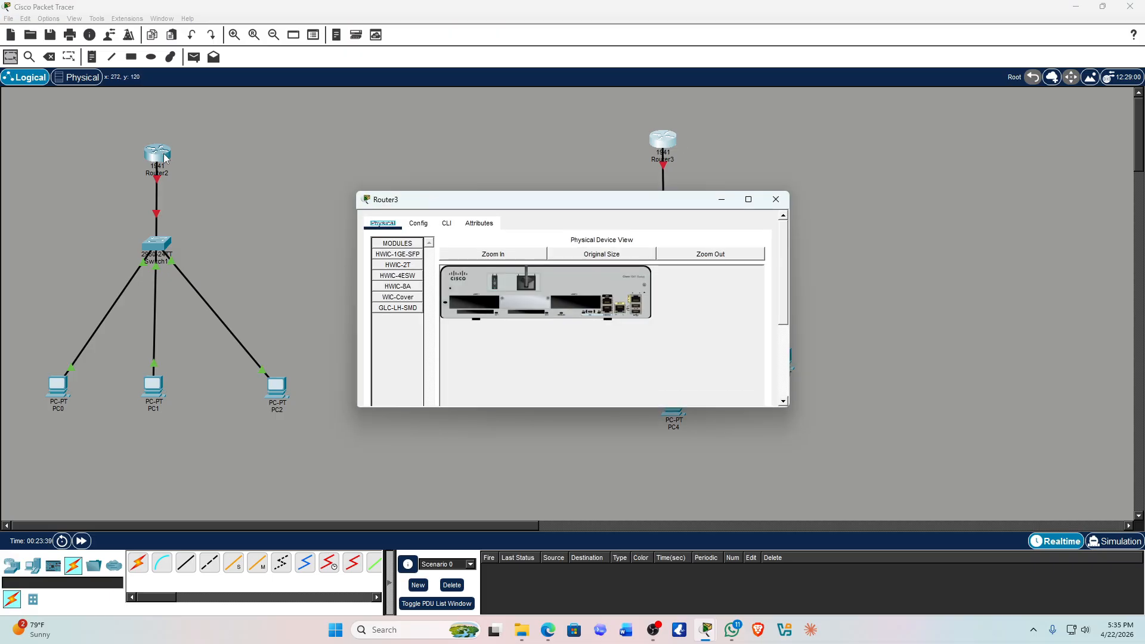
click(775, 201)
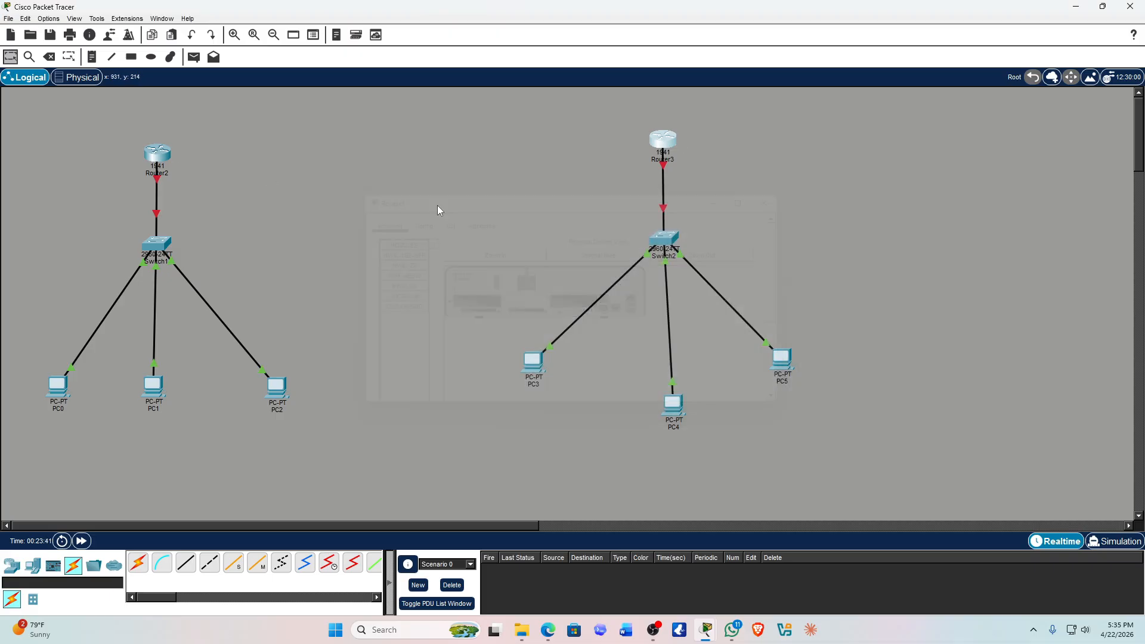